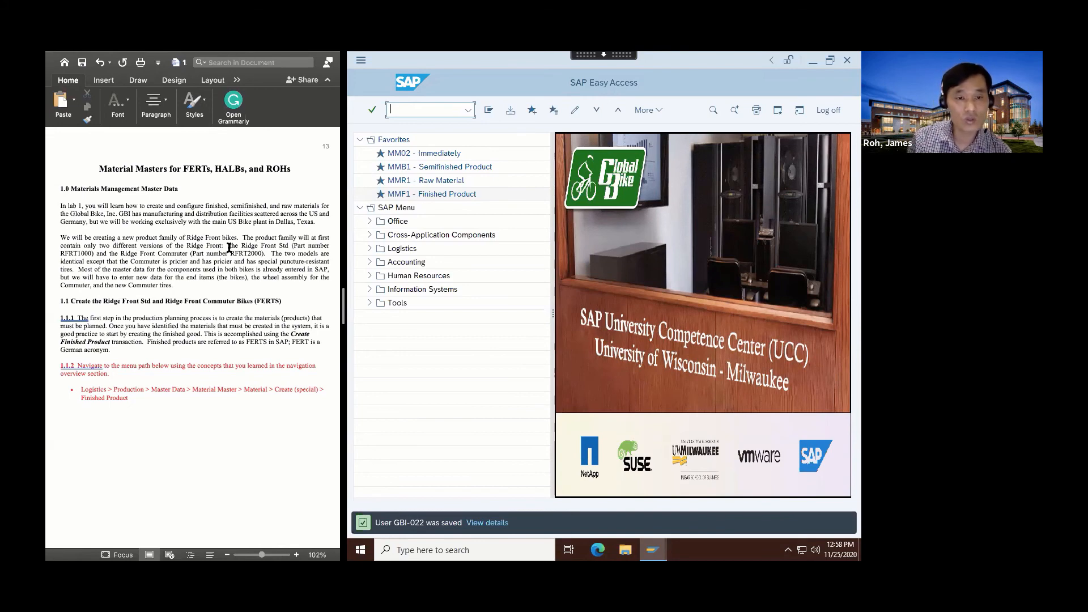
drag(230, 245, 263, 255)
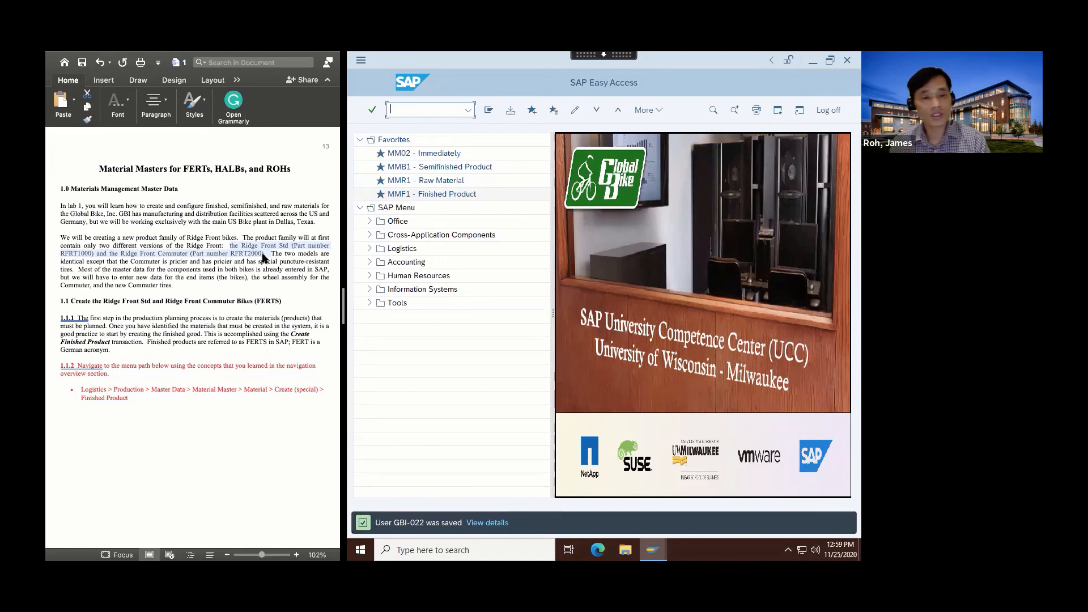
click(262, 258)
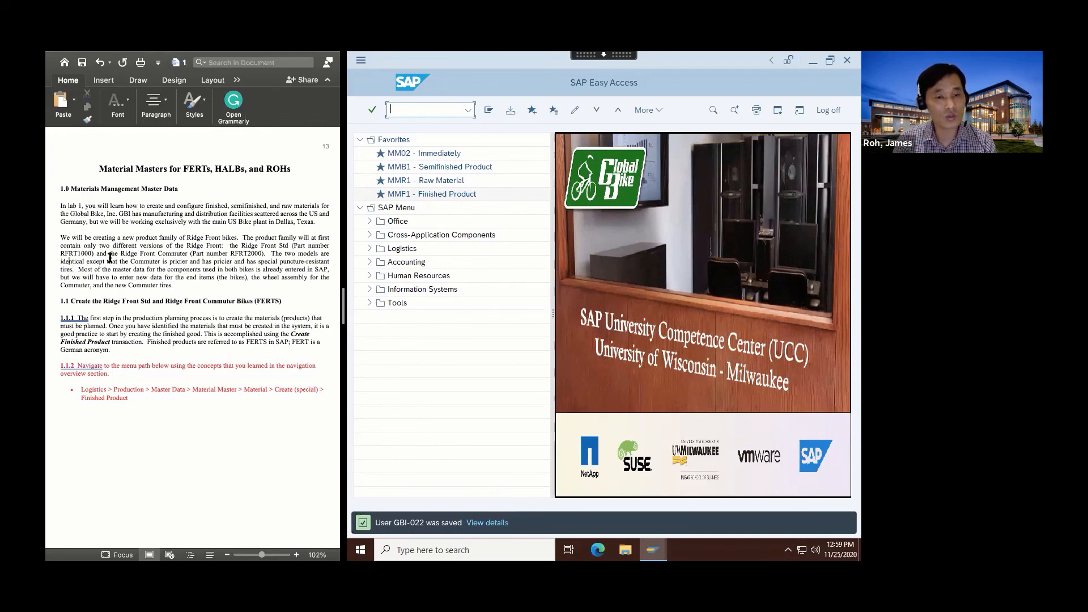
drag(59, 304, 138, 306)
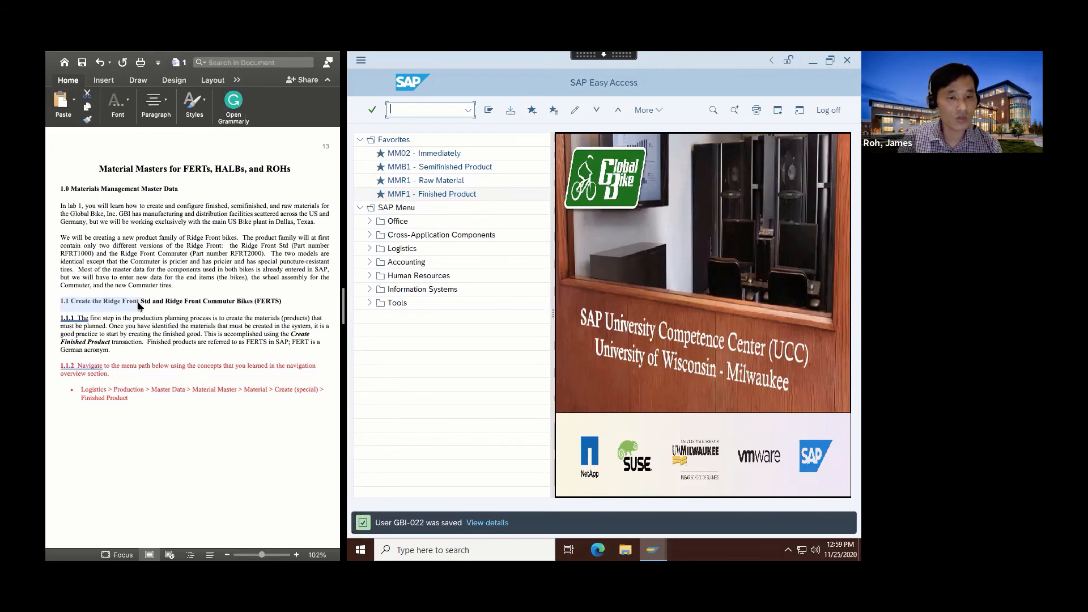
scroll(138, 304, down, 2)
click(138, 301)
scroll(136, 299, down, 2)
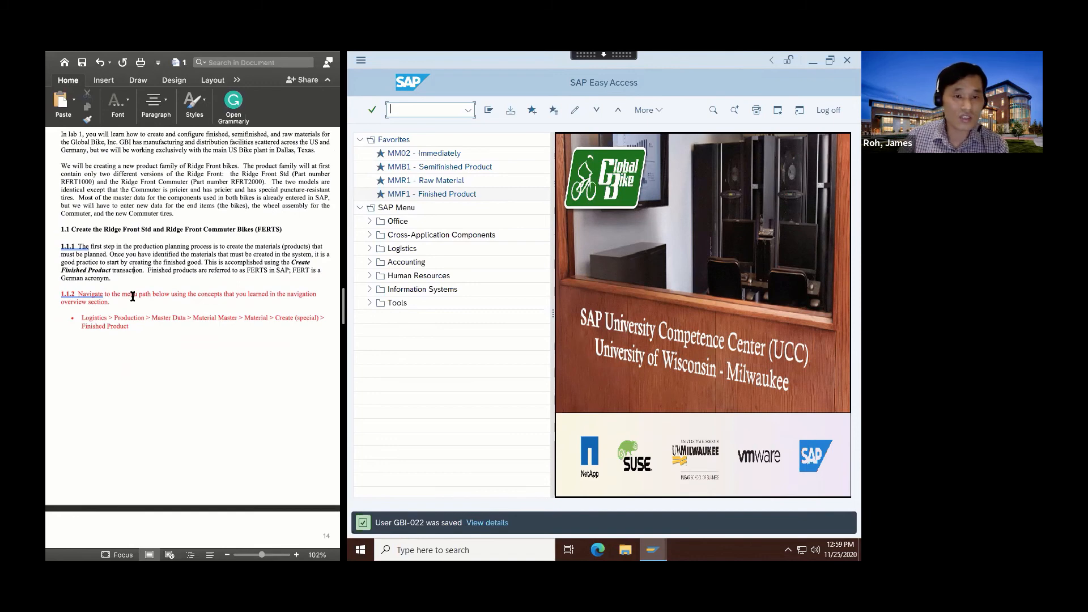
drag(81, 318, 136, 330)
click(136, 331)
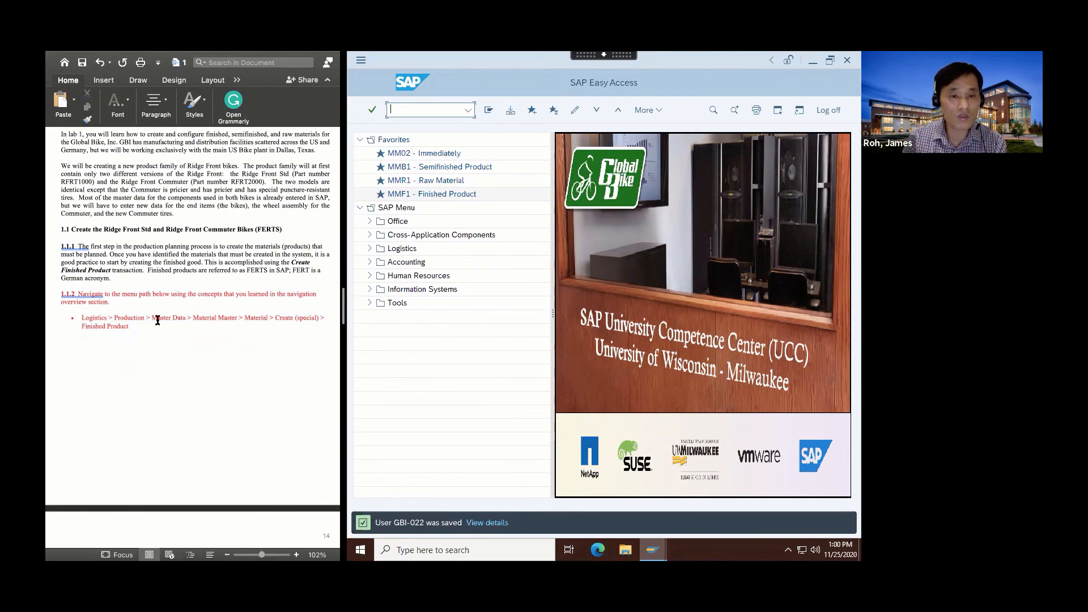
Browse Logistics > Production > Master Data > Material Master > Material > Create (Special) to MMF1 Finished Product.
click(369, 249)
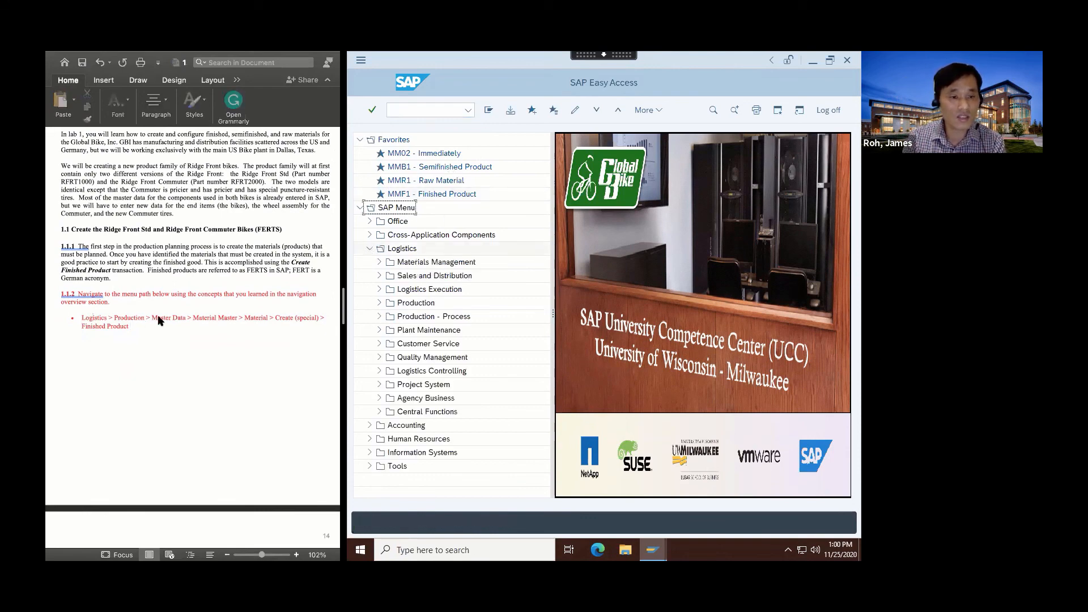
click(379, 303)
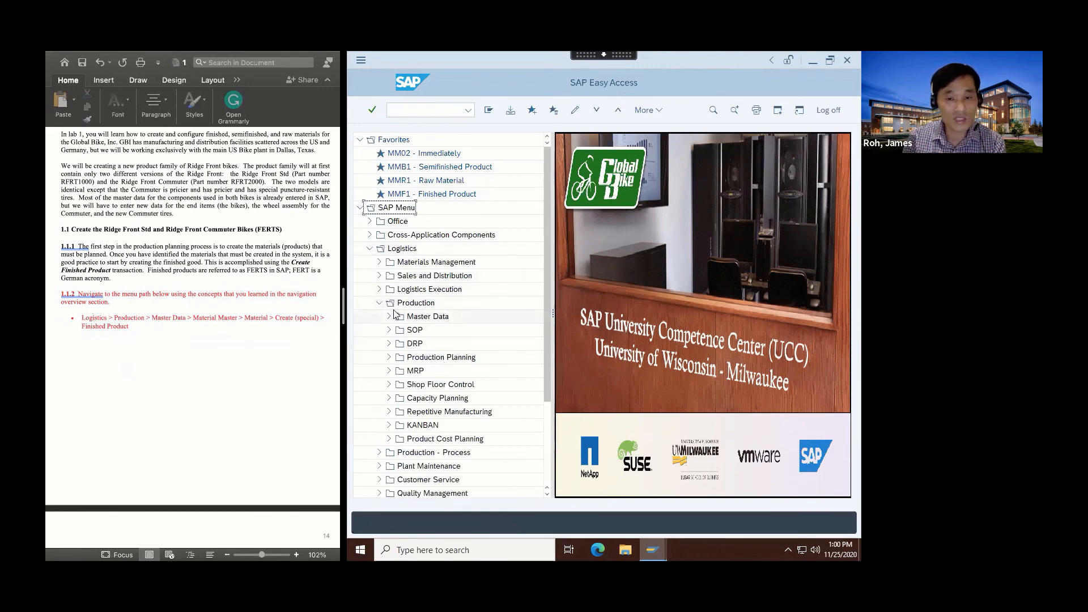
click(389, 316)
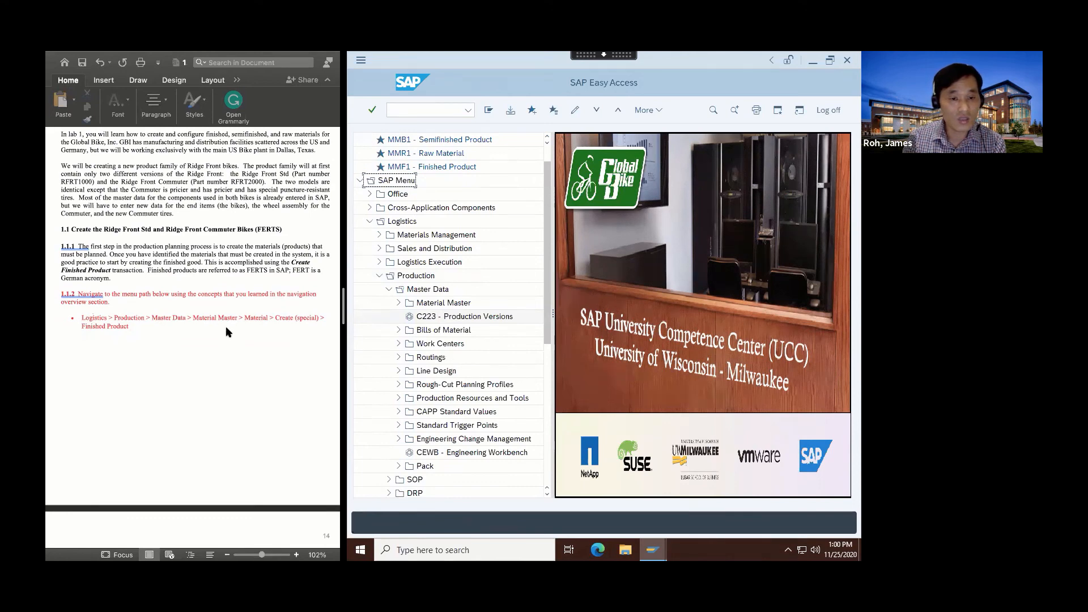
click(400, 304)
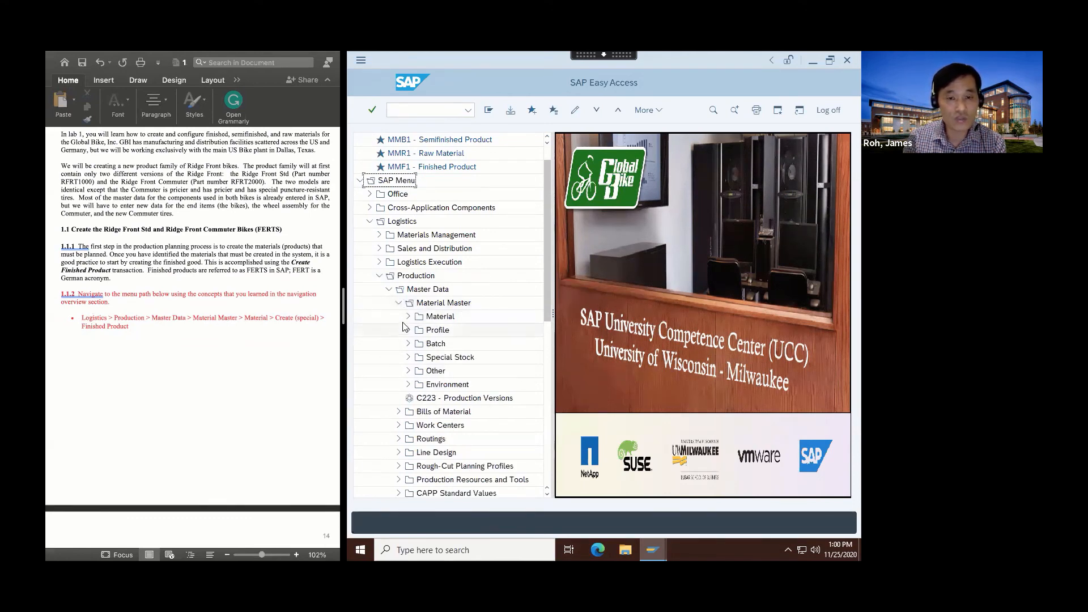
click(408, 318)
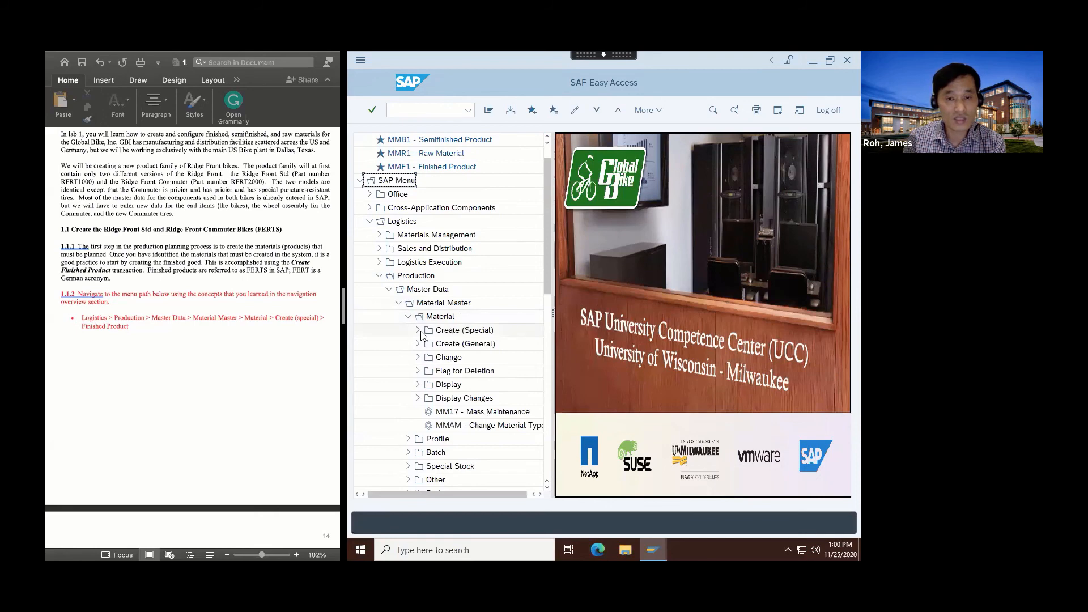
click(419, 330)
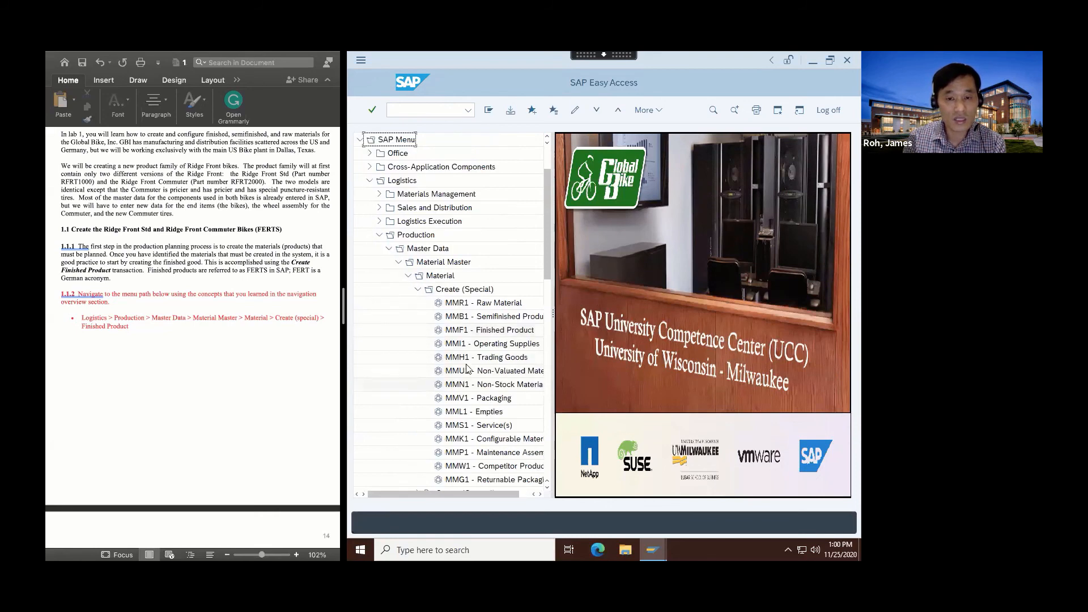
click(465, 332)
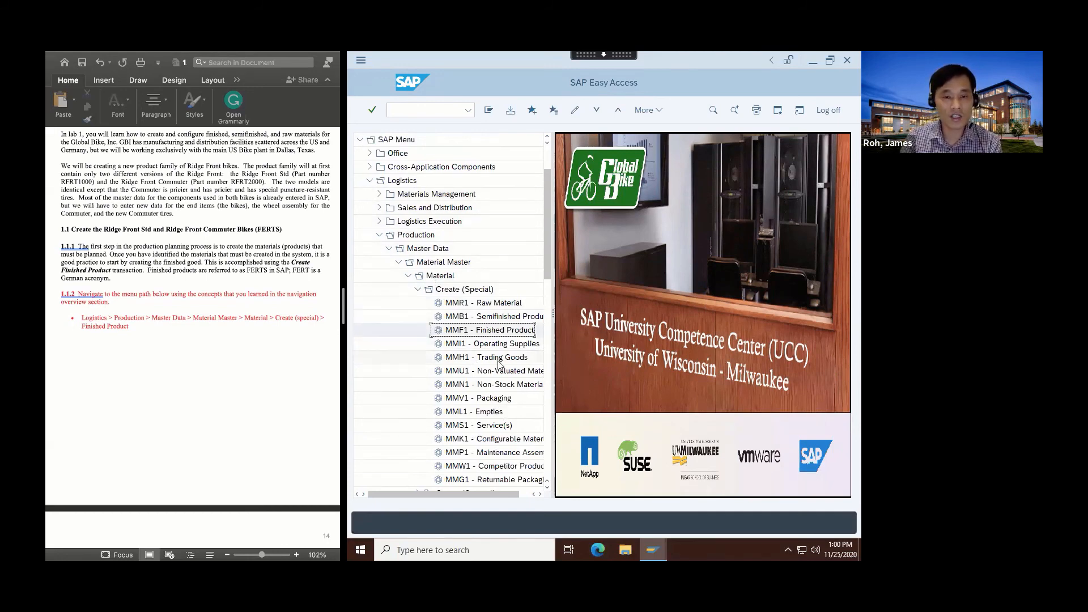
Run transaction MMF1 from the command field.
scroll(453, 259, up, 2)
scroll(453, 259, up, 1)
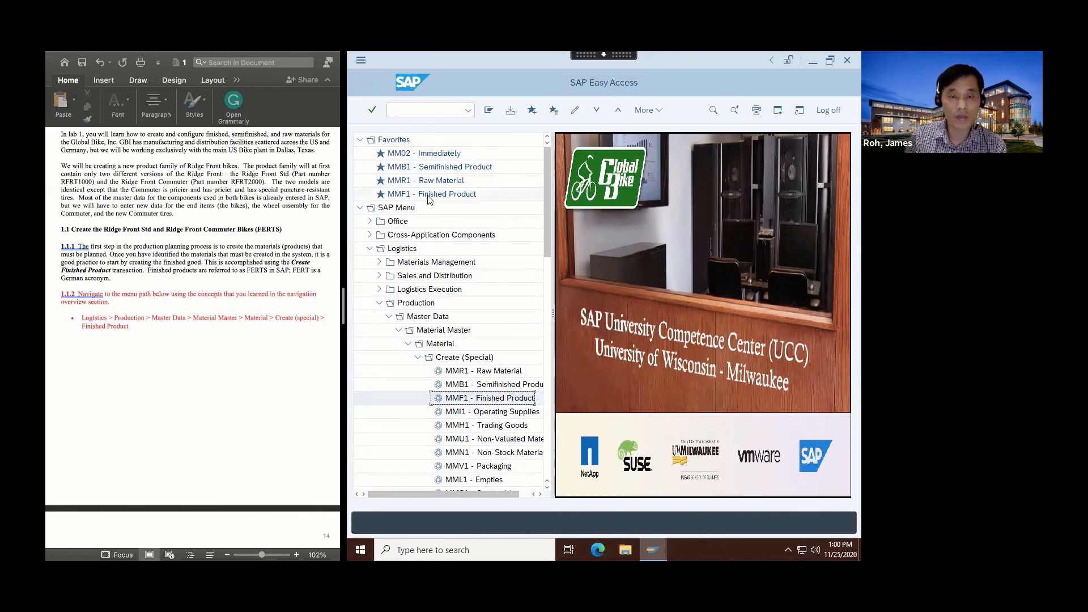
click(400, 108)
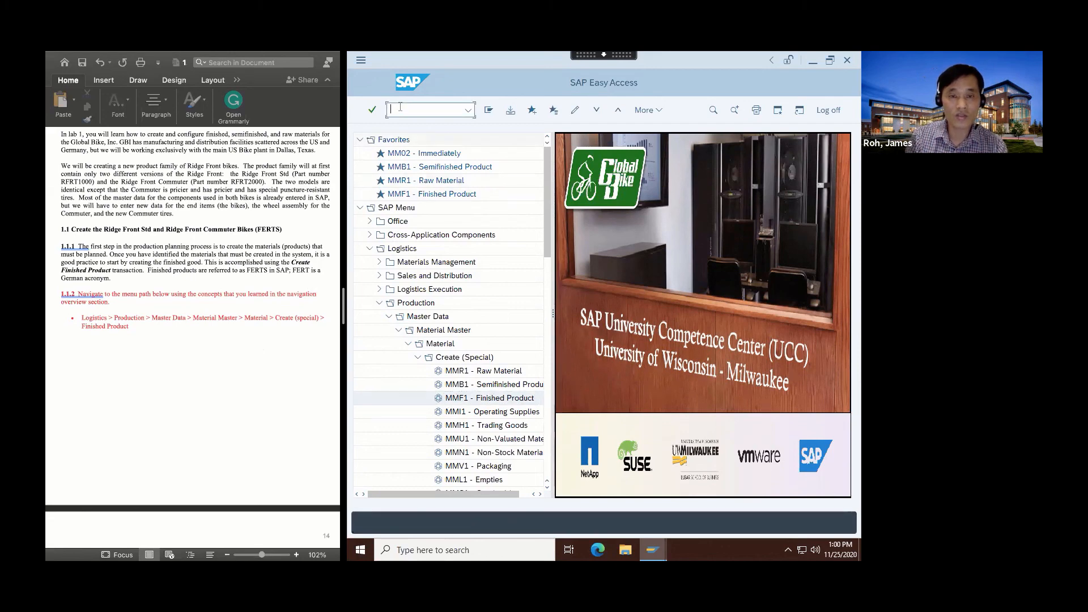
text(MMF)
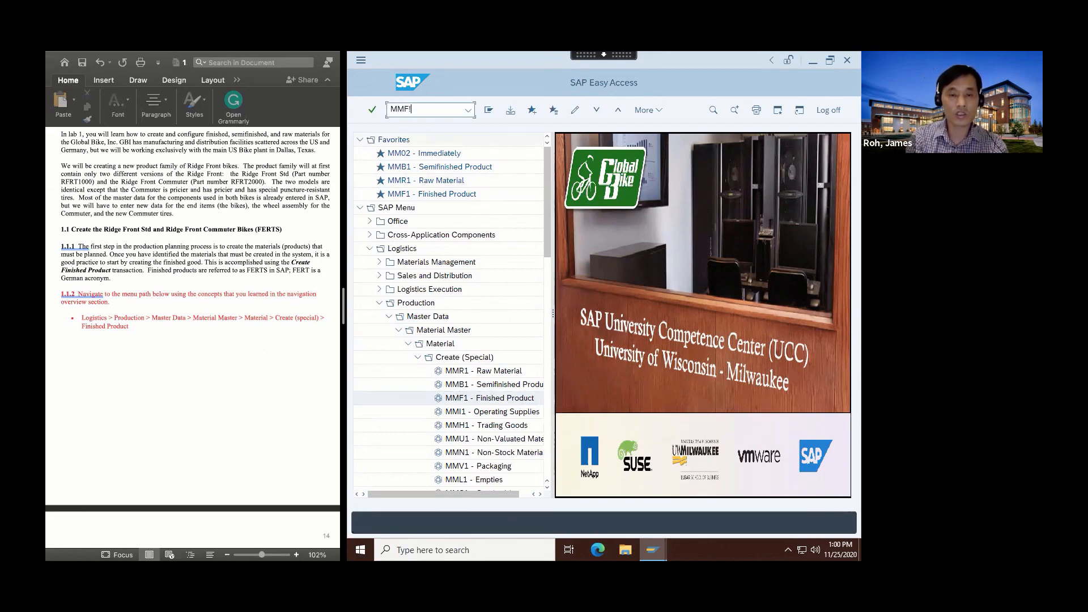
text(1)
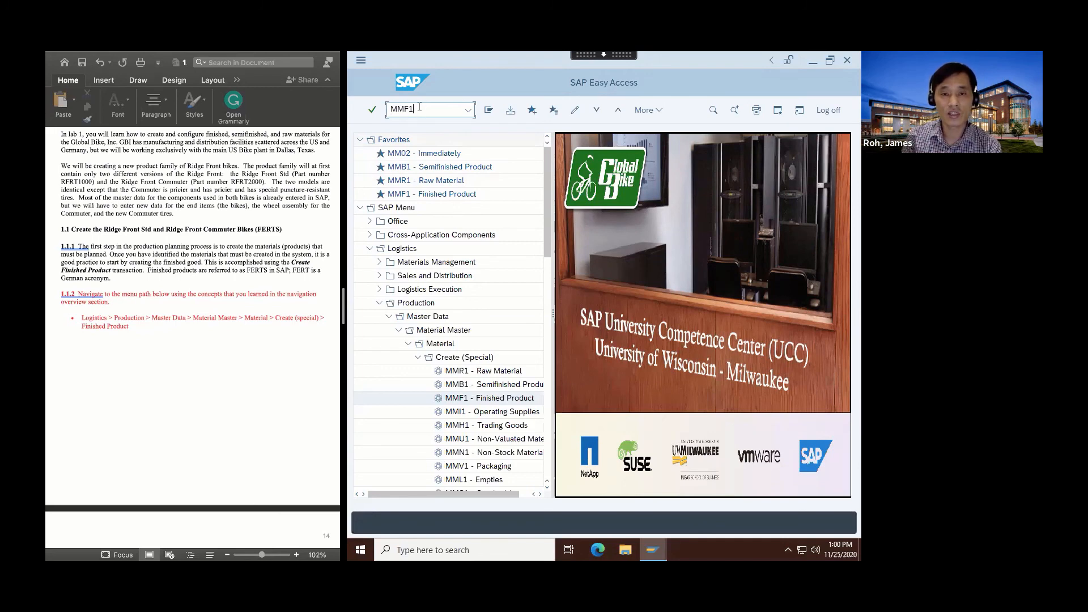
click(366, 112)
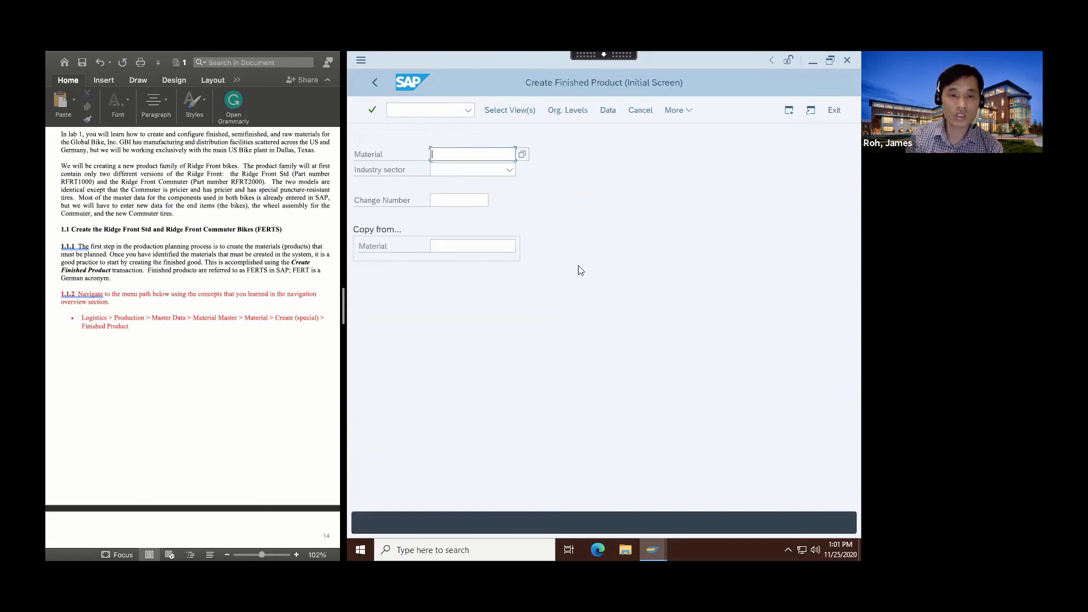
Enter material number RFRT1000-22 and choose Retail as the industry sector.
scroll(223, 380, down, 6)
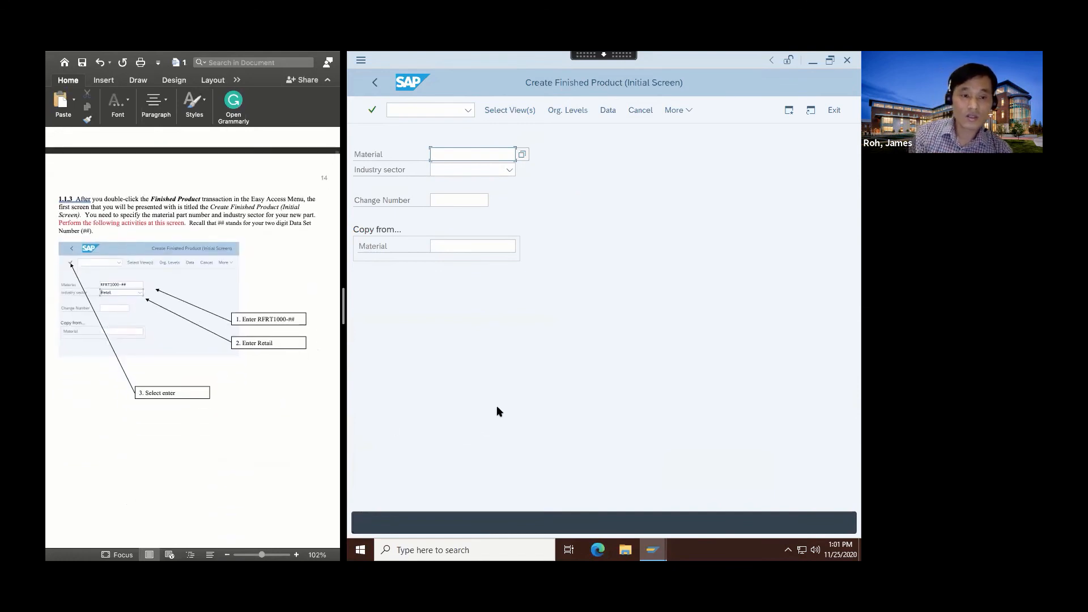
click(455, 153)
text(RFRT)
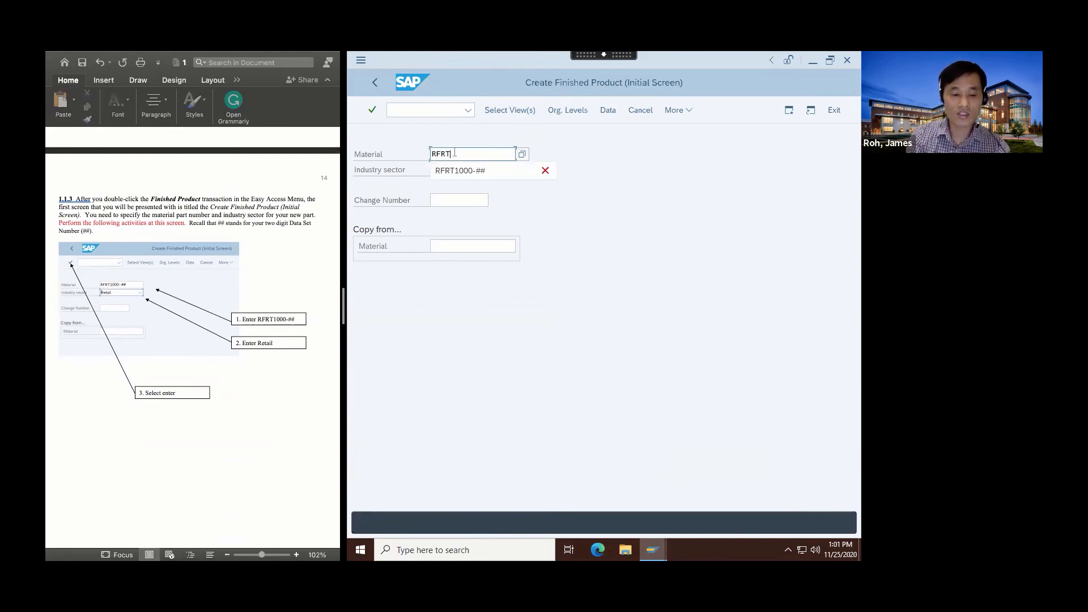
text(1000)
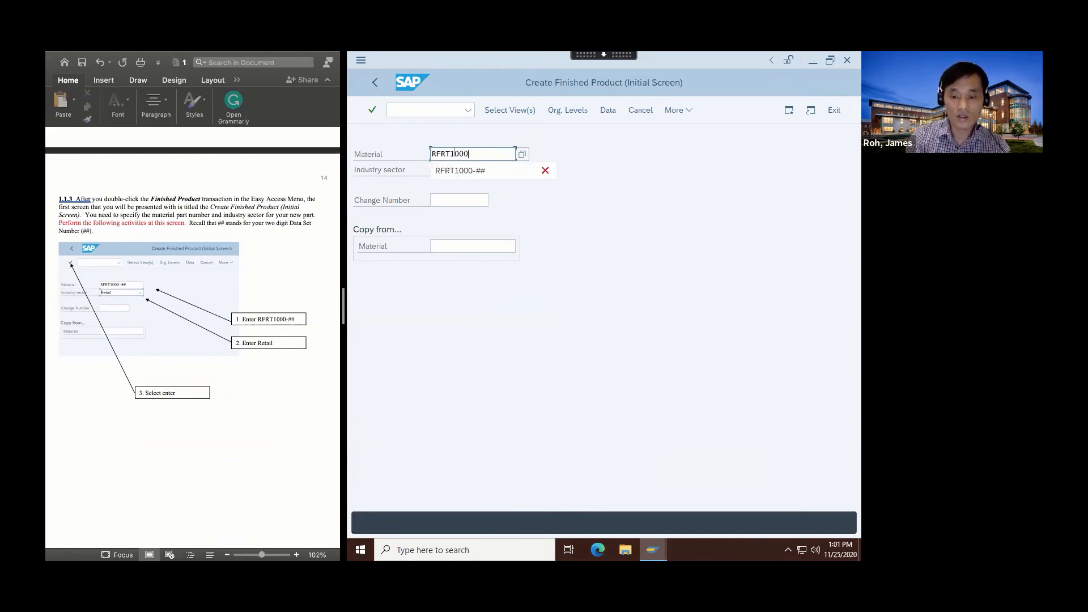
text(-)
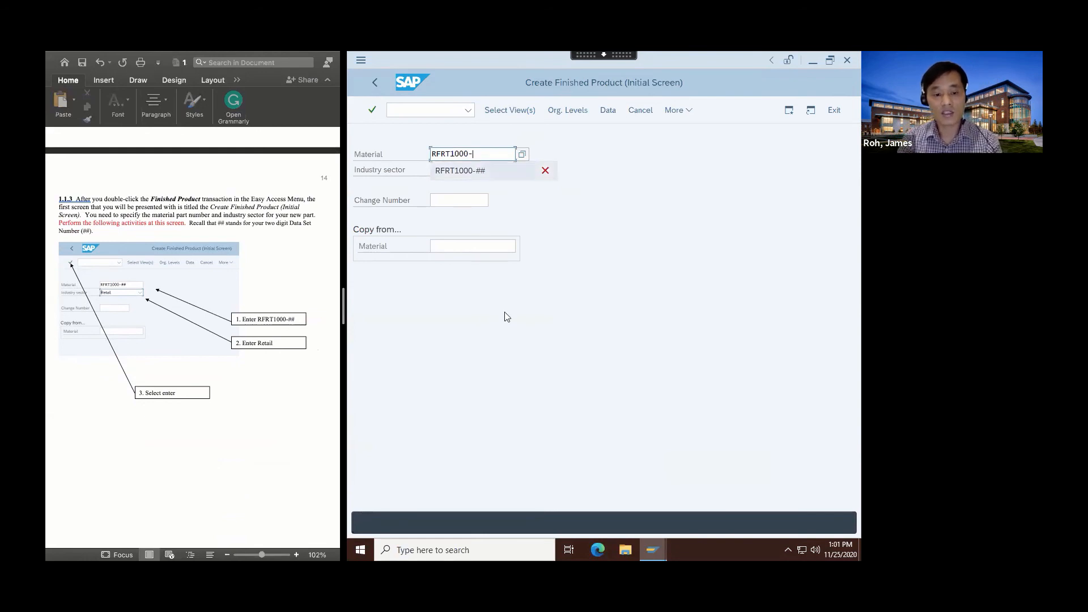
text(22)
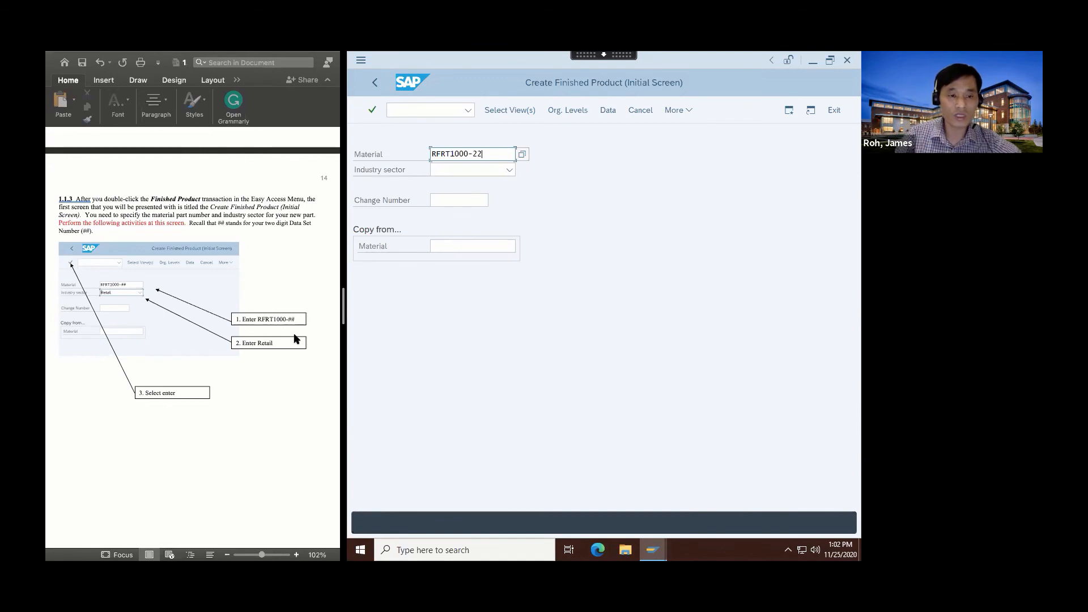
click(511, 169)
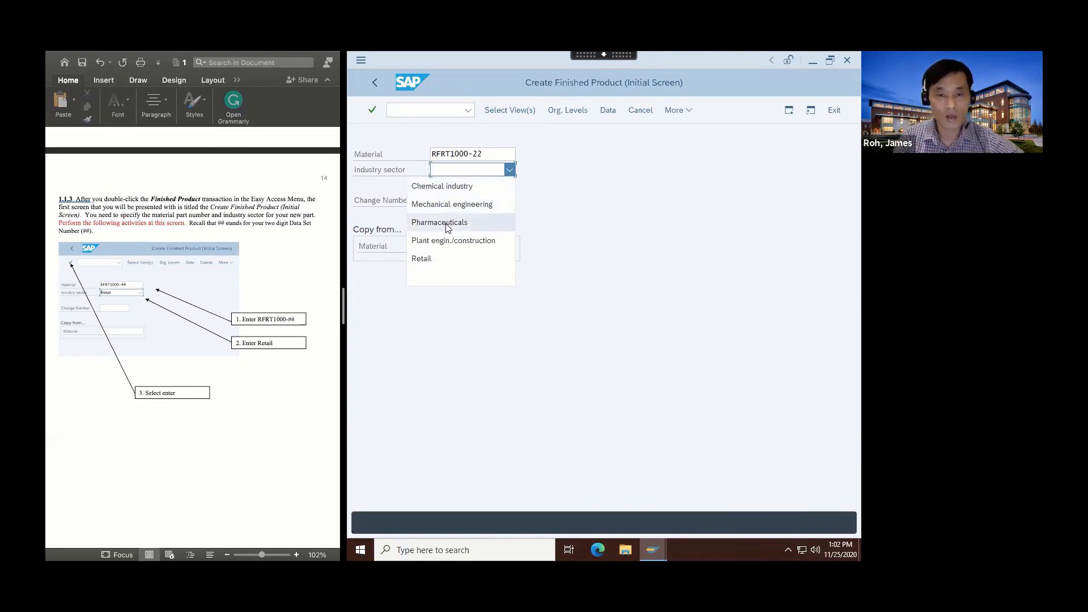
click(430, 259)
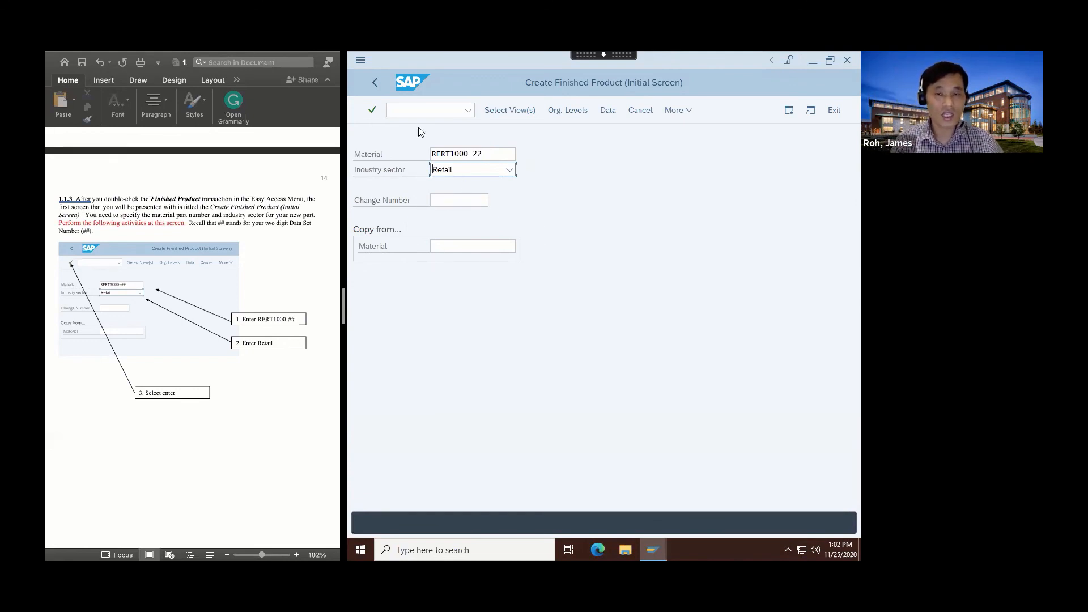
Confirm material RFRT1000-22 and Retail to bring up the Select View(s) list.
click(372, 111)
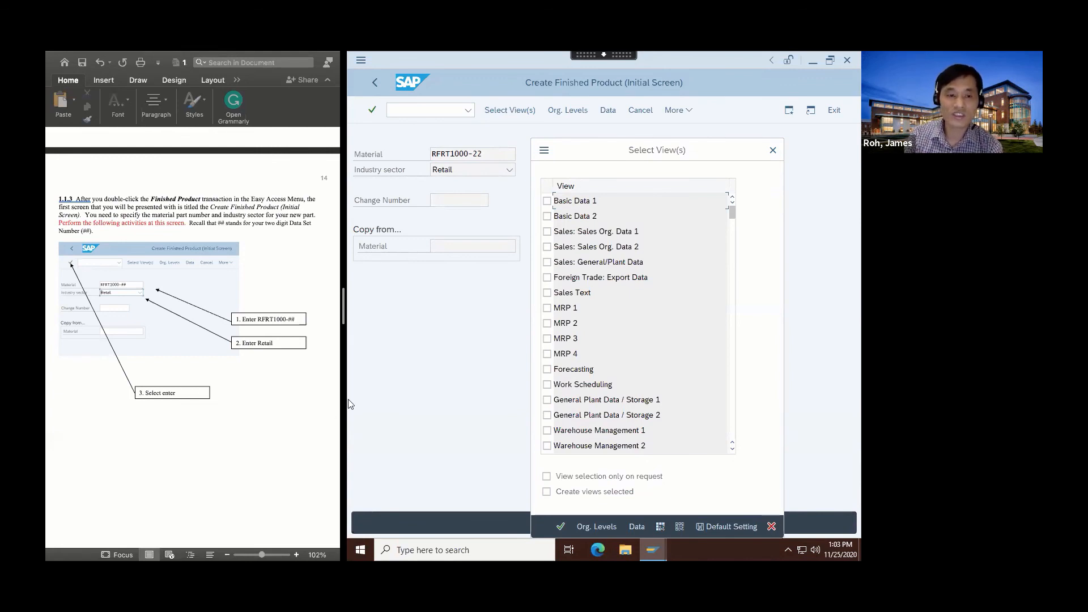
scroll(224, 456, down, 10)
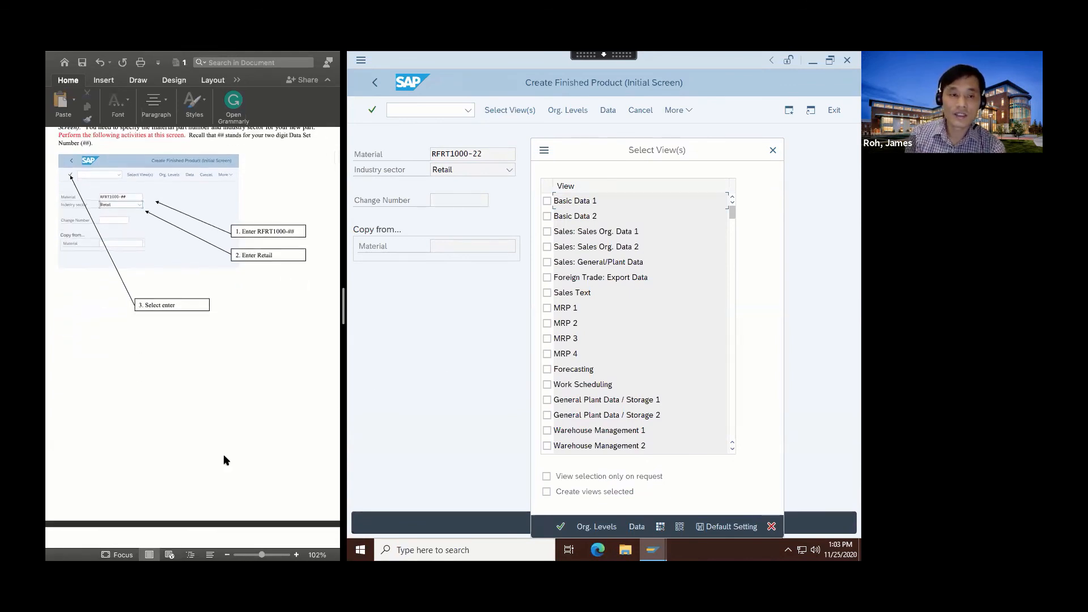
scroll(224, 459, down, 2)
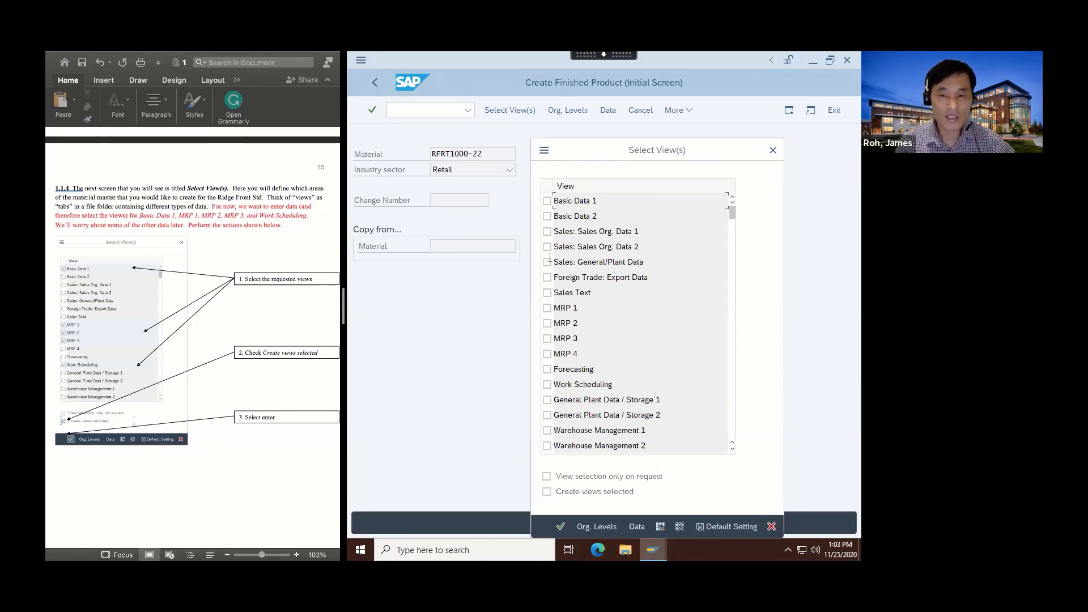
Select Basic Data 1, MRP 1–3 and Work Scheduling, create only selected views, and continue.
click(547, 202)
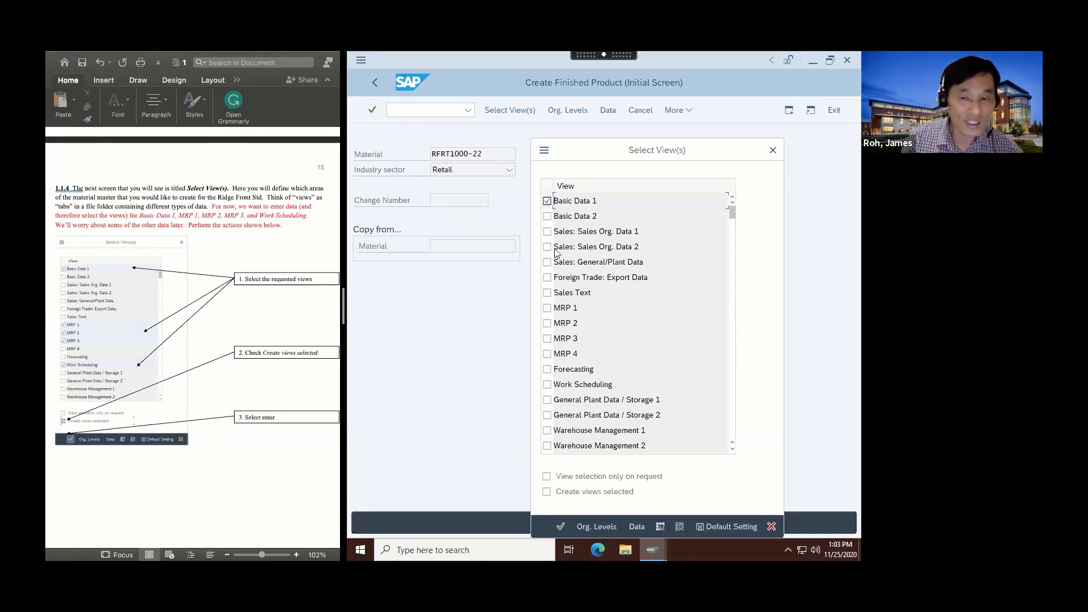
click(548, 309)
click(548, 324)
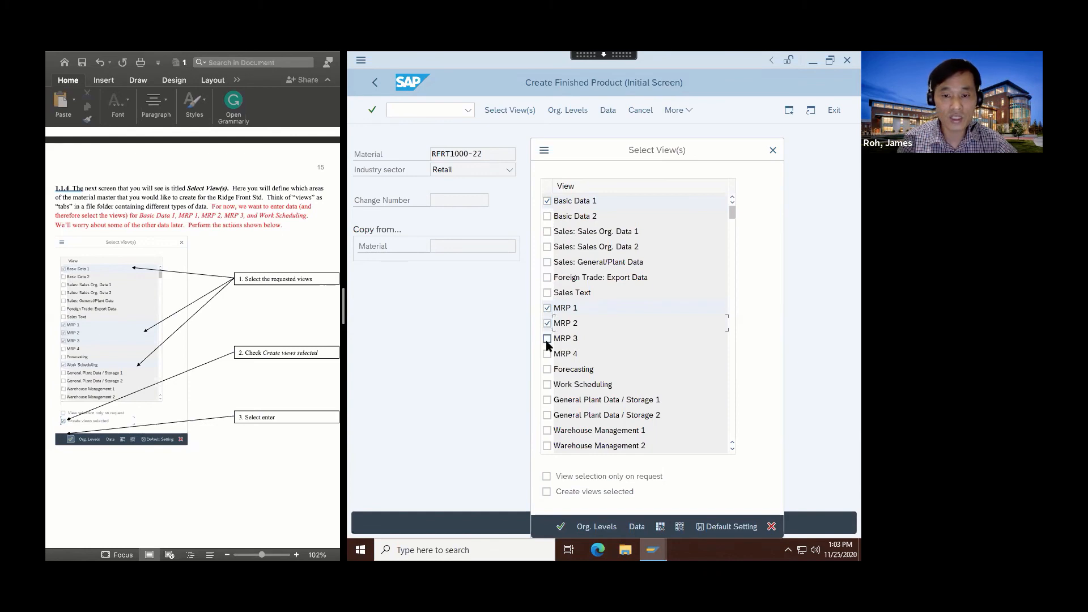
click(548, 340)
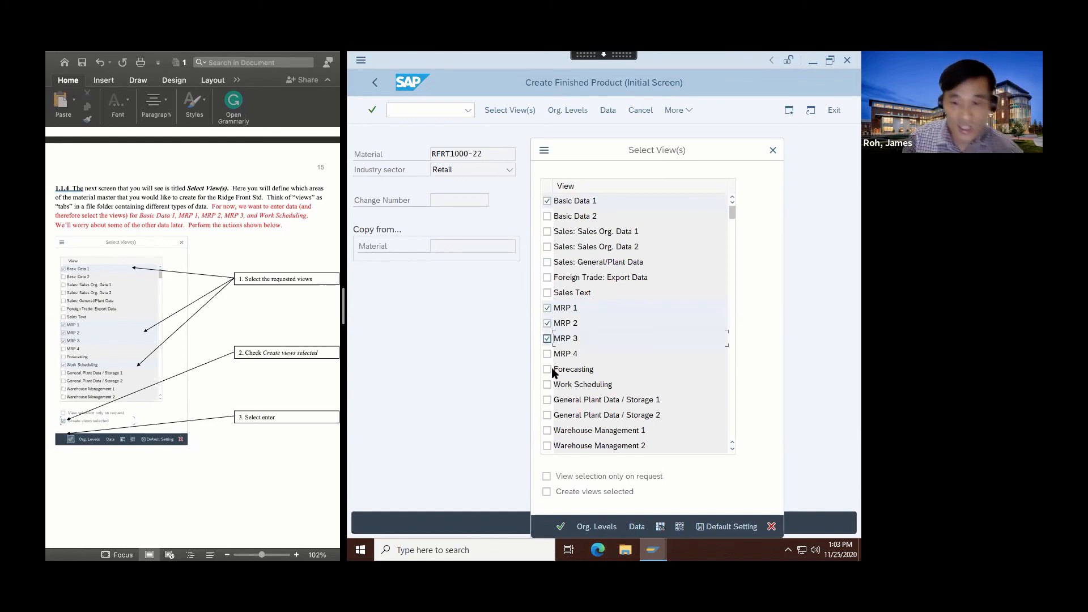
click(548, 385)
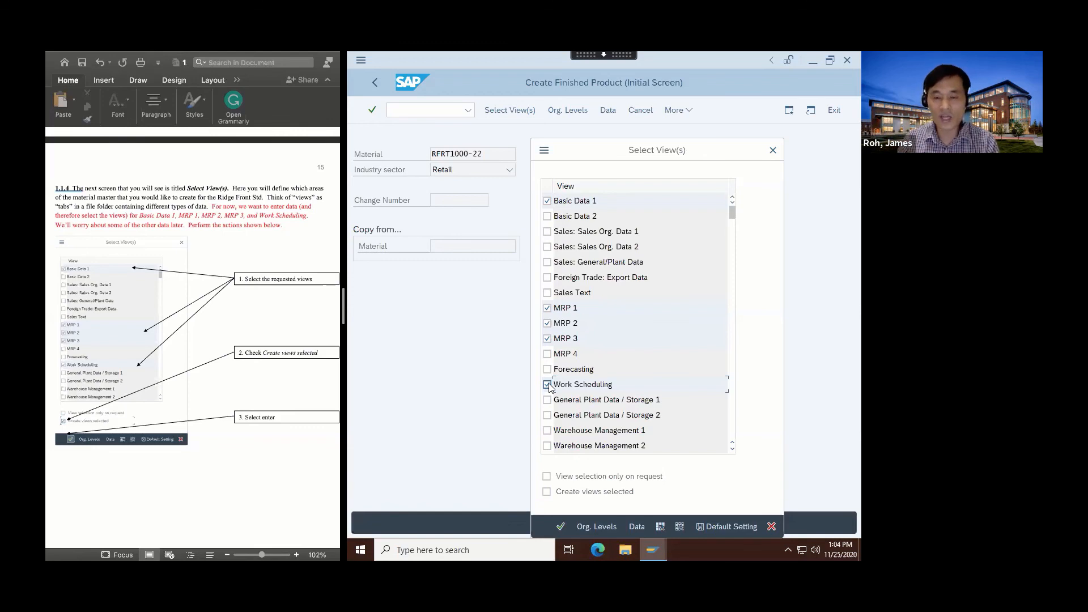
click(546, 492)
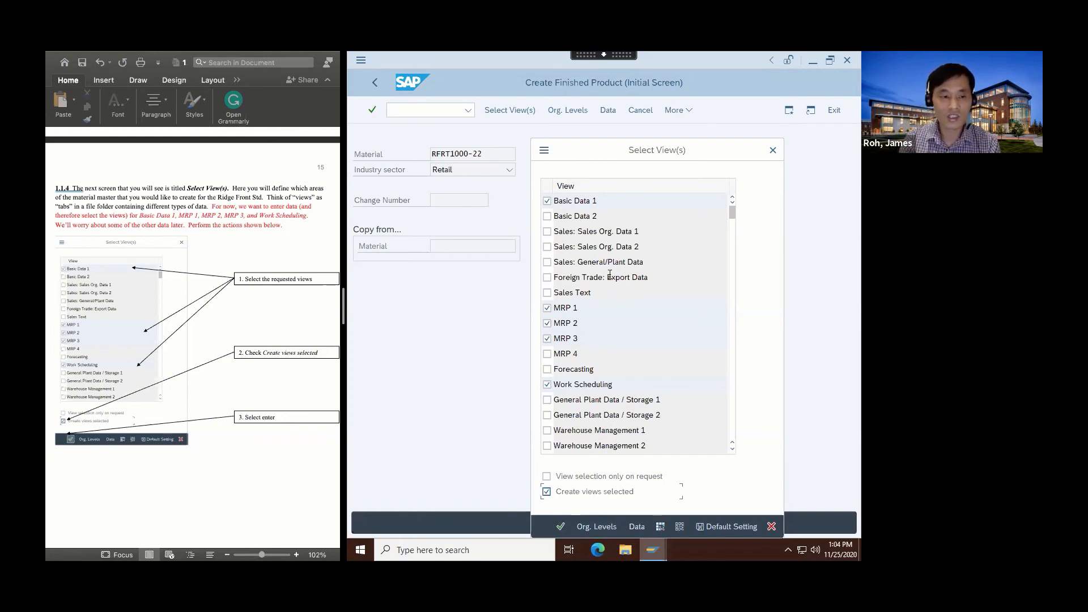
click(560, 526)
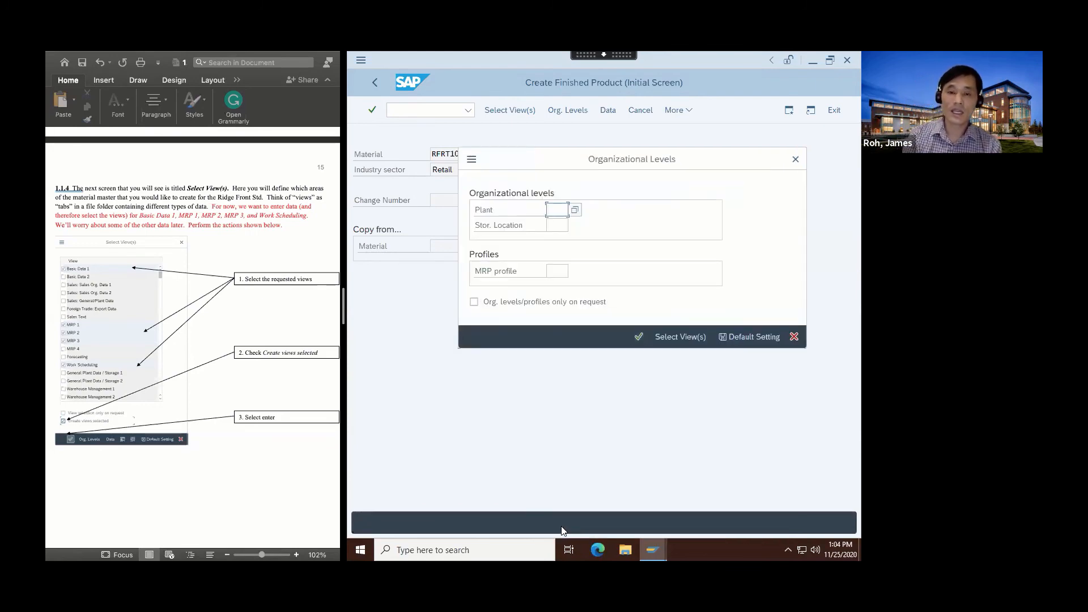
Pick plant DL22 from the Plant value list in Organizational Levels.
scroll(256, 512, down, 10)
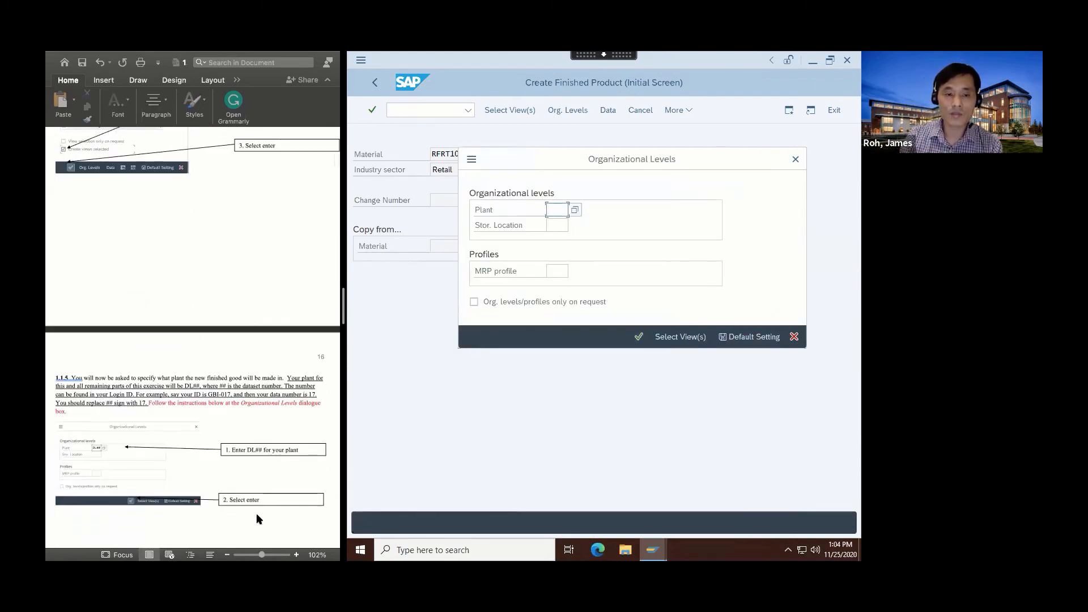
scroll(259, 520, down, 1)
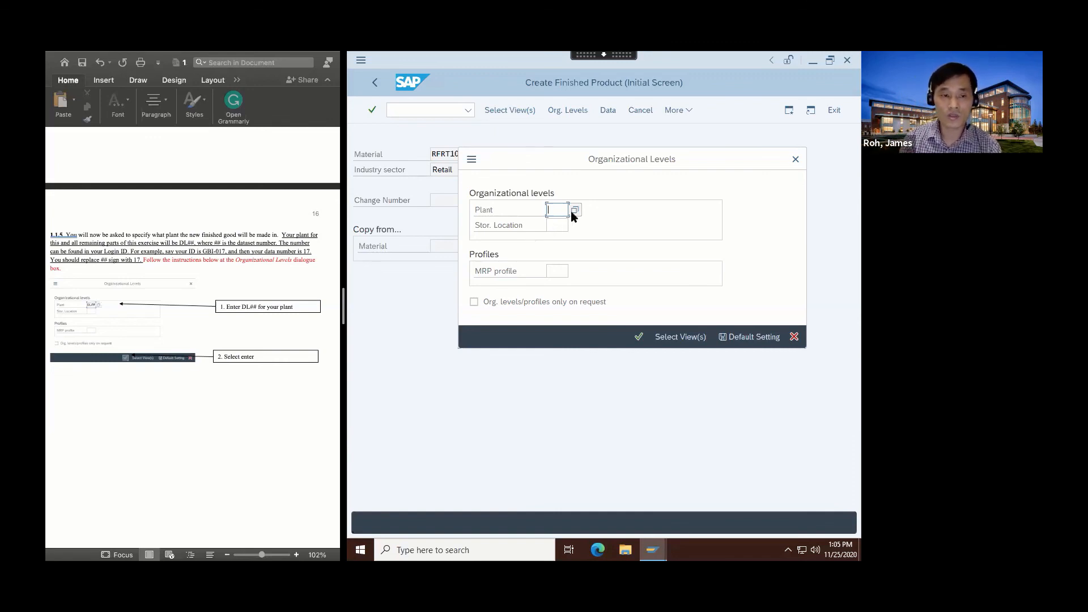
text(DL22)
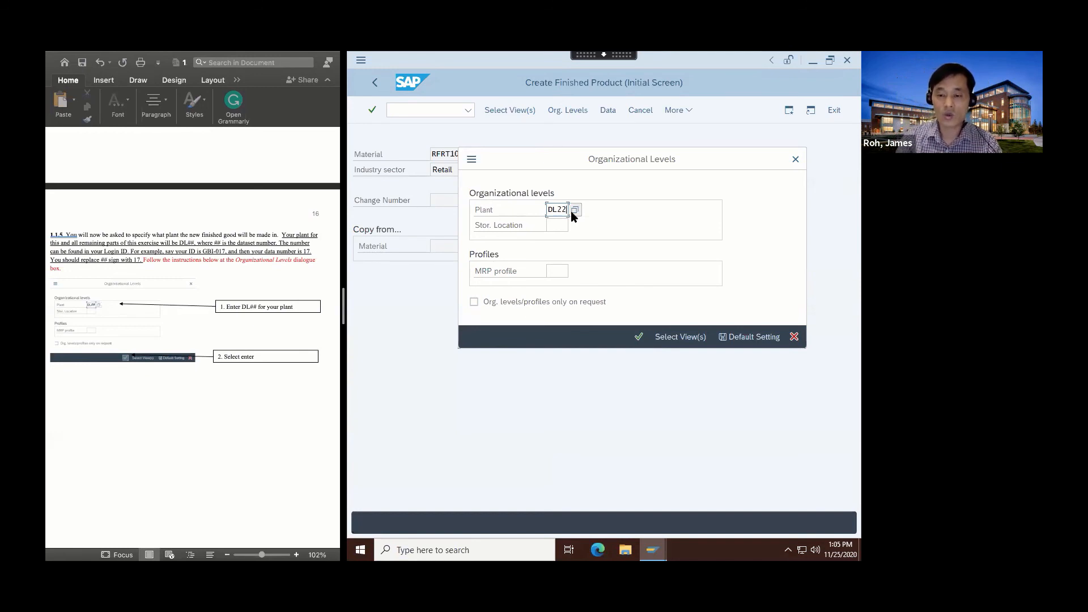
key(BackSpace)
key(BackSpace)
key(BackSpace)
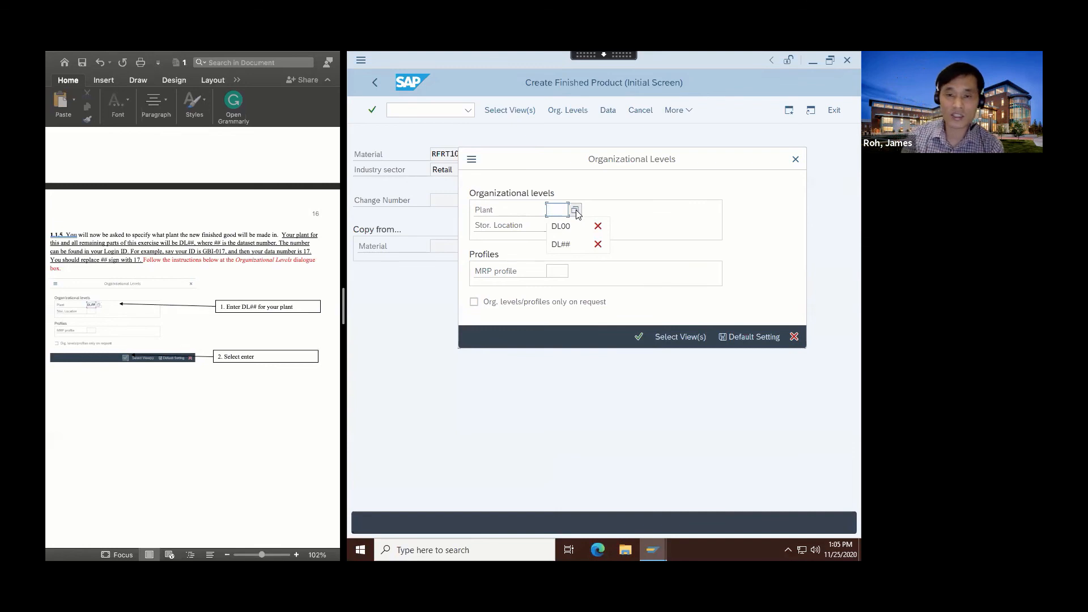
click(575, 210)
scroll(452, 414, down, 10)
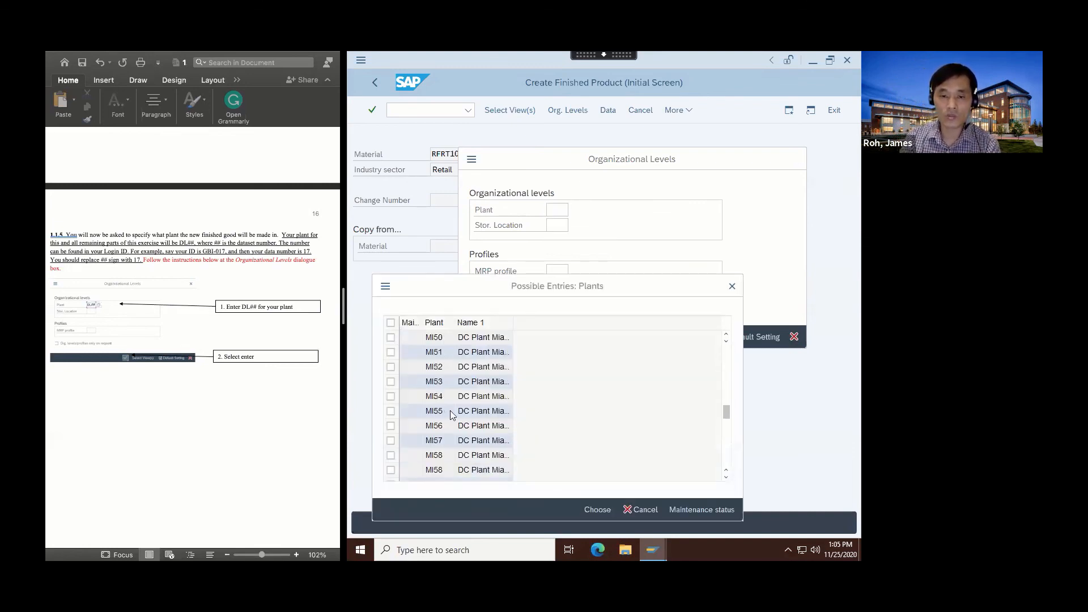
scroll(452, 414, down, 10)
scroll(452, 414, up, 20)
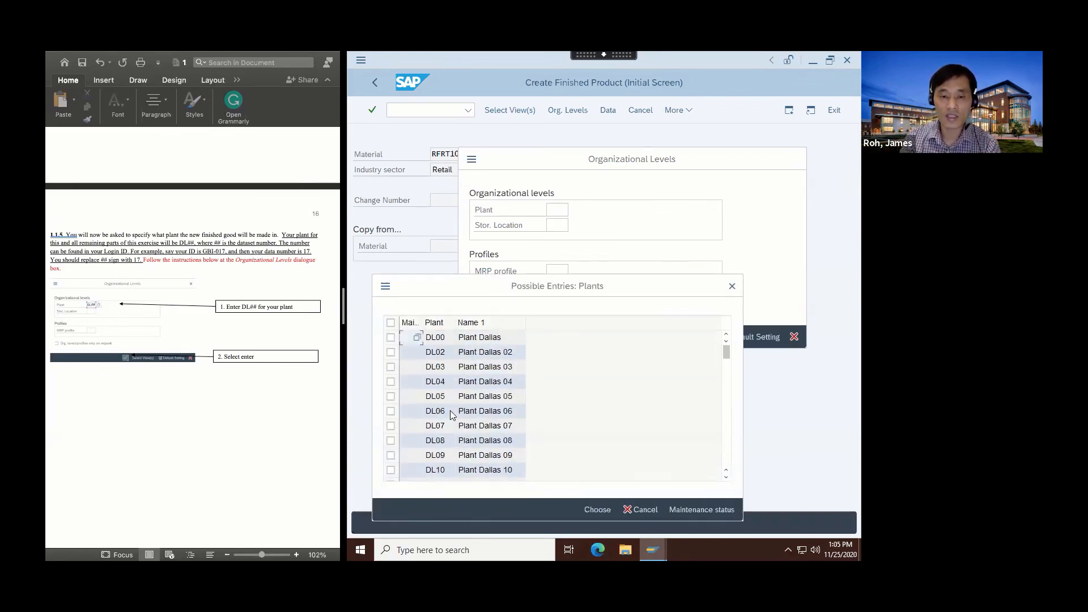
scroll(450, 411, down, 15)
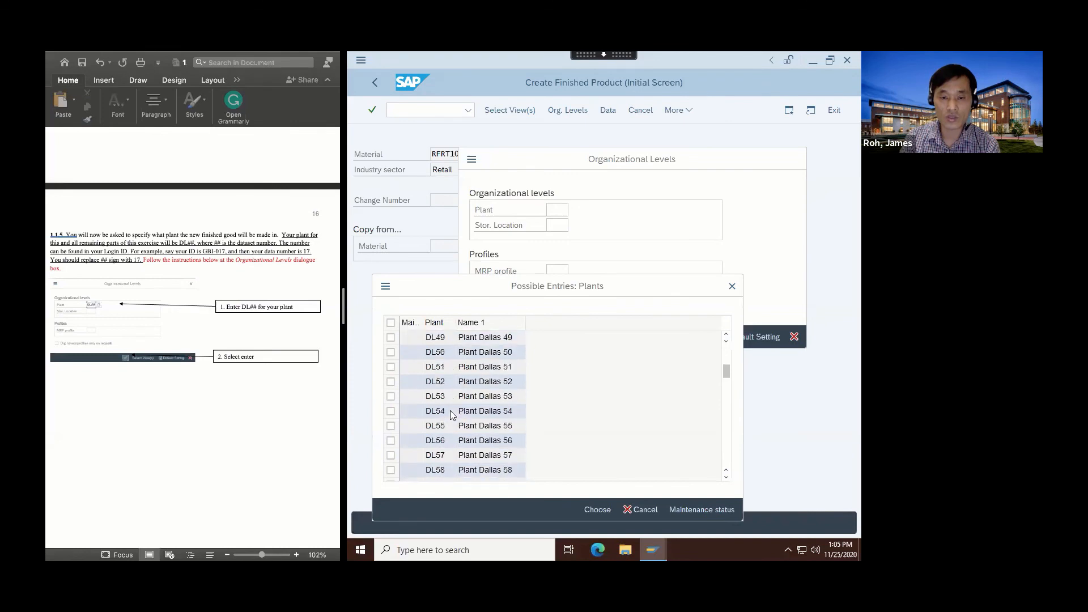
scroll(450, 410, up, 15)
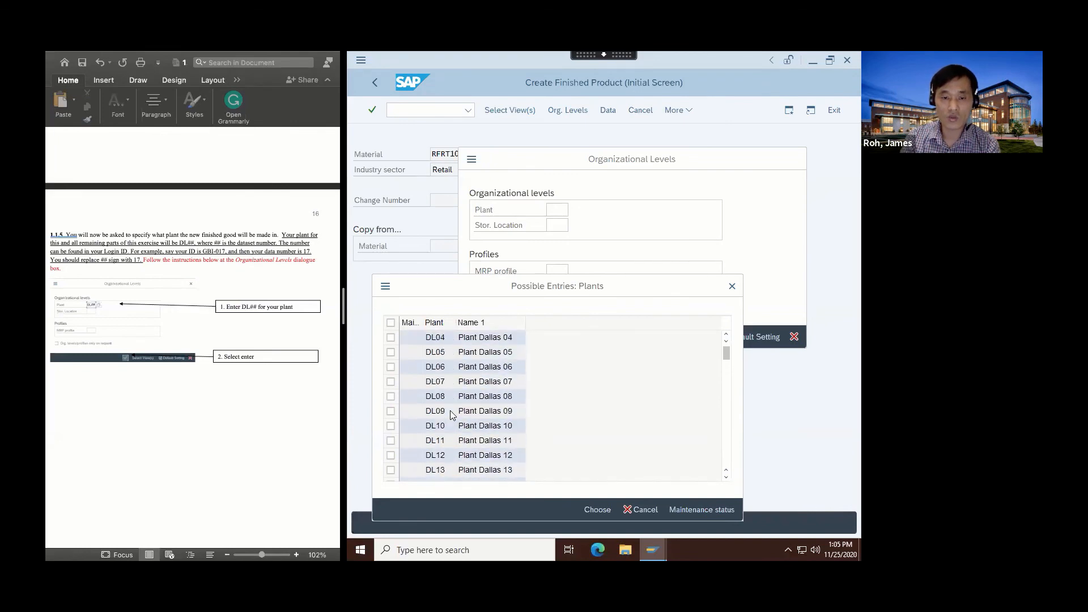
scroll(450, 410, down, 4)
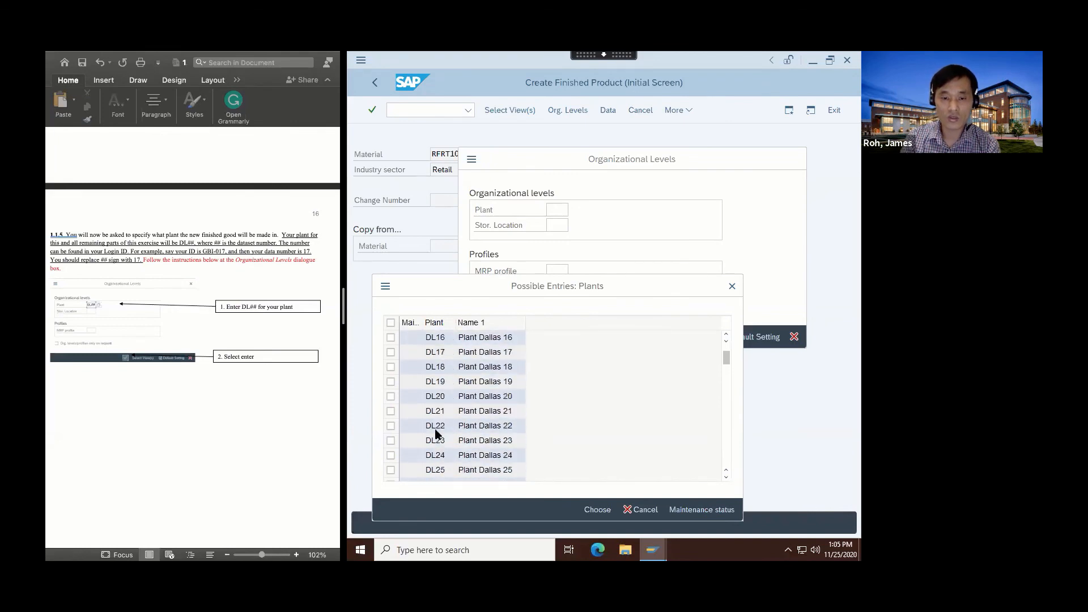
double_click(434, 431)
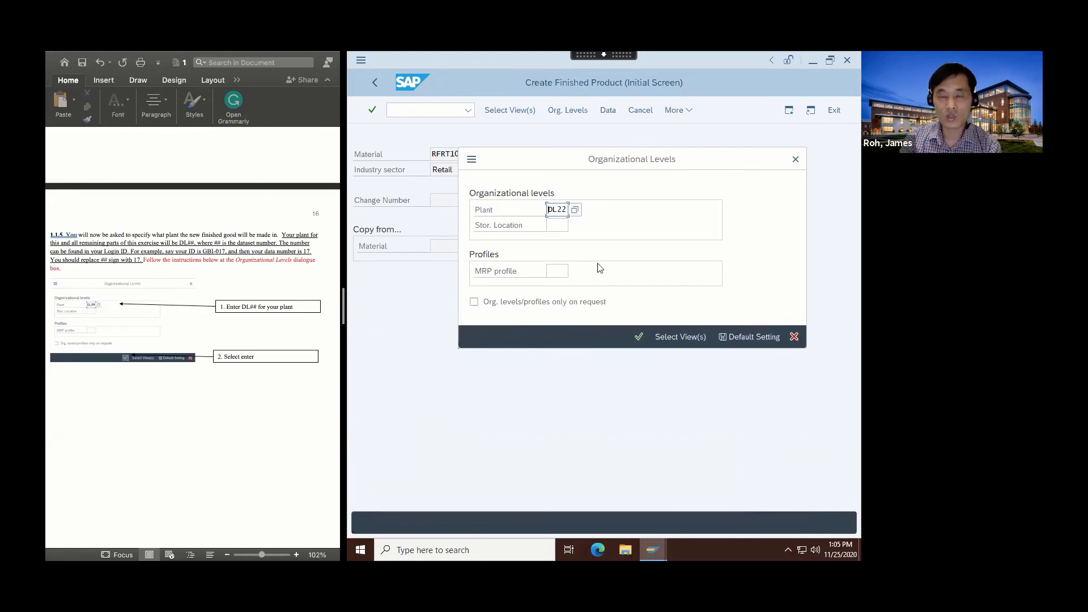
Continue to Basic data 1 and enter the description 'Ridge Front Std 22'.
click(639, 337)
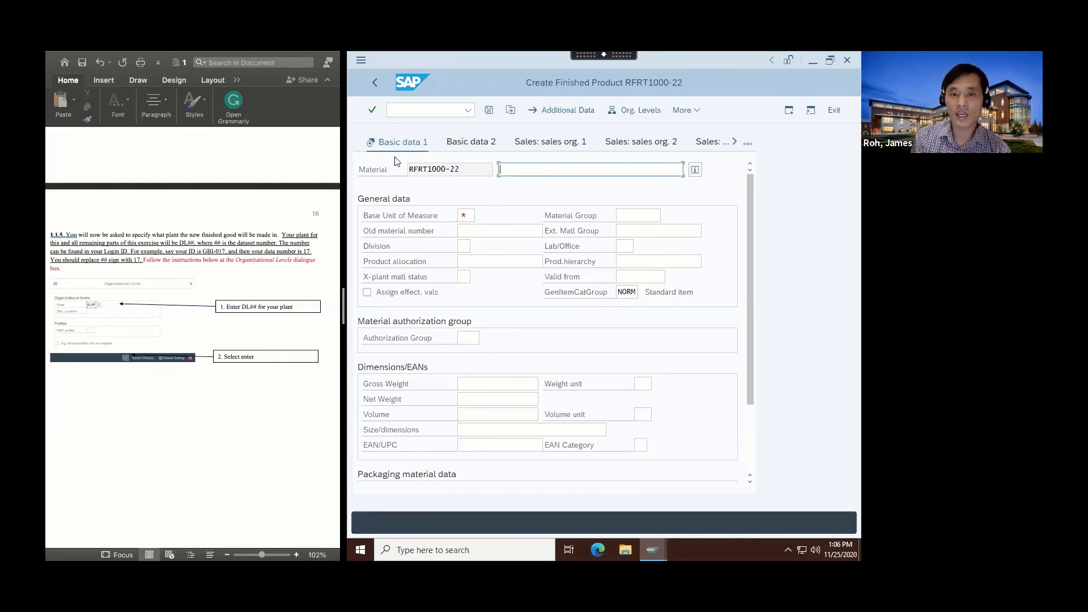
scroll(205, 408, down, 10)
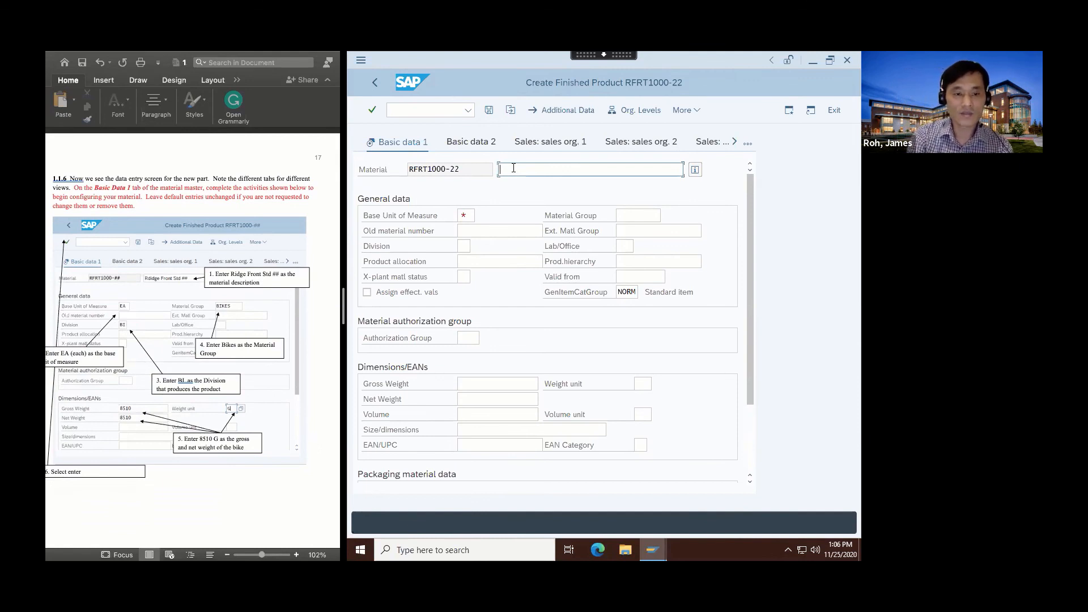
text(Ridg)
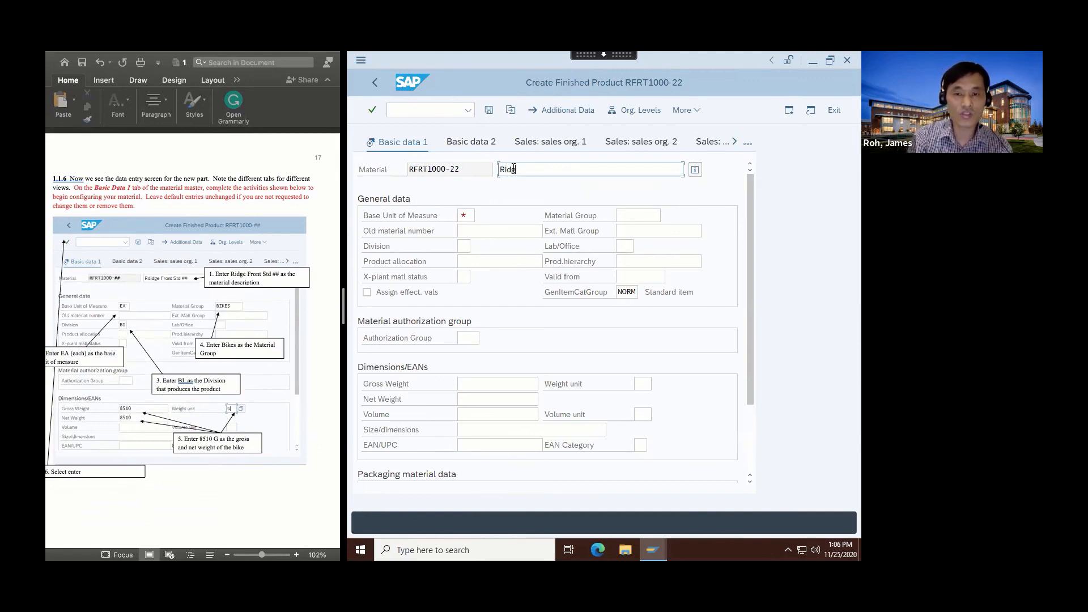
text(e Front Sta)
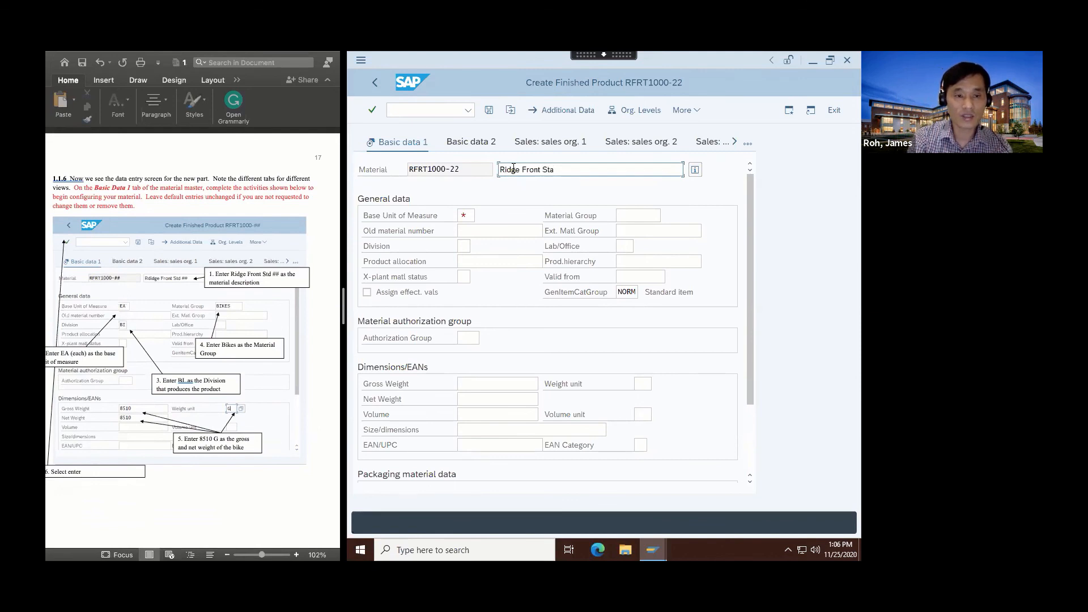
key(BackSpace)
text(d)
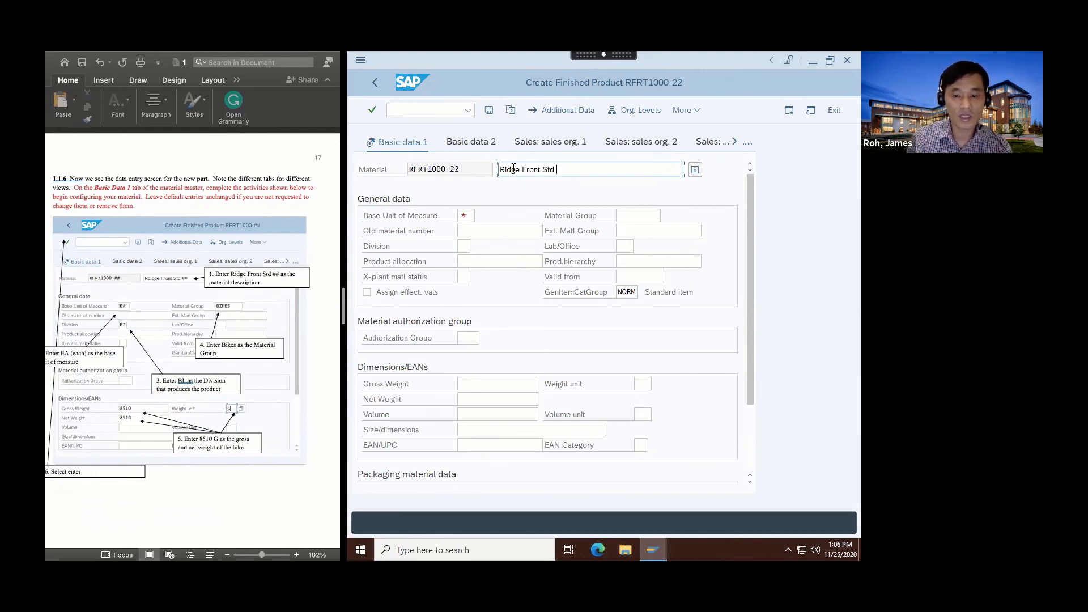
text( 22)
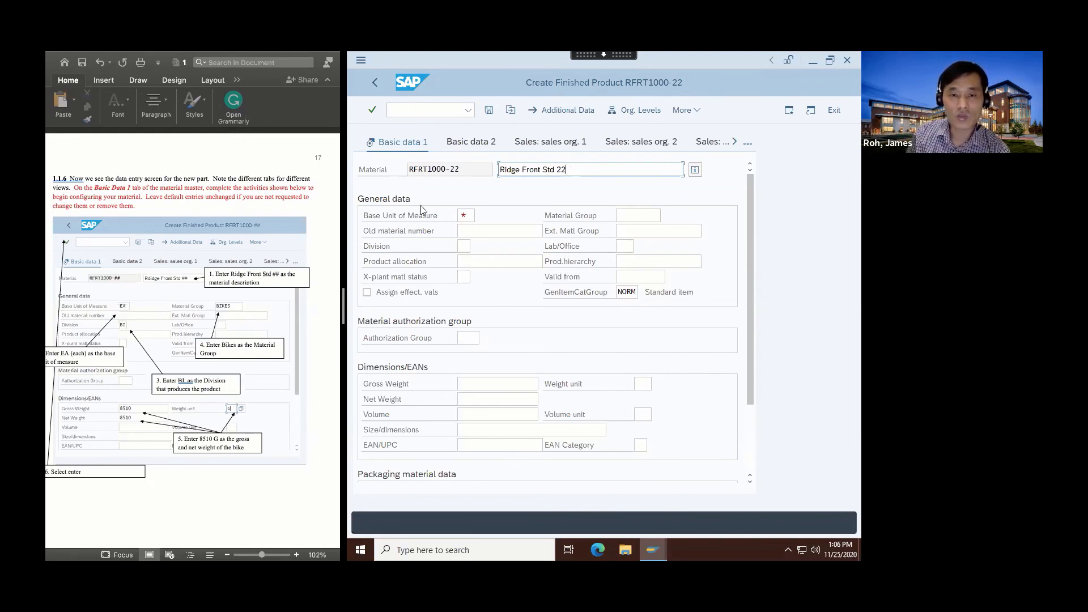
Choose EA (each) from the Base Unit of Measure value list.
click(475, 217)
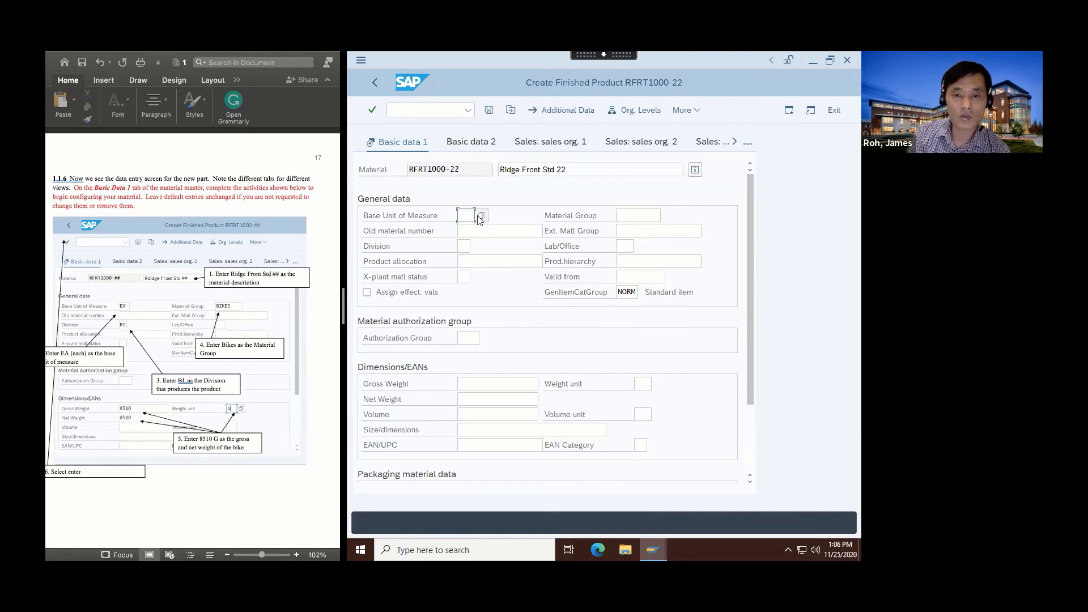
click(482, 216)
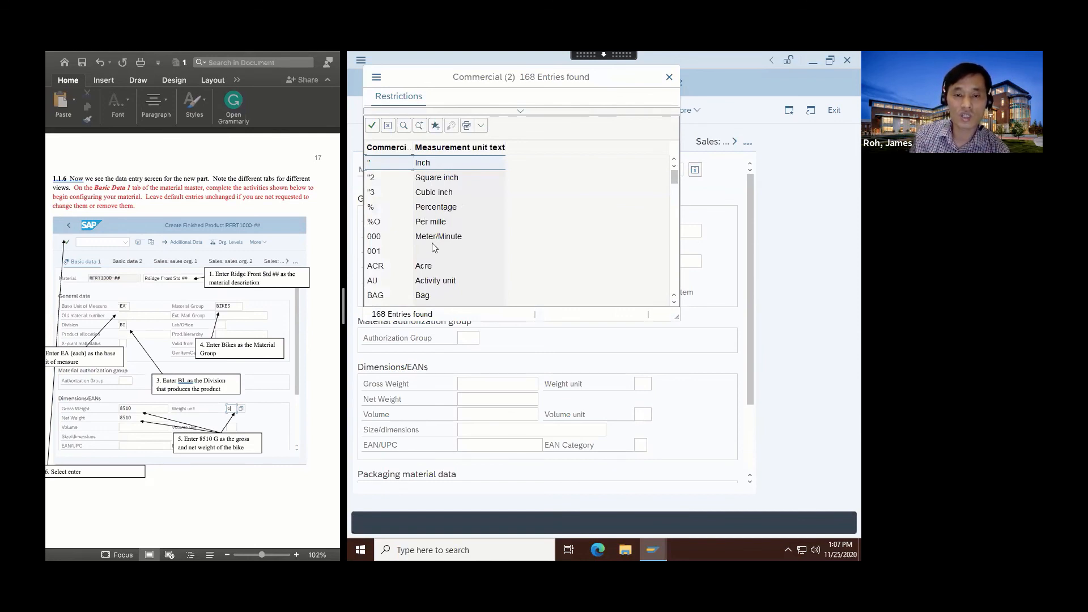
scroll(435, 247, down, 5)
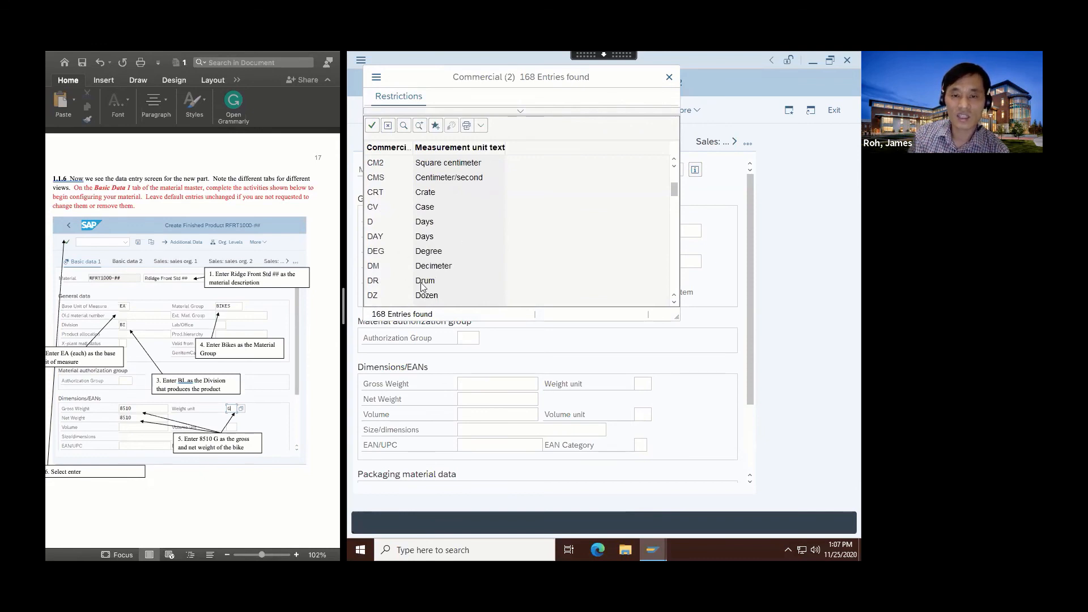
scroll(469, 286, down, 3)
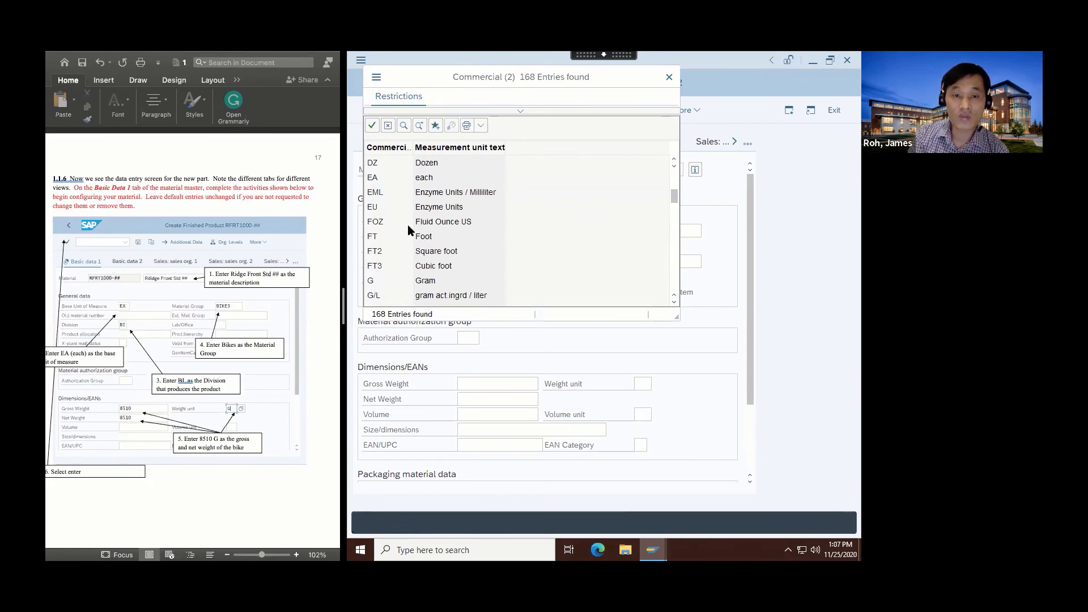
double_click(377, 181)
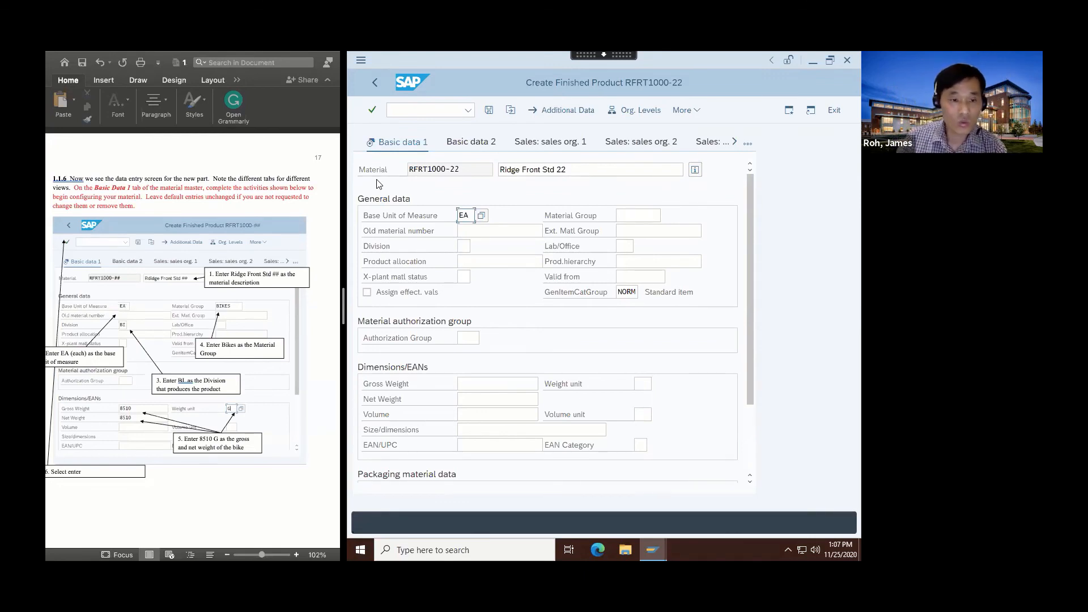
click(467, 245)
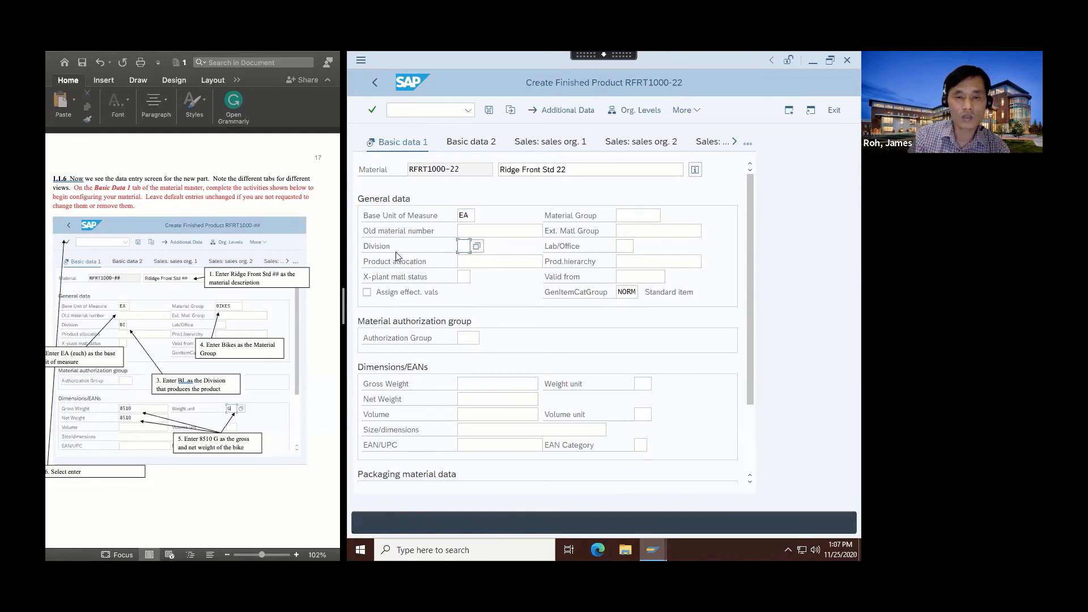
Set division BI (Bicycles) and material group BIKES from their value lists.
click(477, 246)
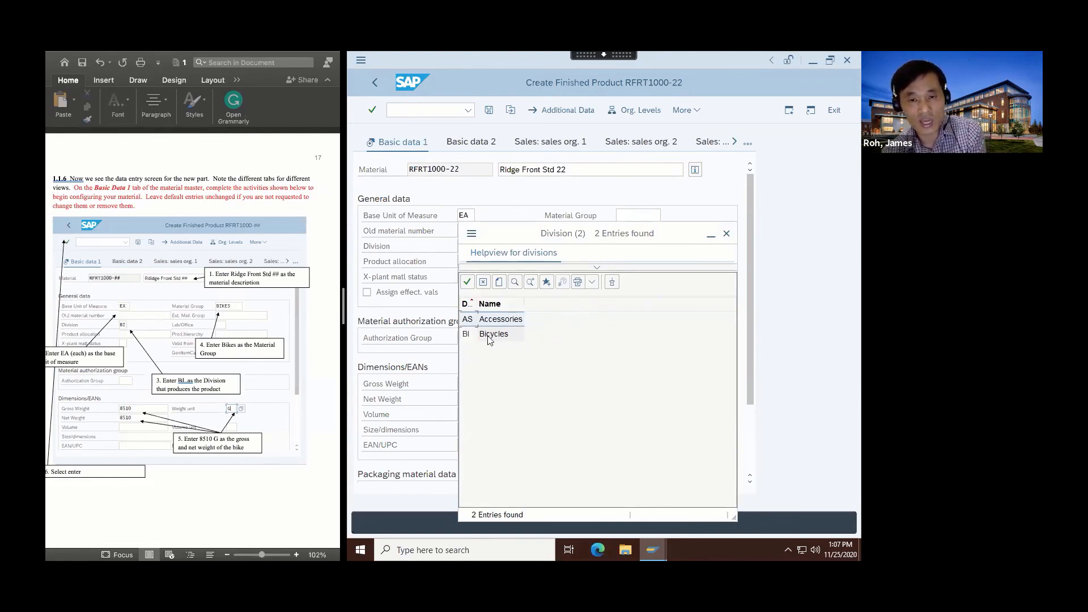
double_click(468, 334)
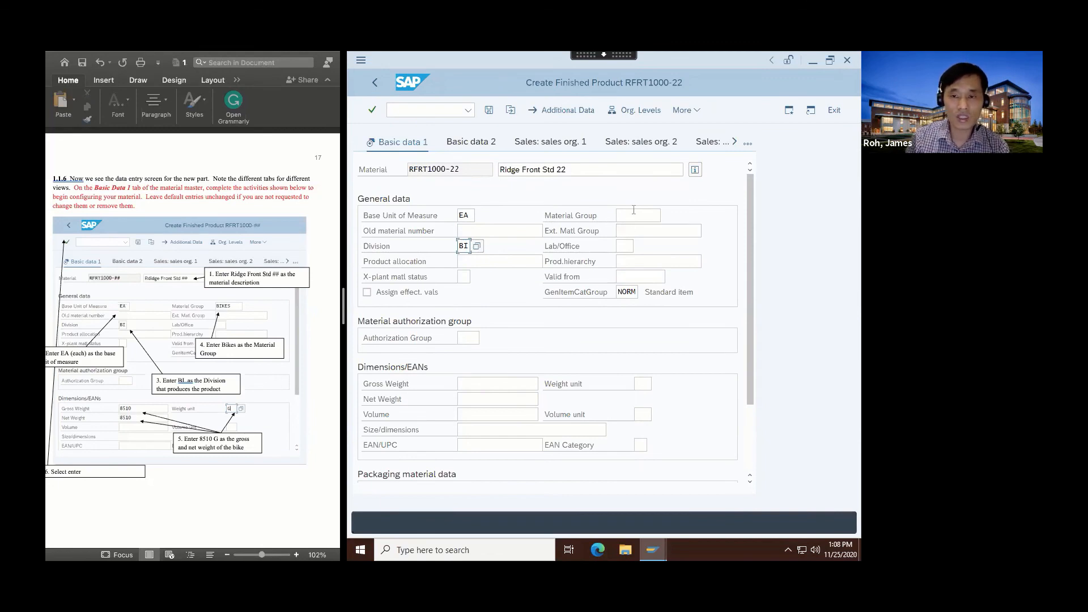
click(621, 216)
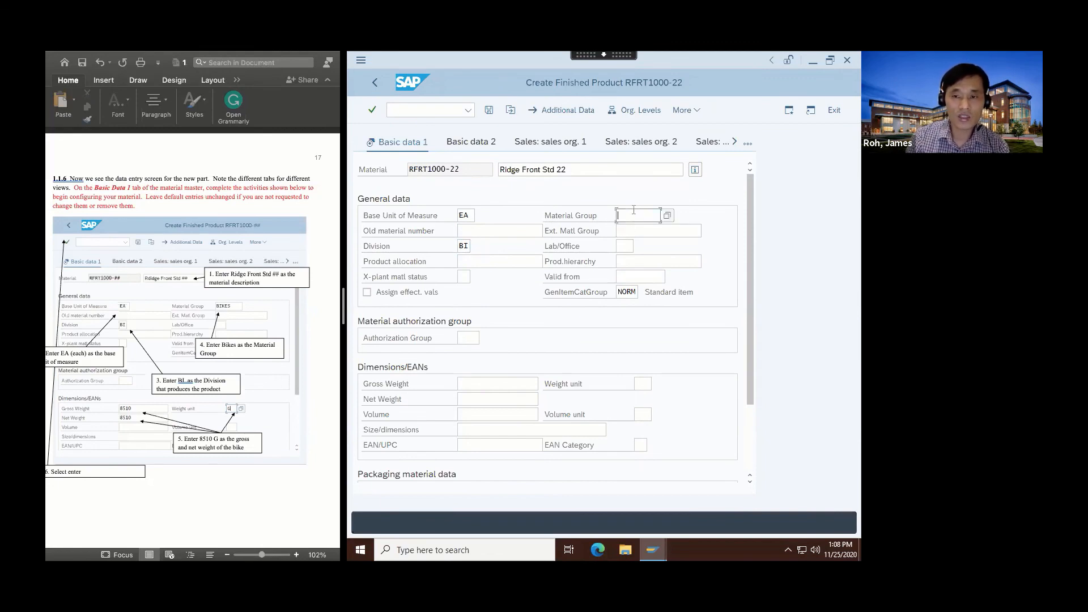
click(667, 216)
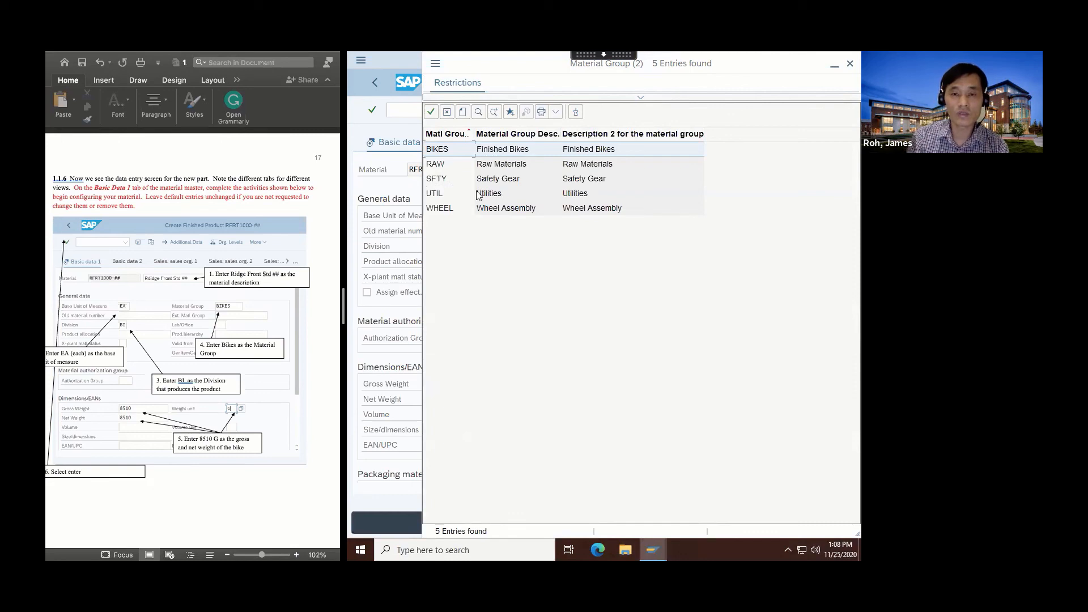
double_click(437, 150)
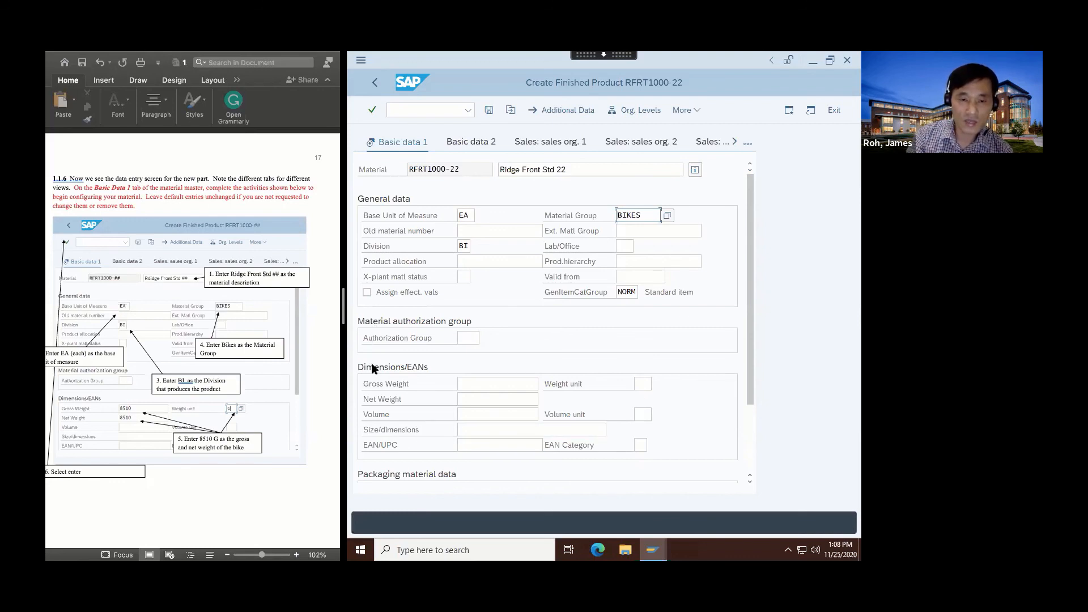
Enter gross and net weight 8510 in G, then confirm to reach MRP 1.
click(477, 384)
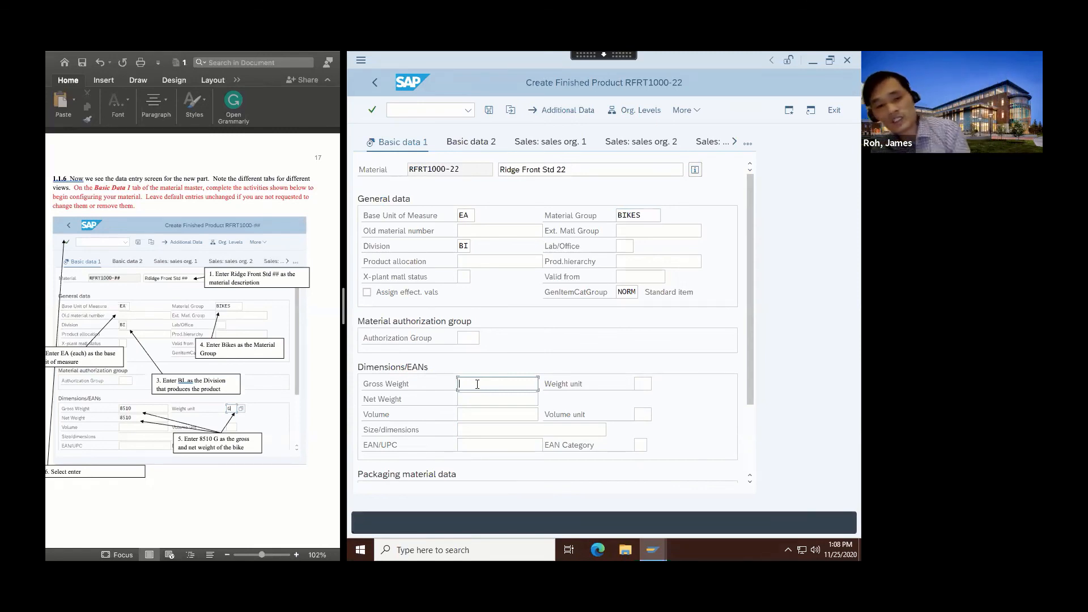
text(8)
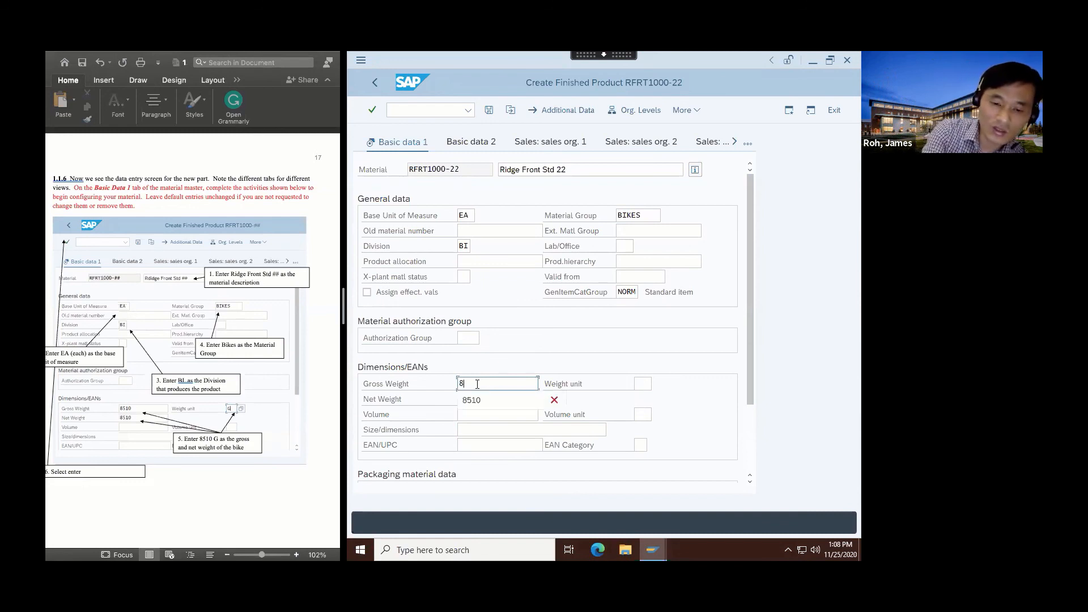
text(510)
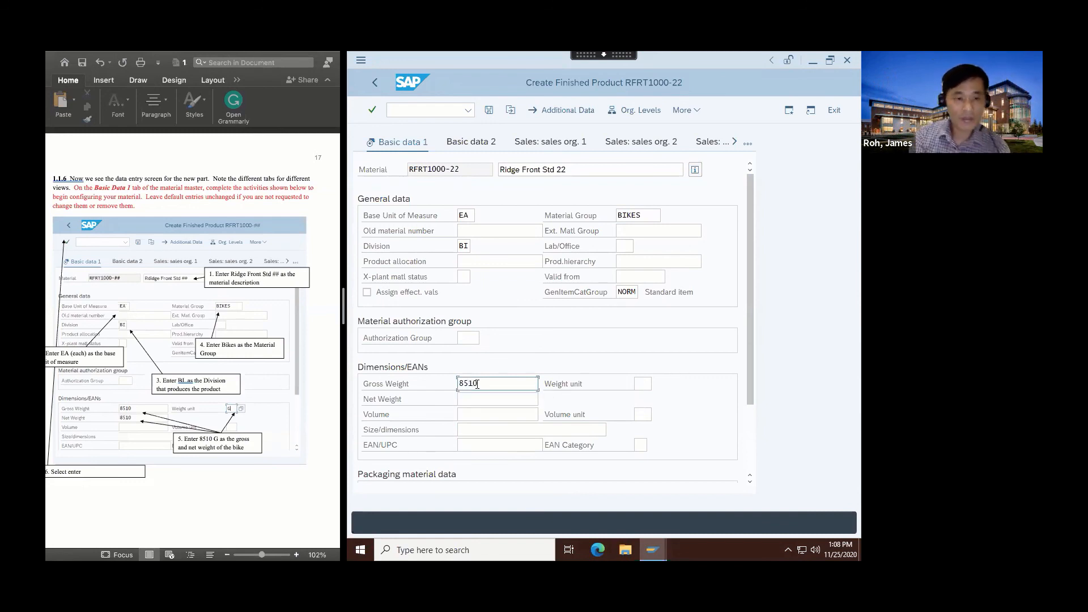
click(462, 399)
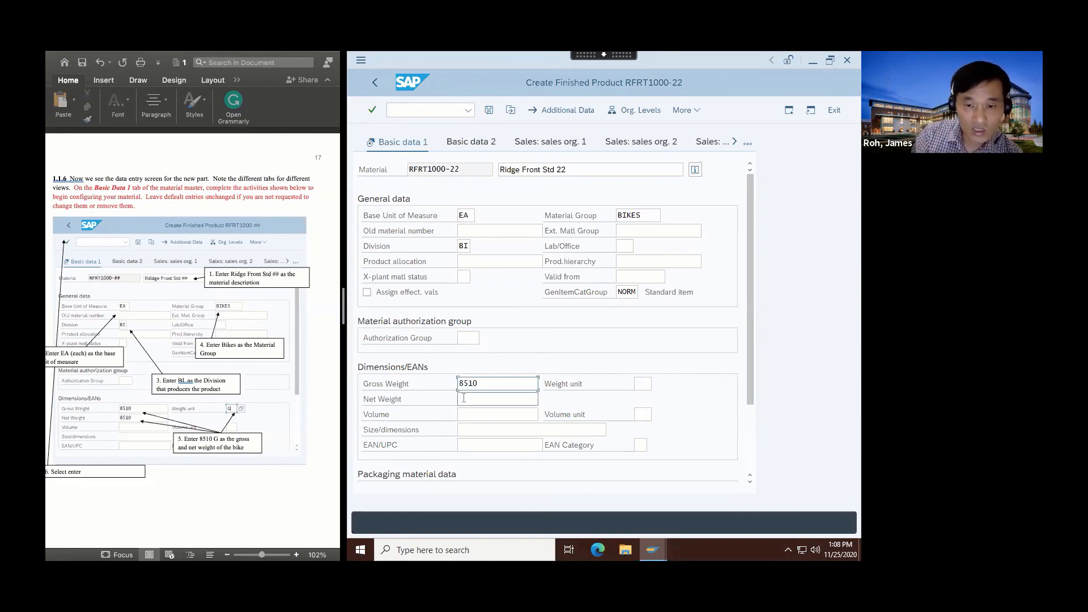
text(851)
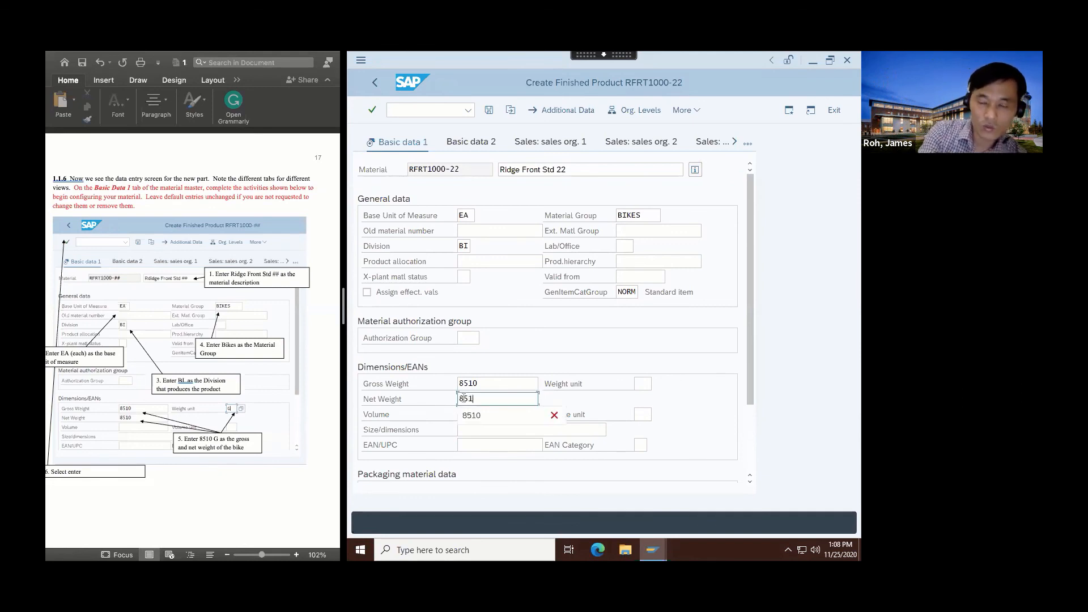
text(0)
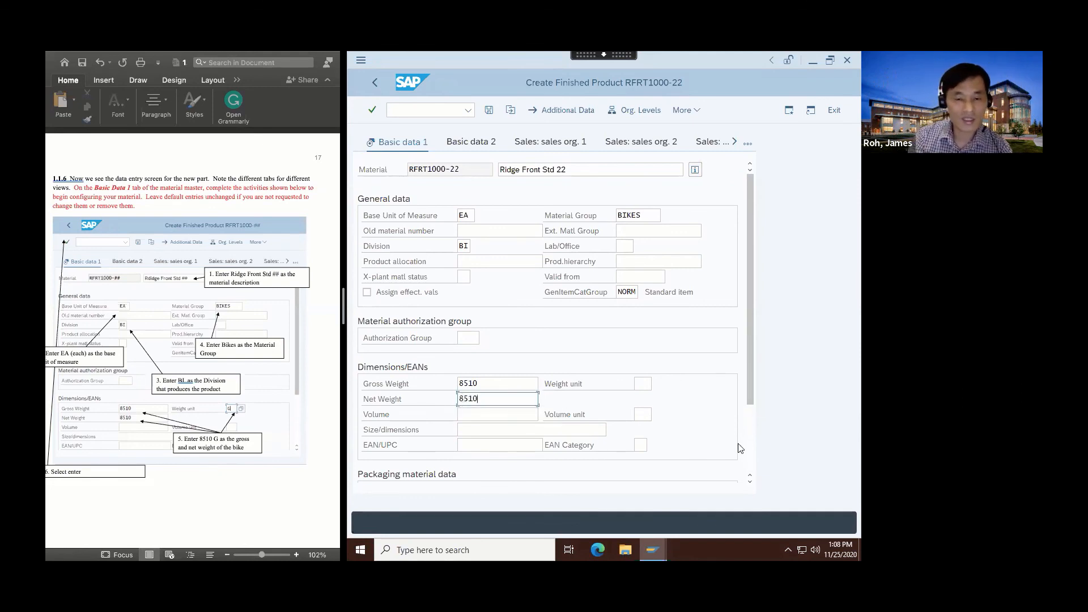
click(641, 383)
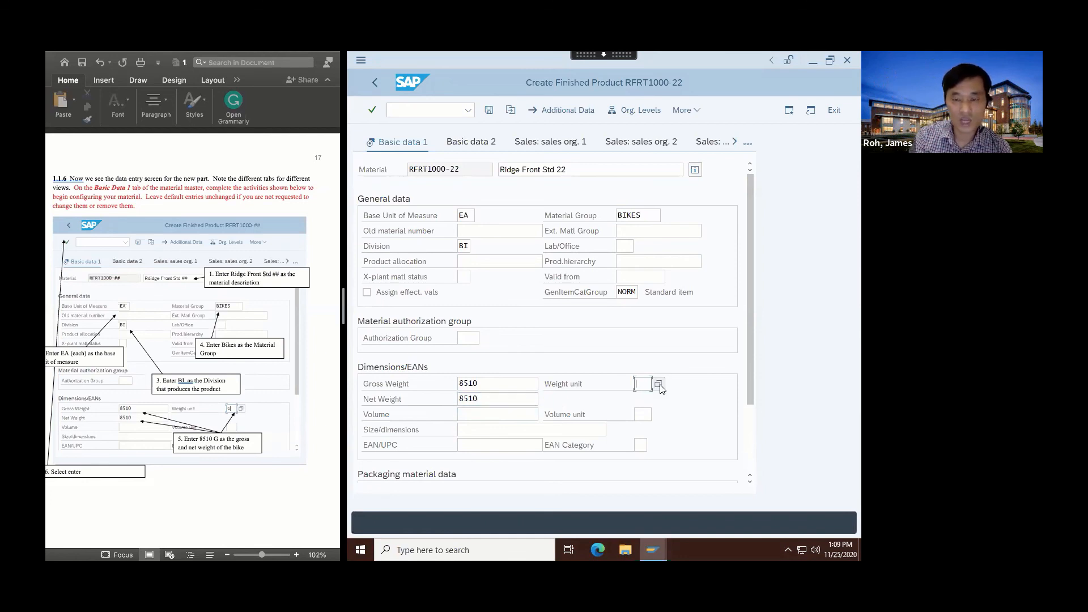
click(659, 385)
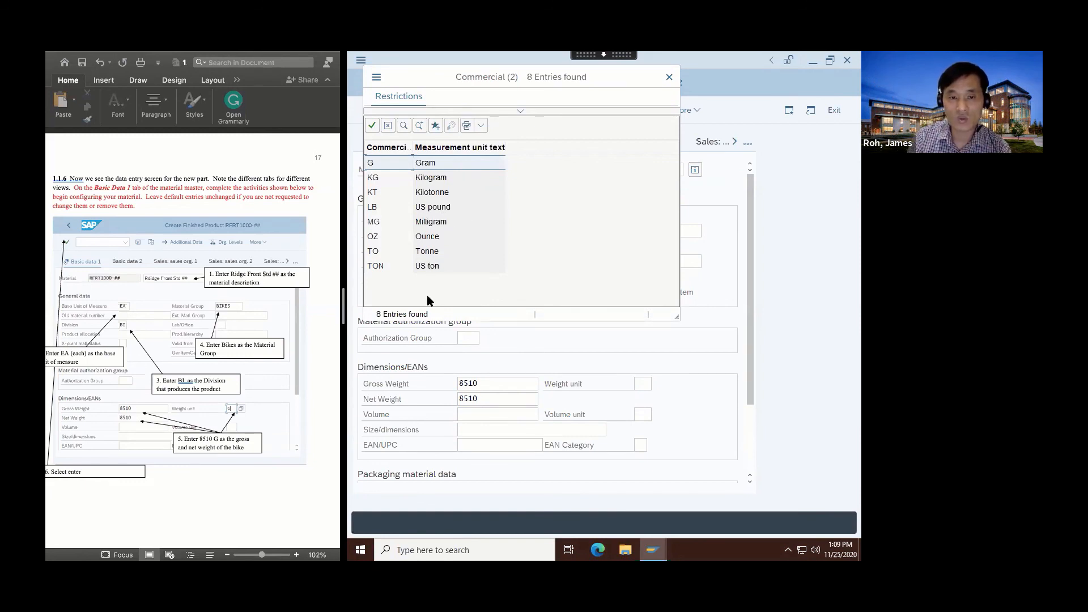
double_click(370, 164)
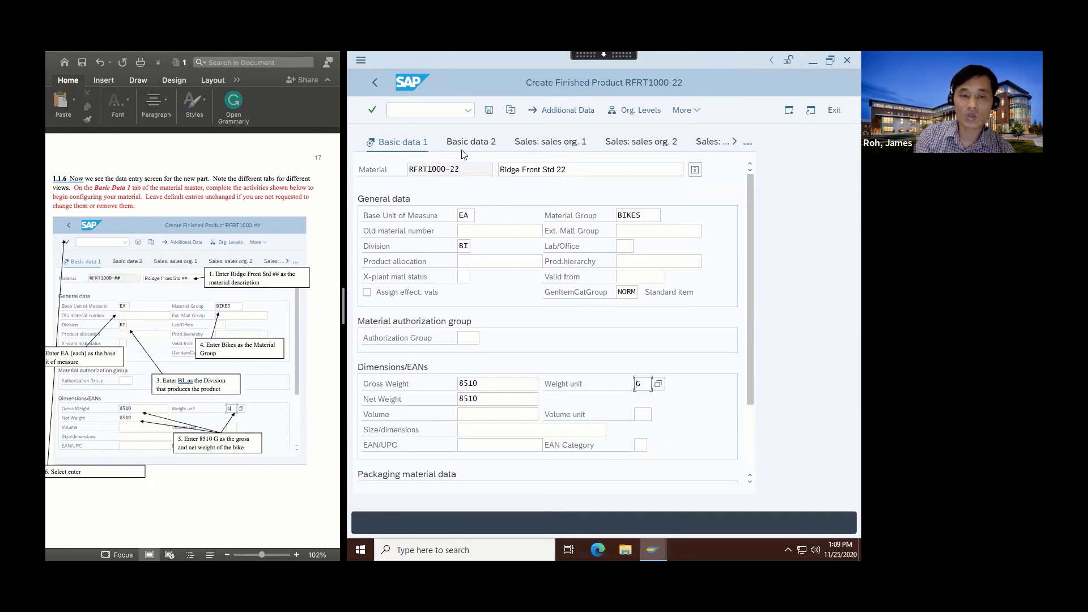
click(372, 110)
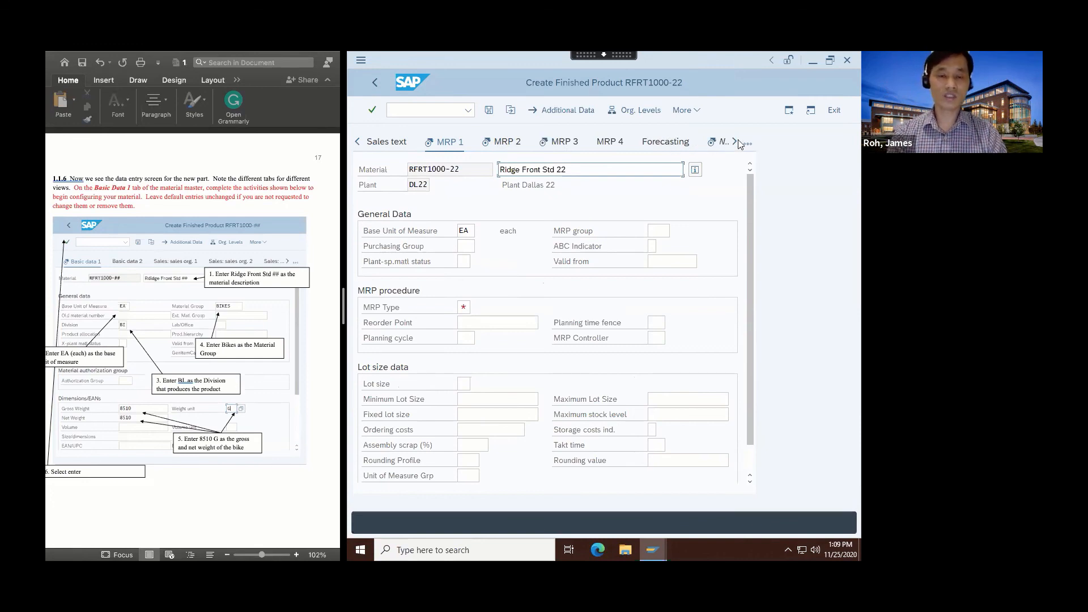
scroll(203, 444, down, 10)
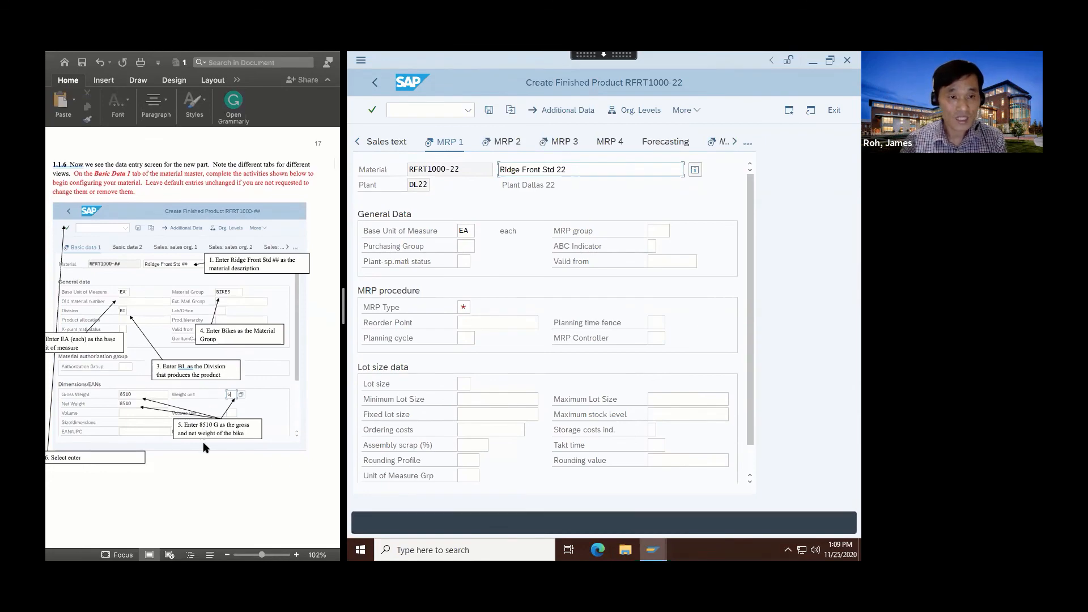
scroll(204, 446, down, 3)
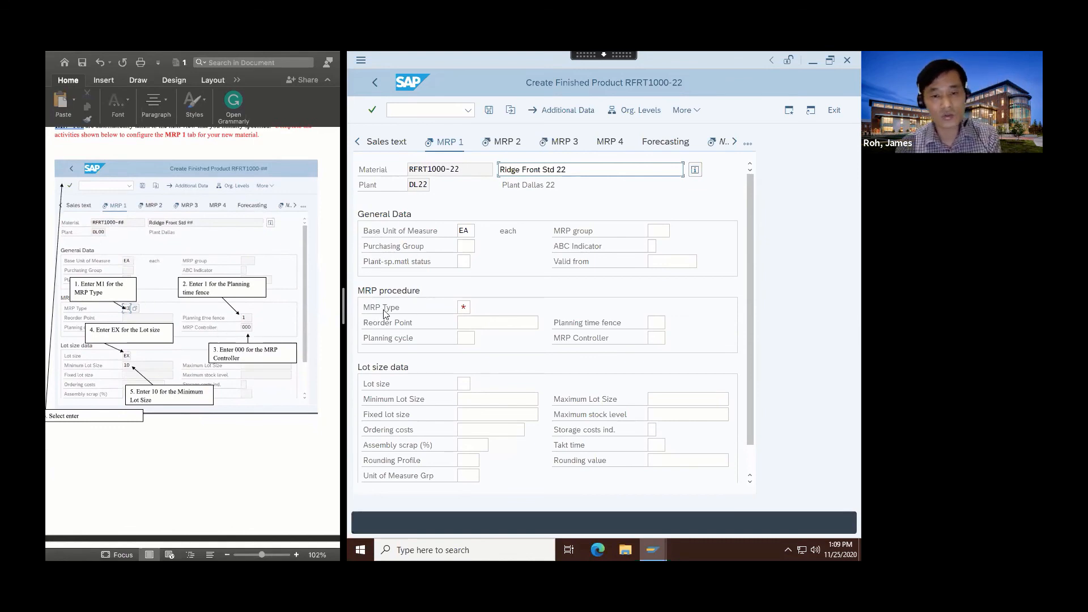
click(463, 307)
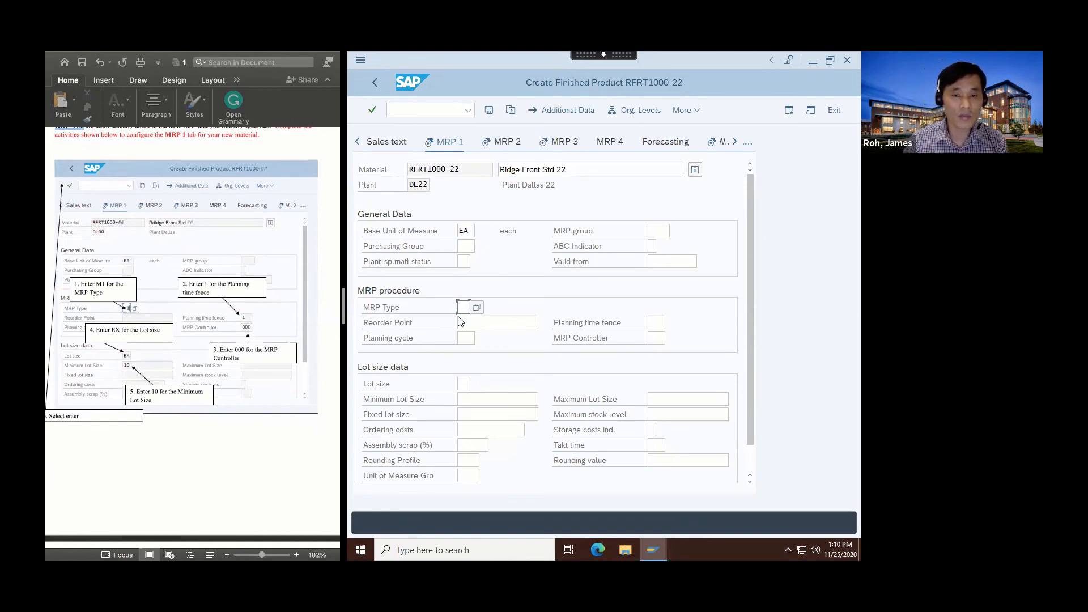
Pick M1 (MPS, fixing type -1-) from the MRP Type value list.
click(476, 310)
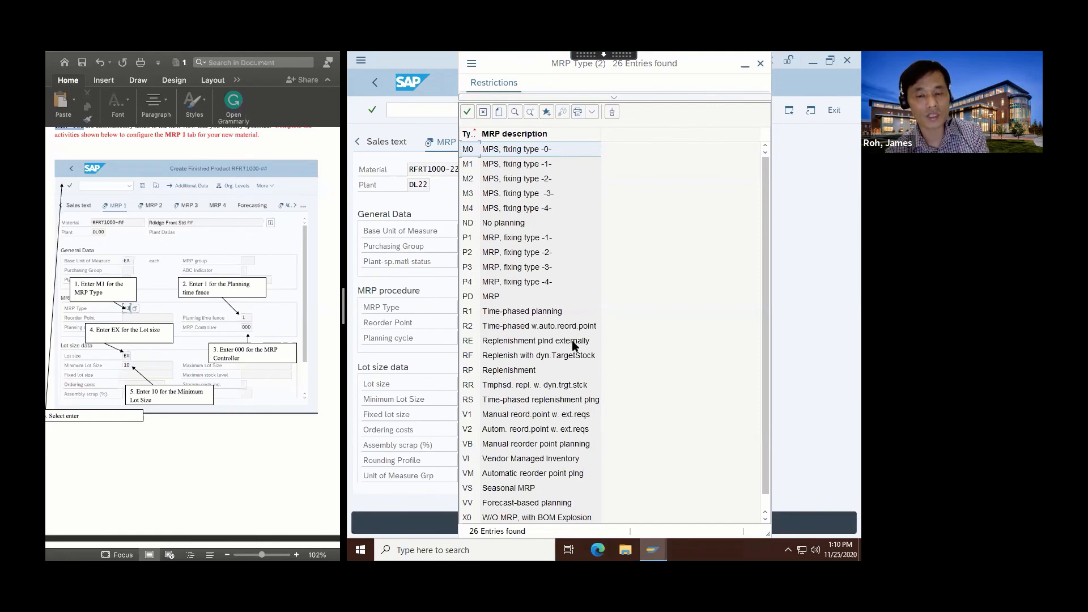
scroll(531, 449, down, 1)
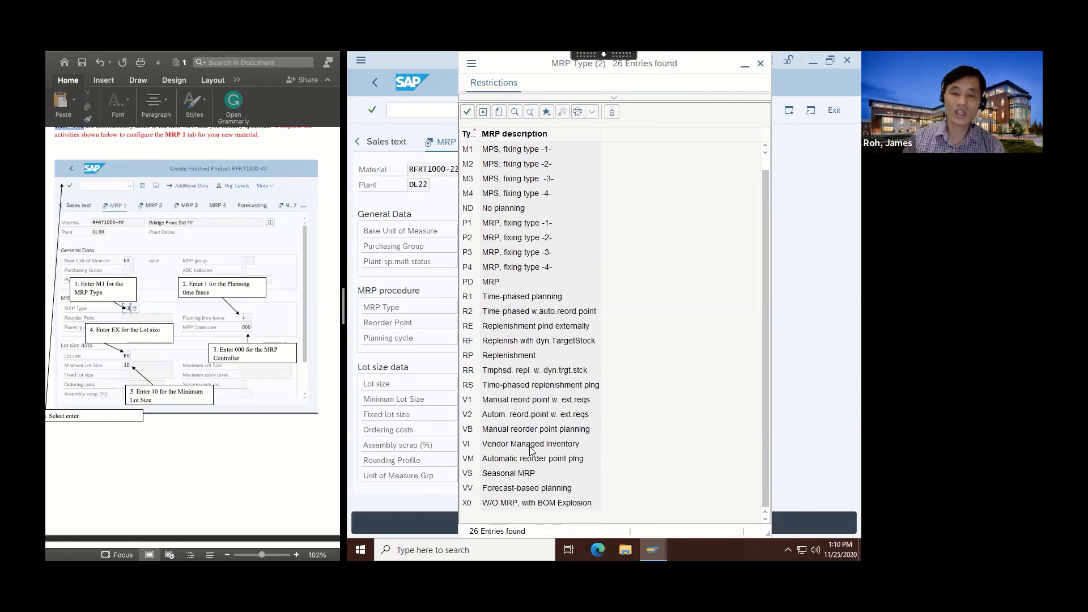
scroll(531, 450, up, 1)
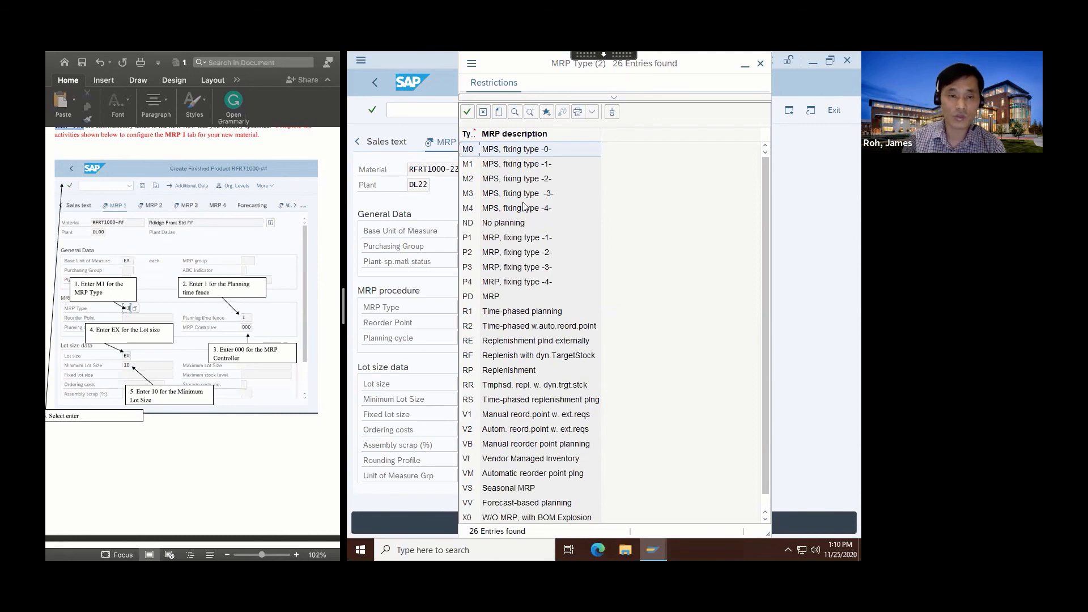
double_click(501, 166)
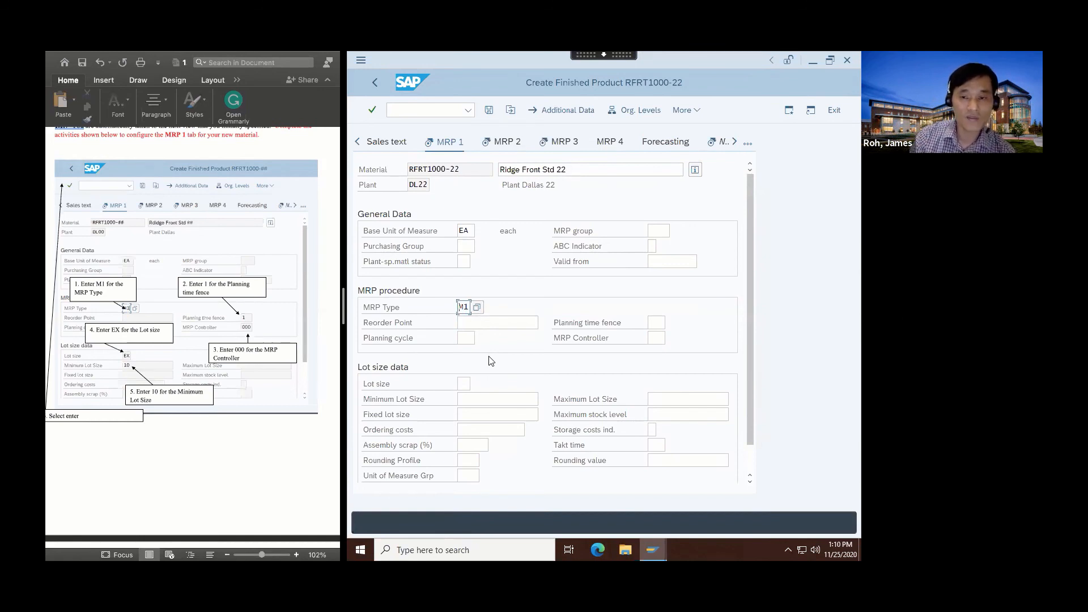
Enter planning time fence 1 and assign MRP controller 000 (DL MRP Controller).
click(655, 321)
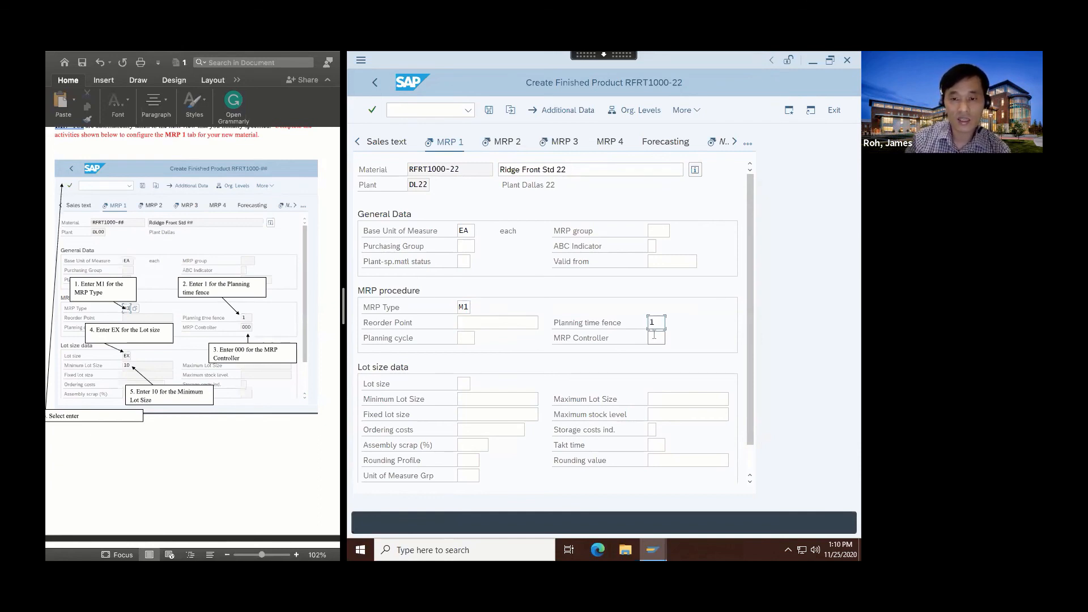
click(653, 336)
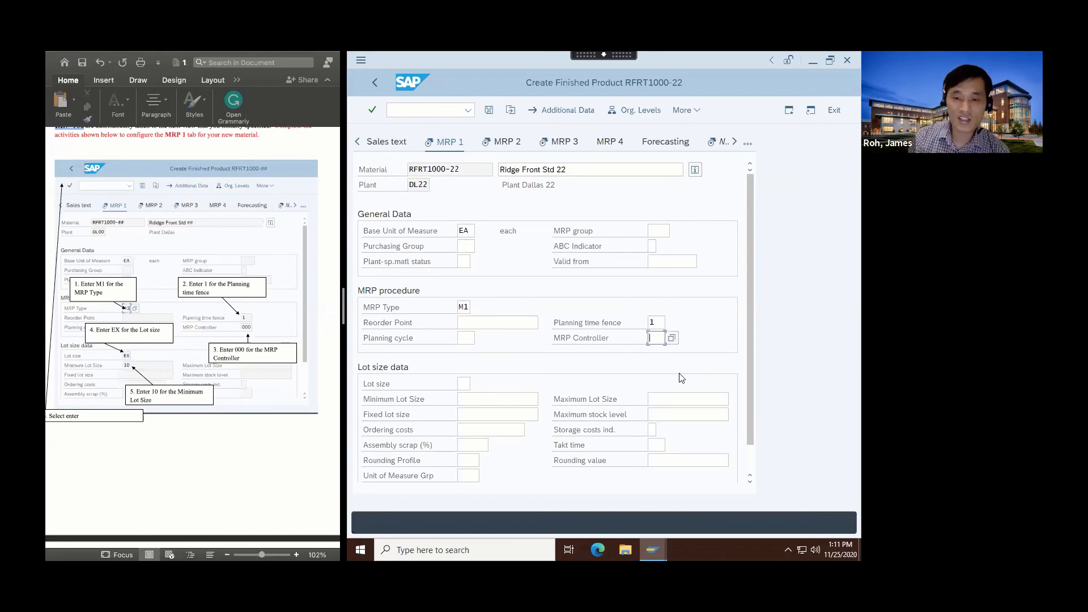
click(677, 345)
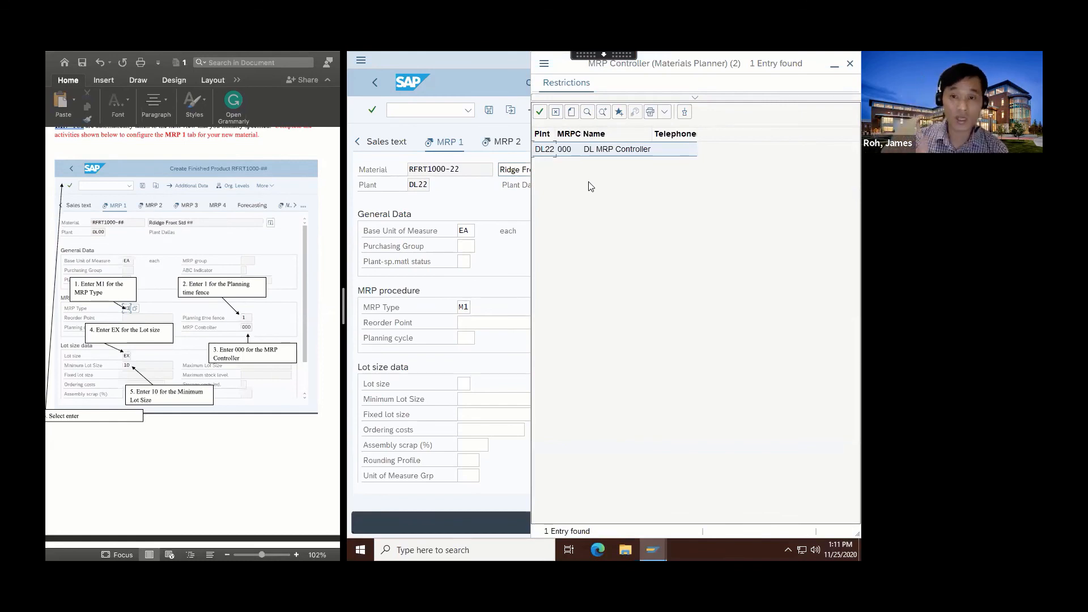
double_click(569, 150)
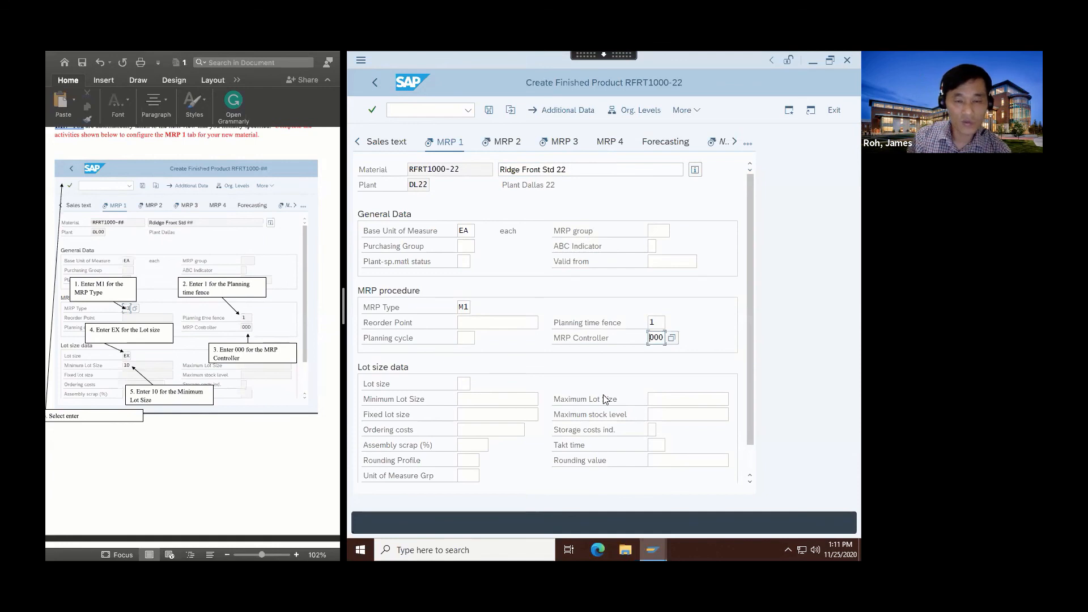
click(465, 384)
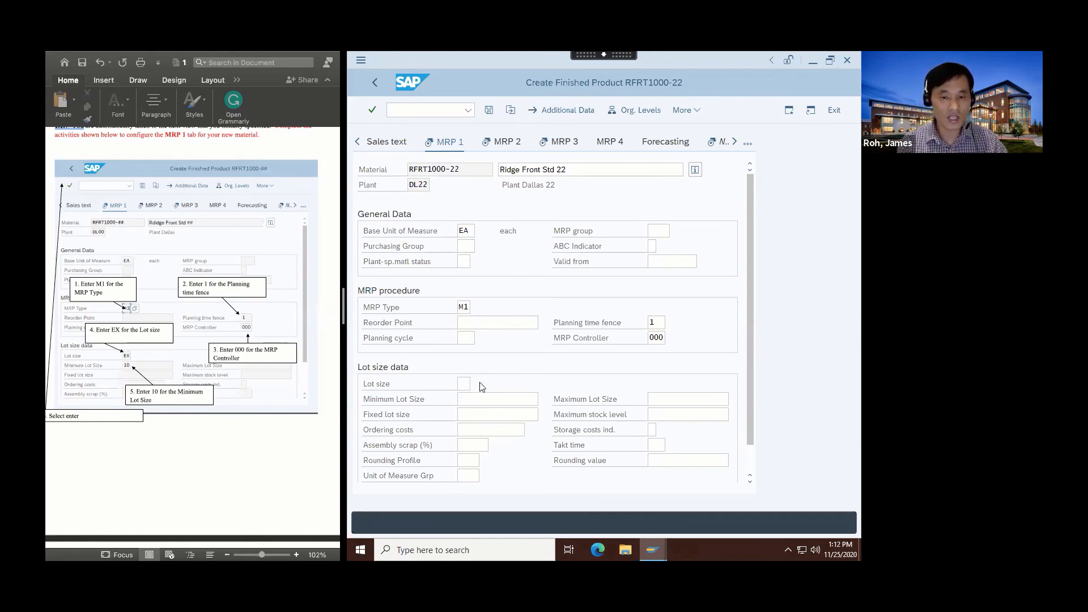
Choose lot size EX, enter minimum lot size 10, and confirm MRP 1 to reach MRP 2.
click(478, 384)
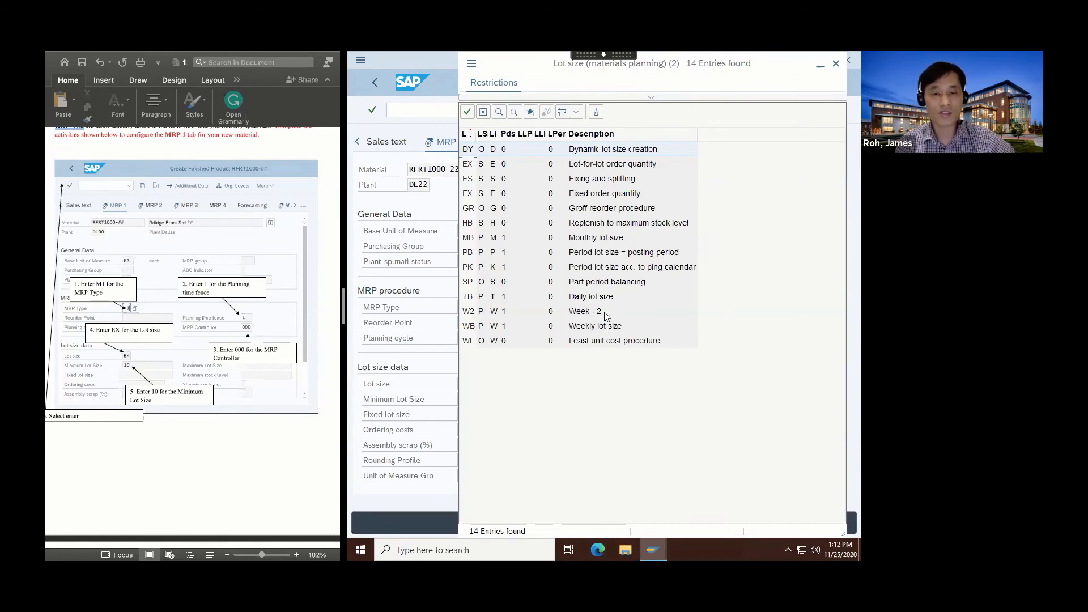
click(469, 166)
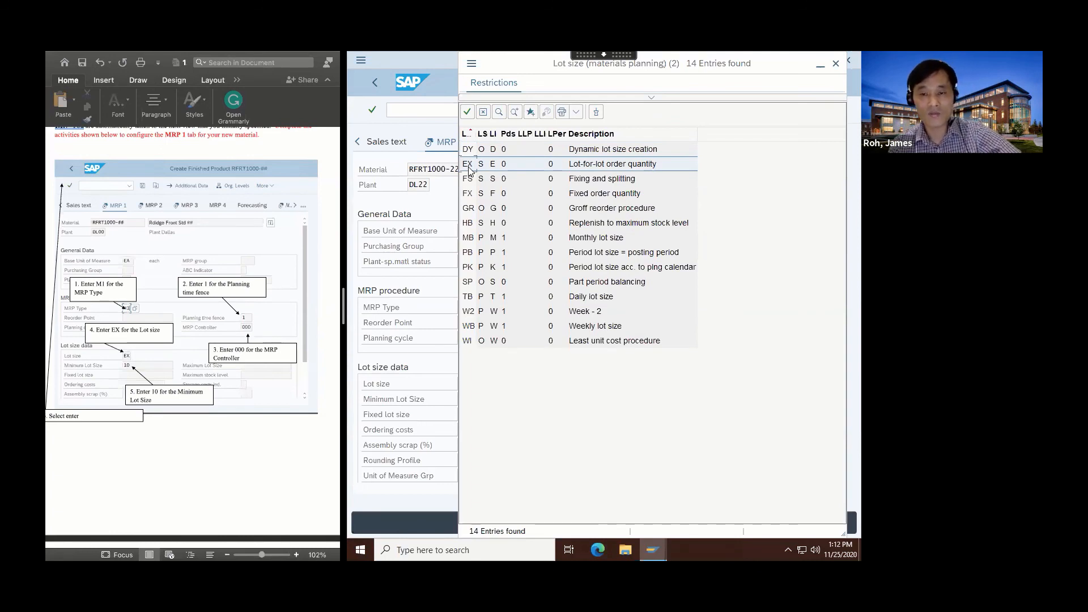
double_click(469, 166)
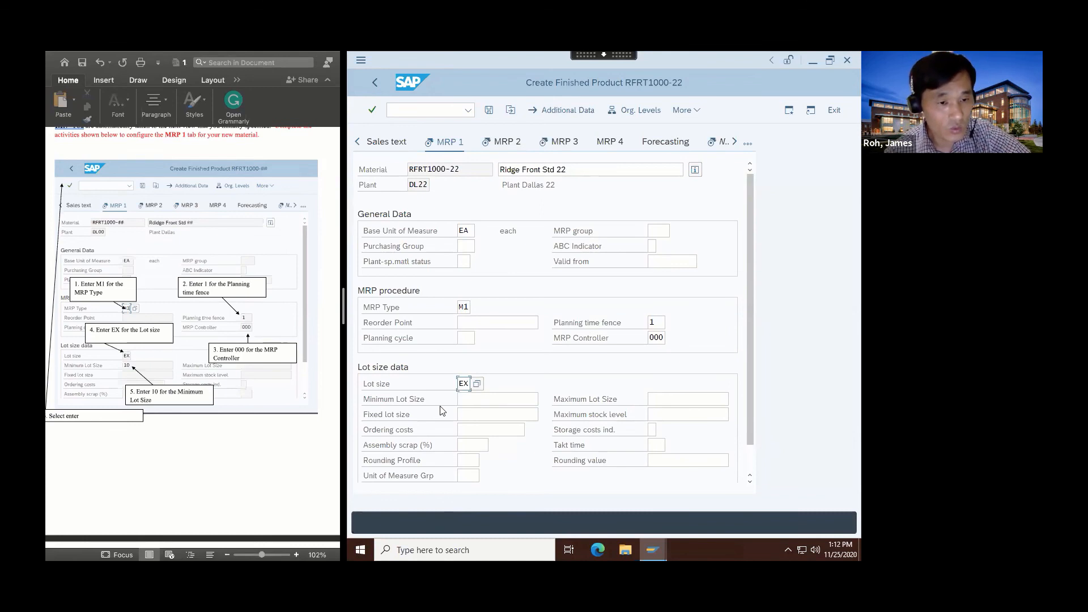
click(472, 402)
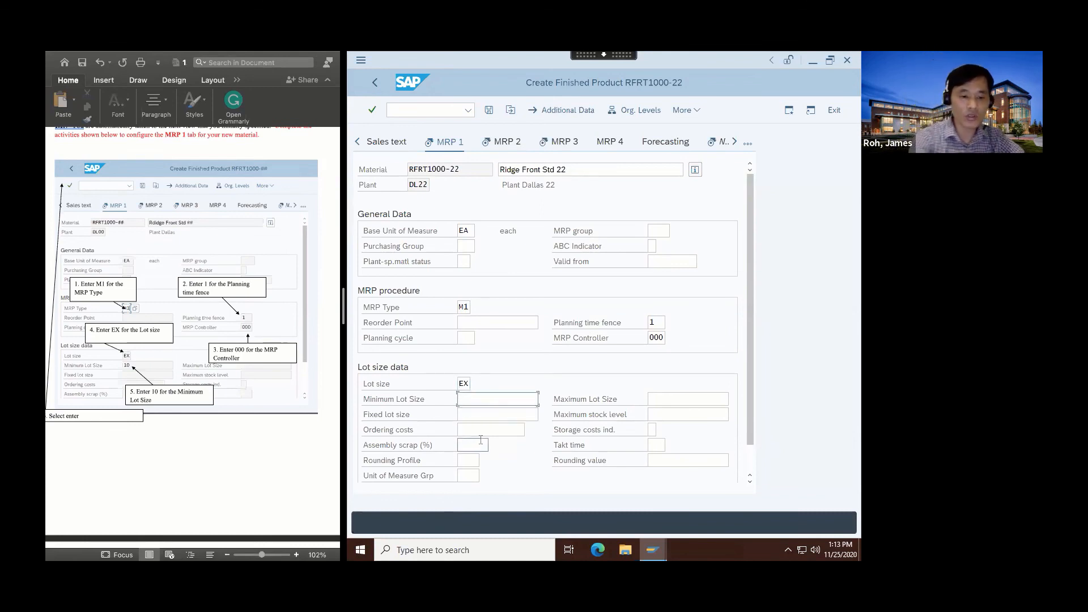
text(10)
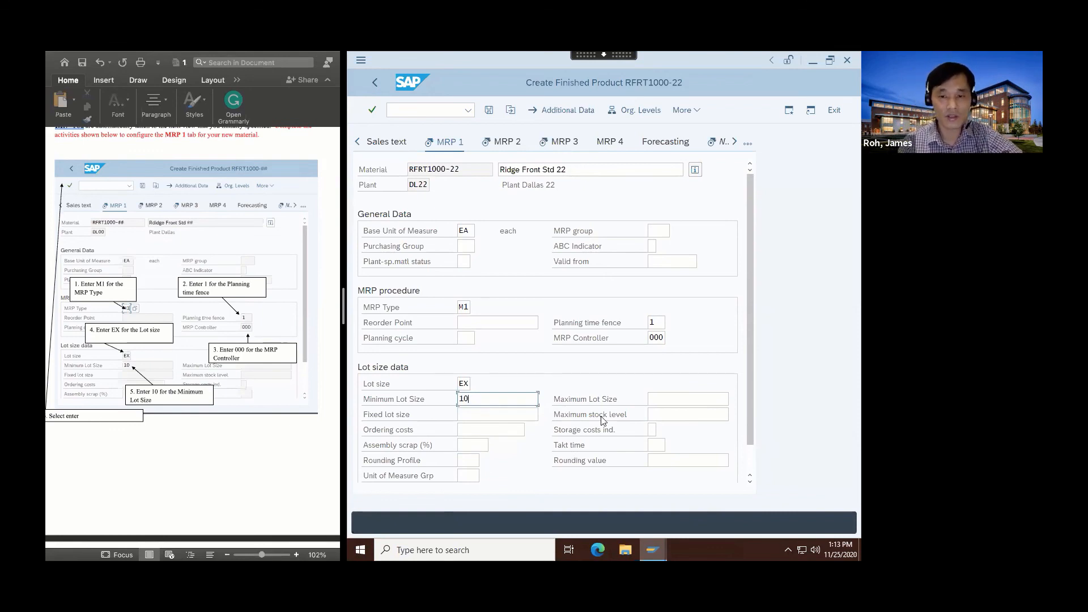
click(373, 110)
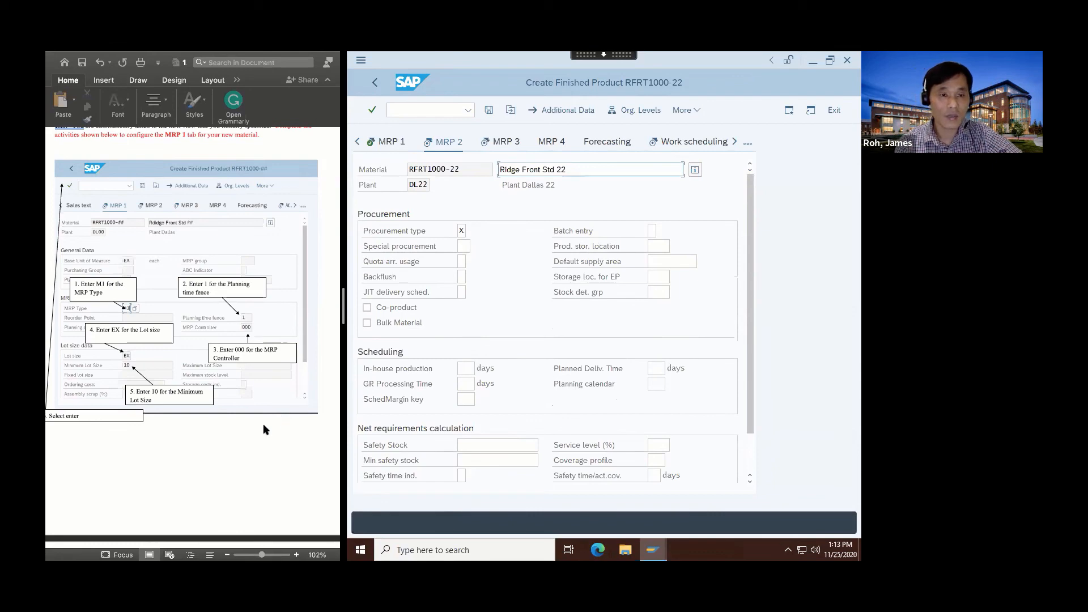
Set the MRP 2 procurement type to X, both procurement types.
scroll(263, 425, down, 2)
scroll(263, 429, down, 8)
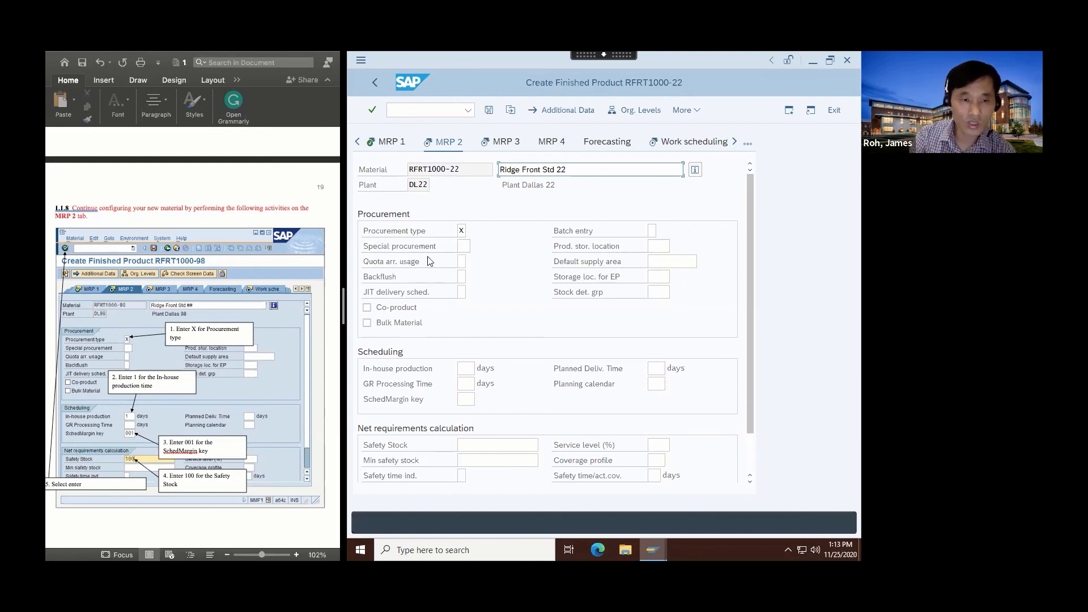
click(461, 230)
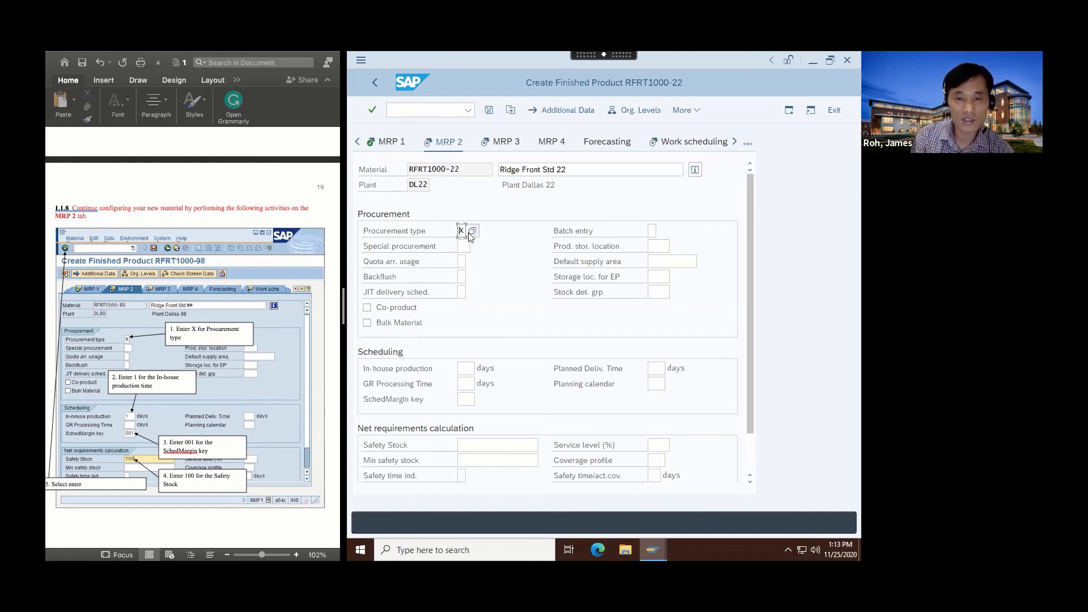
click(471, 231)
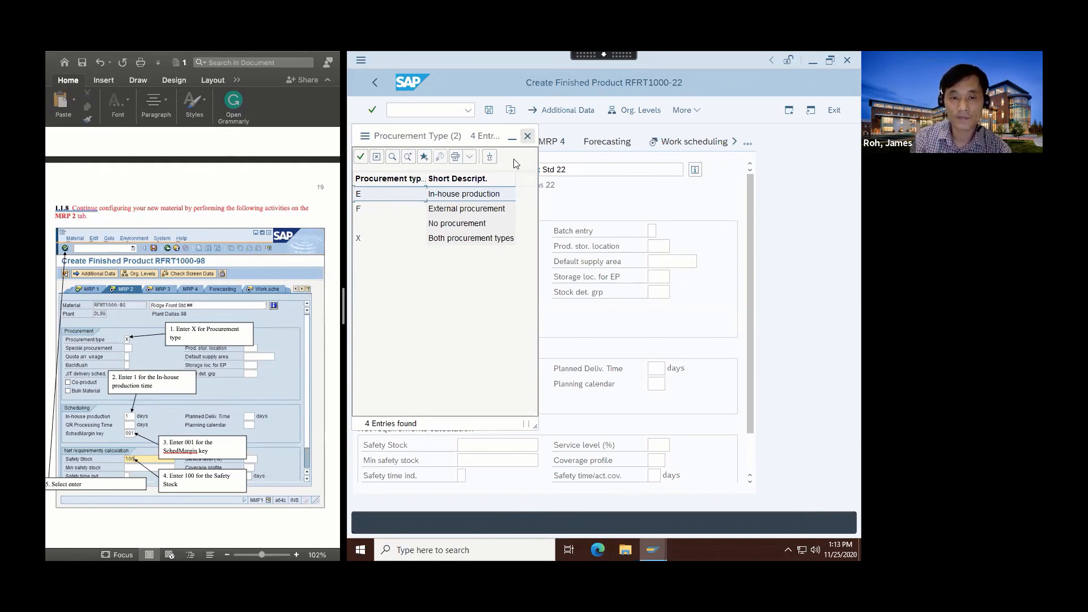
double_click(466, 238)
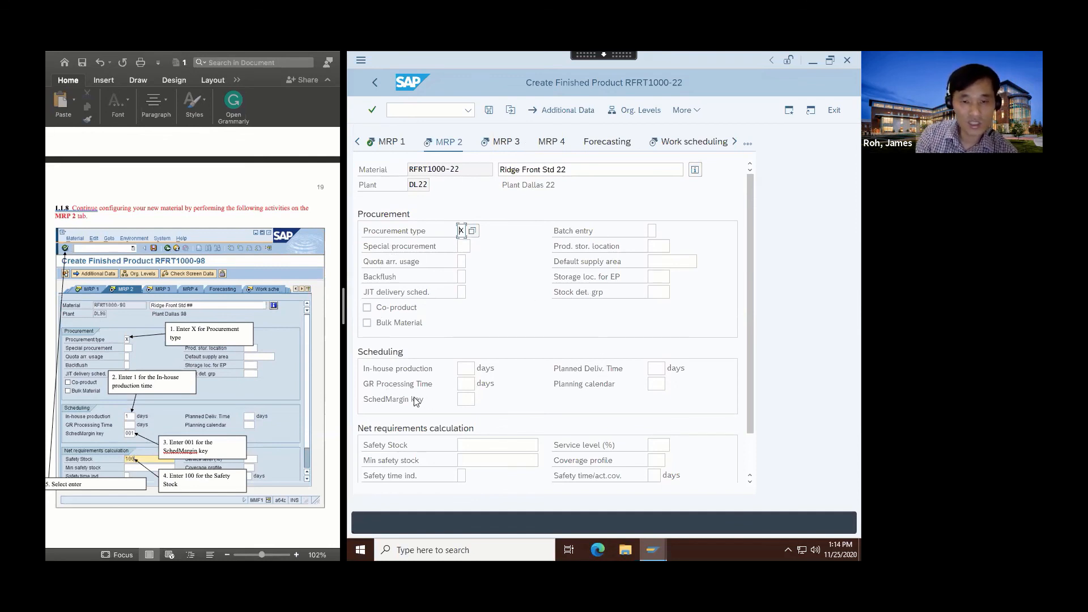
Enter in-house production time 1, scheduling margin key 001 and safety stock 100.
click(467, 368)
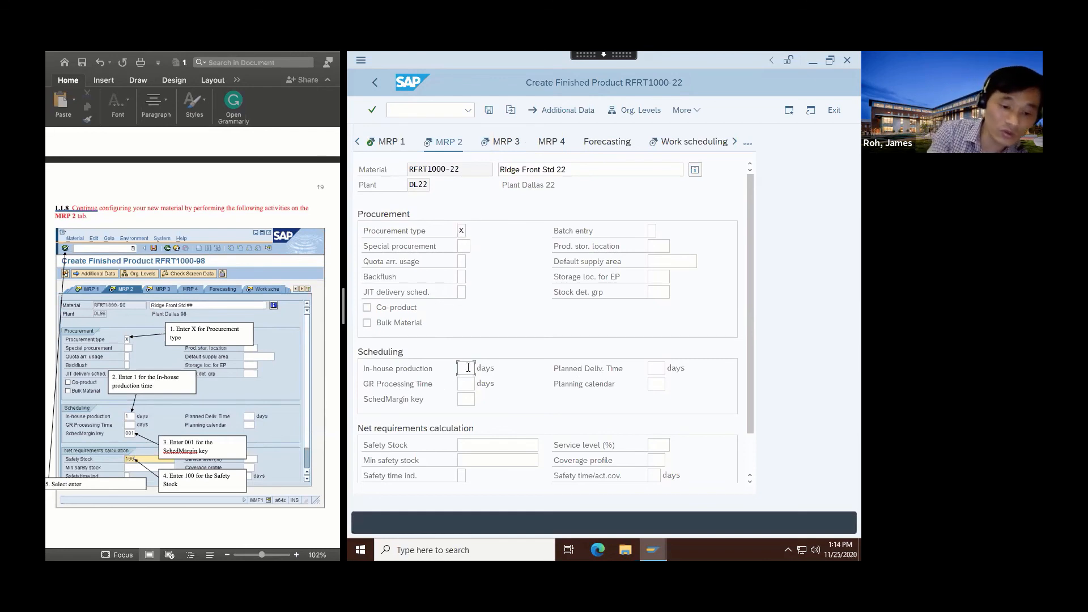
text(1)
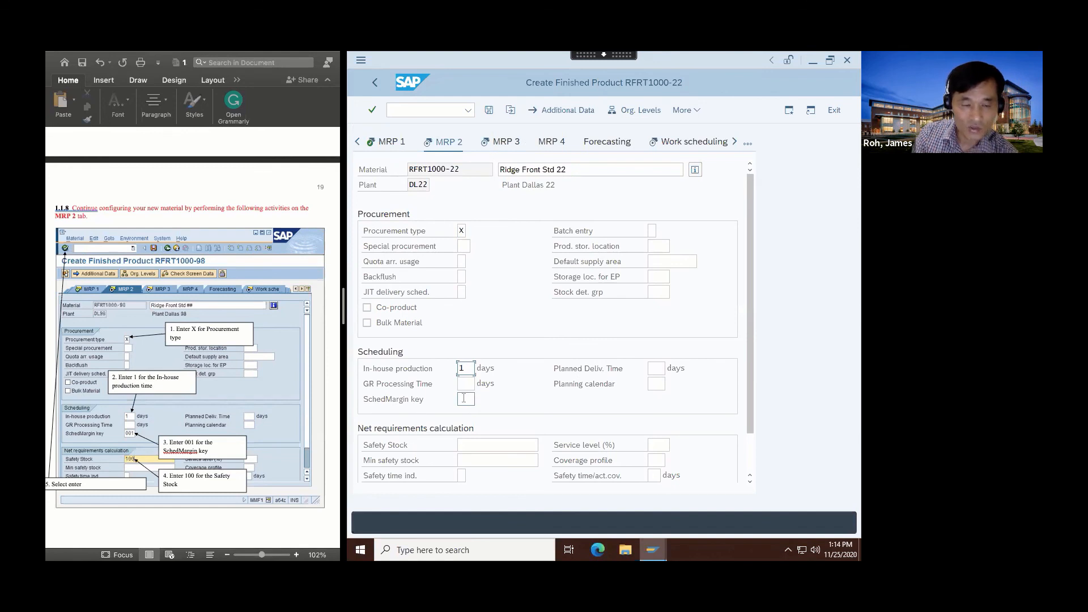
click(464, 399)
click(481, 403)
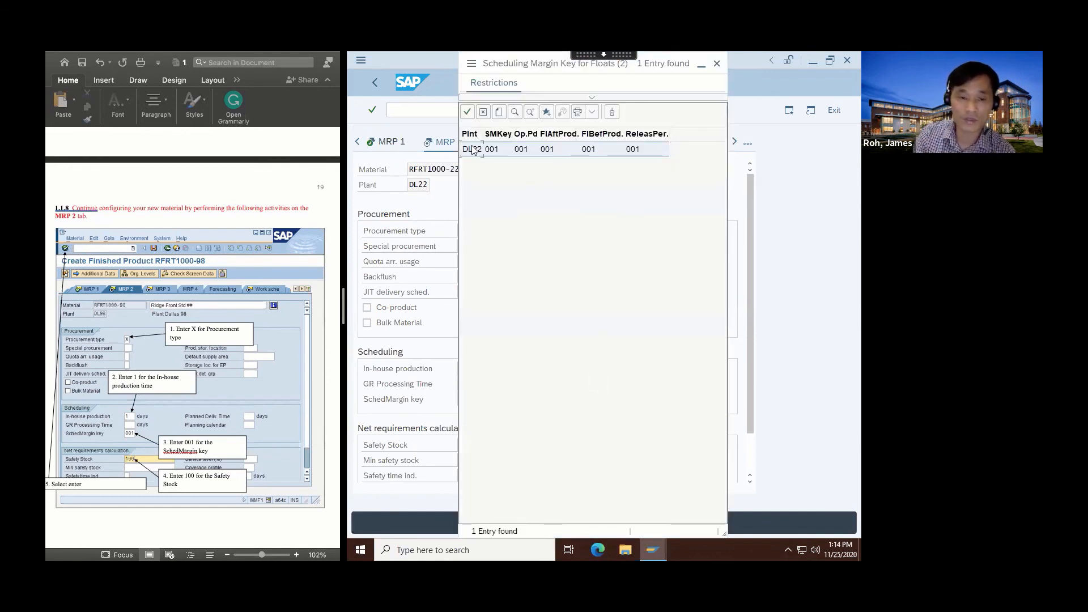
double_click(472, 149)
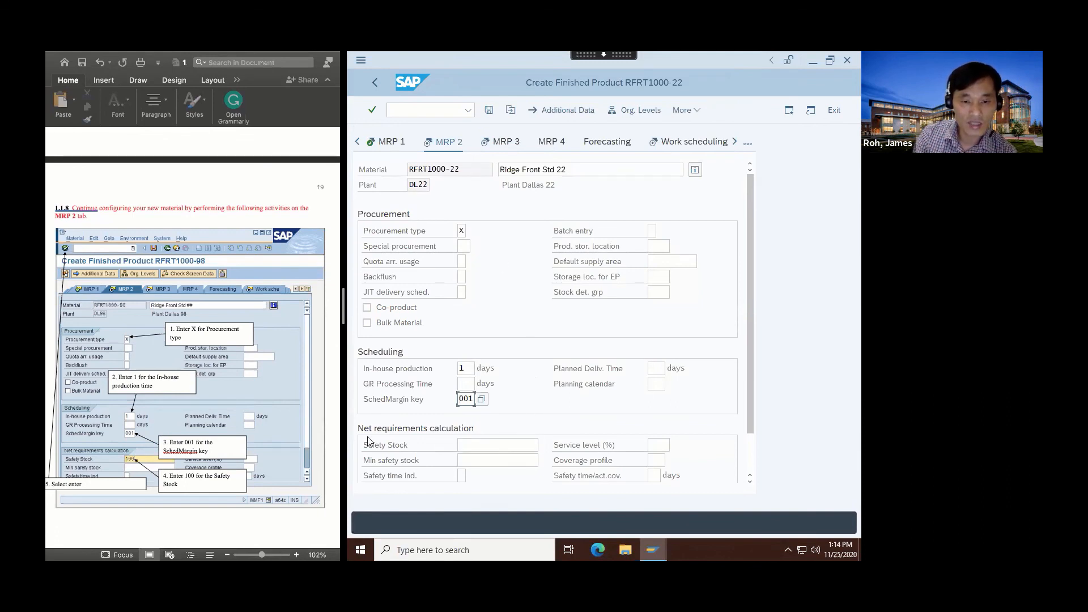
click(466, 445)
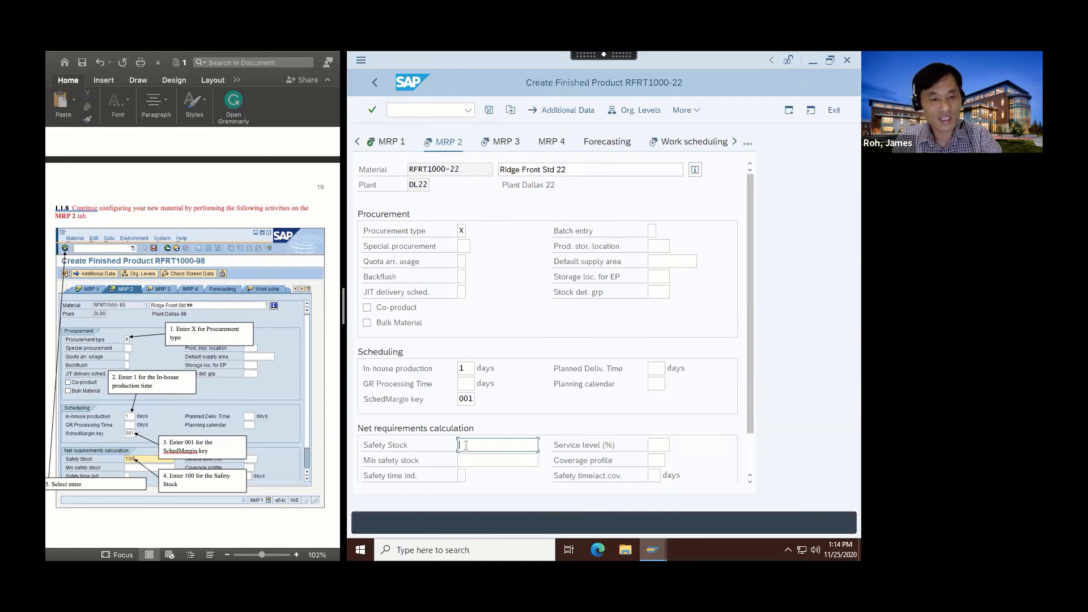
text(100)
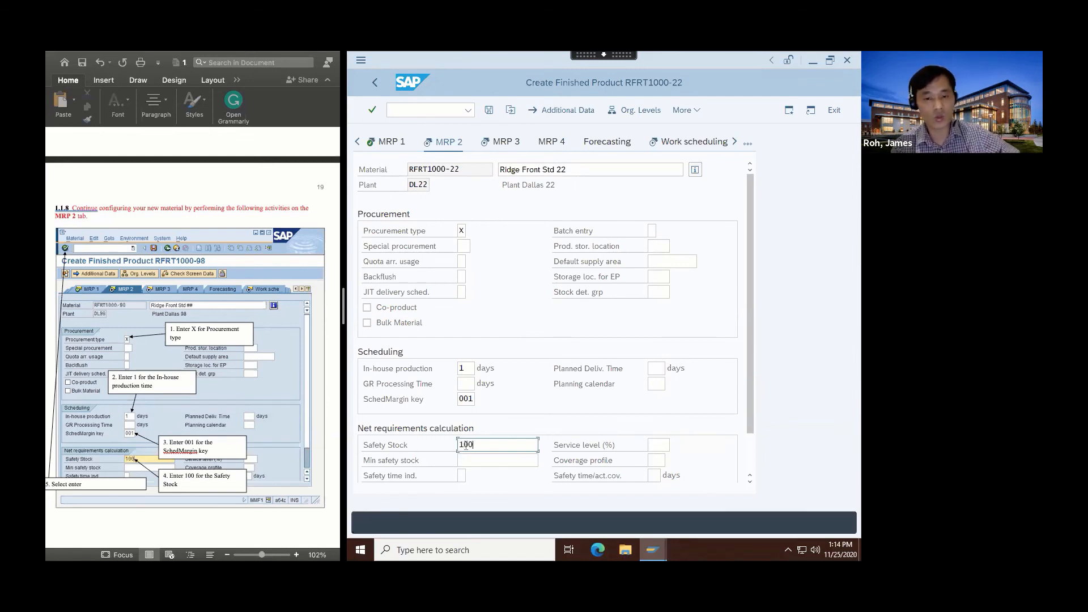
Confirm the MRP 2 data and move to the MRP 3 view.
click(370, 108)
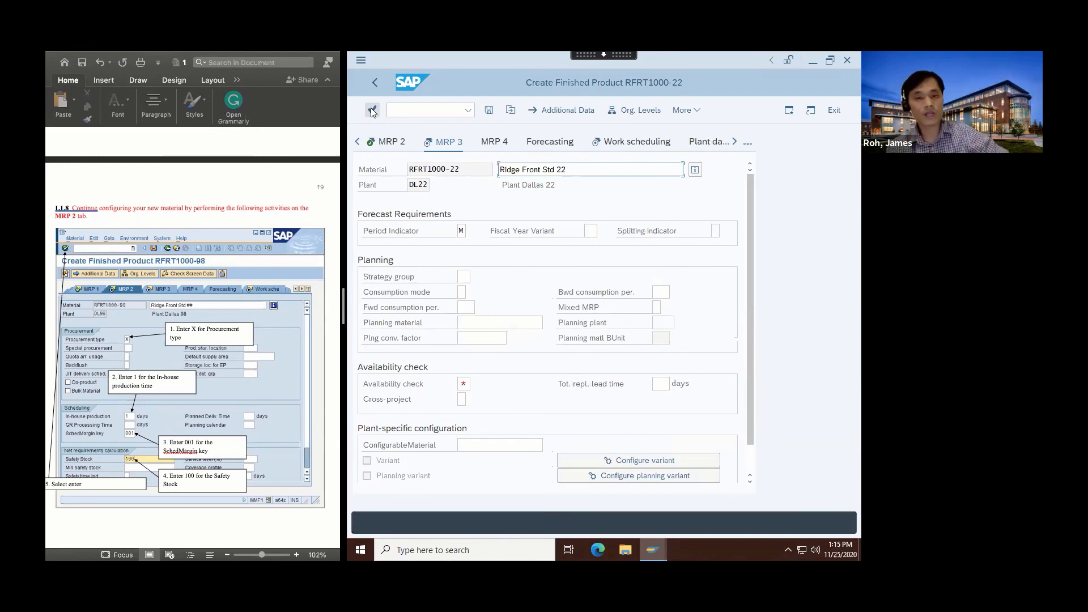
scroll(141, 254, down, 10)
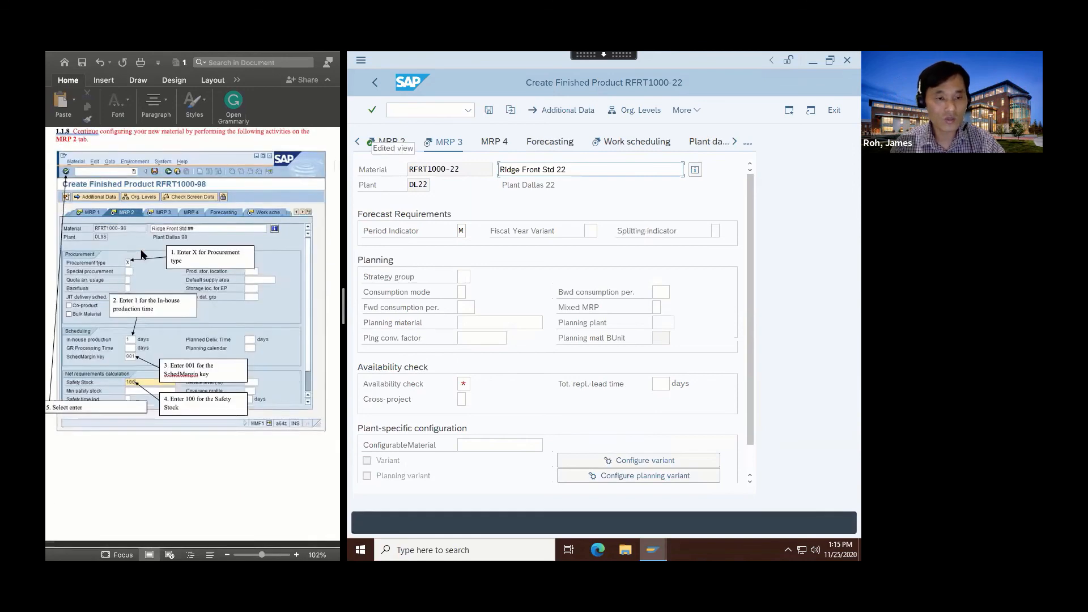
scroll(141, 254, down, 3)
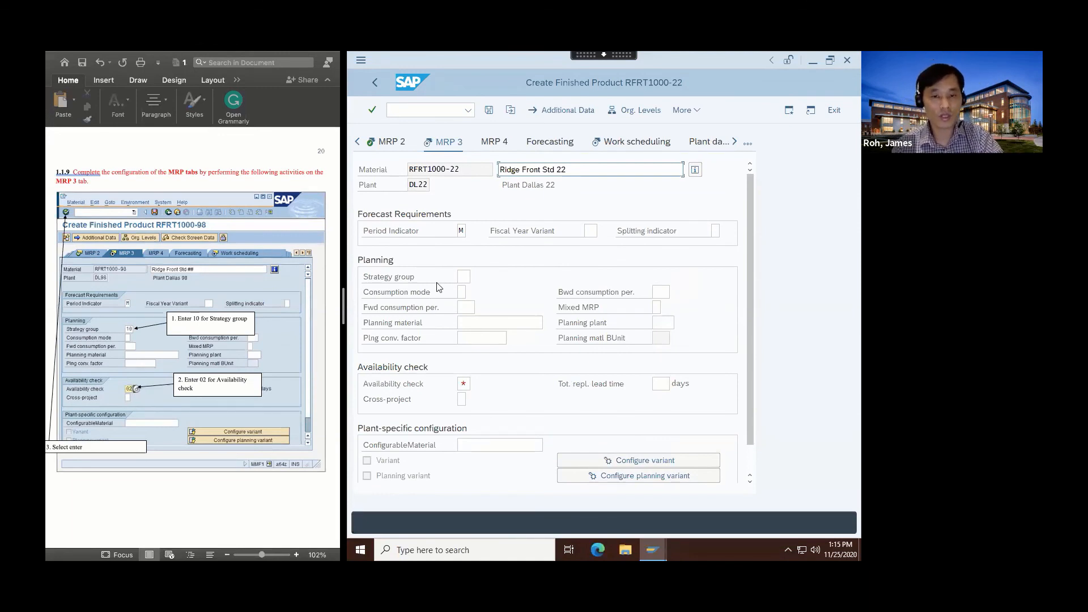
click(463, 277)
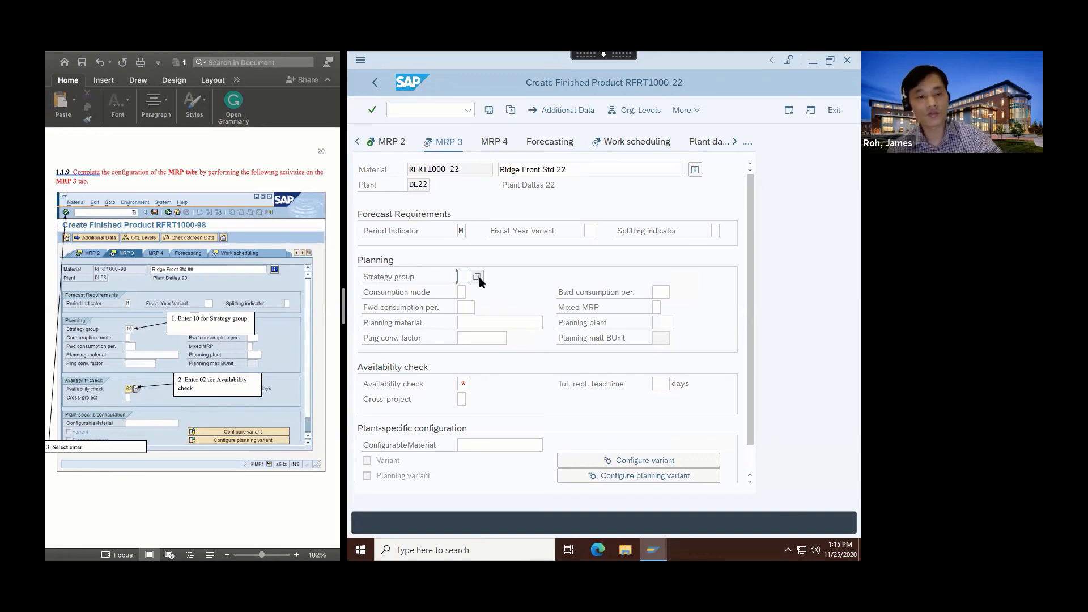
Set strategy group 10 (make-to-stock production) on MRP 3.
click(478, 276)
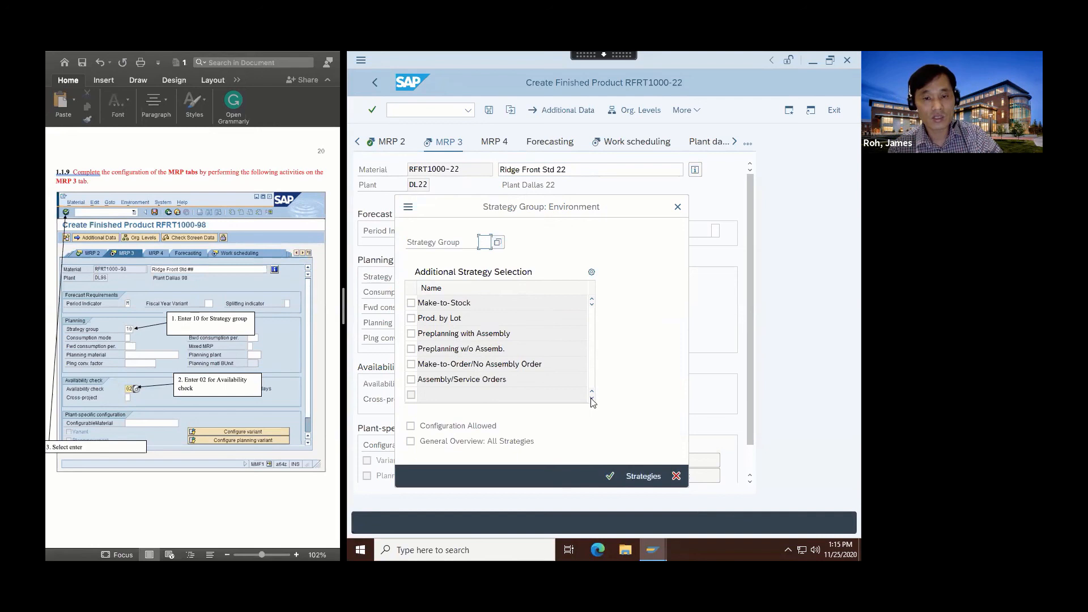
click(498, 242)
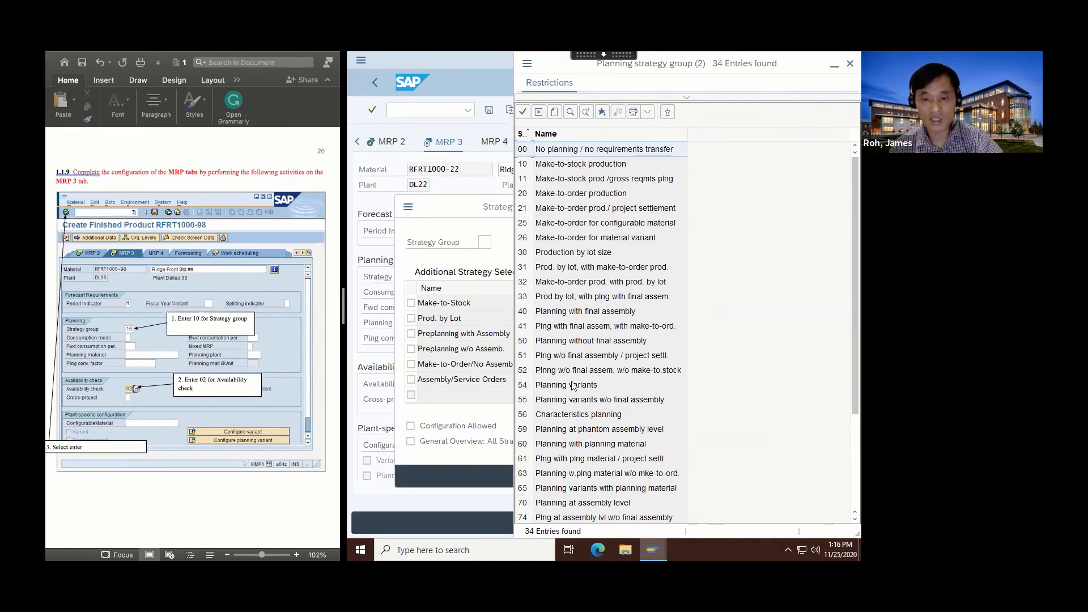
double_click(526, 167)
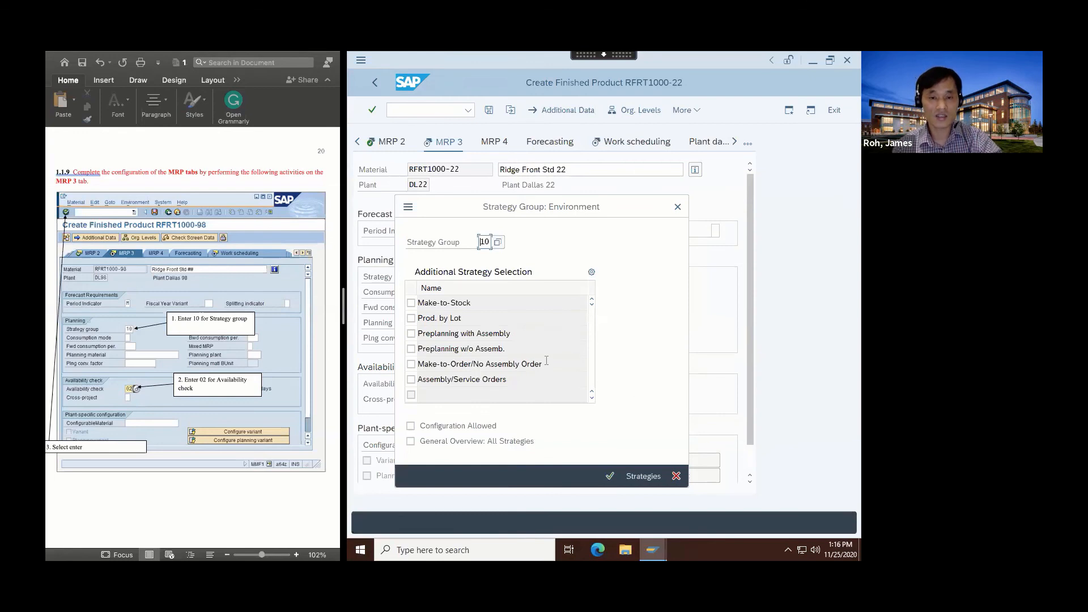
click(610, 476)
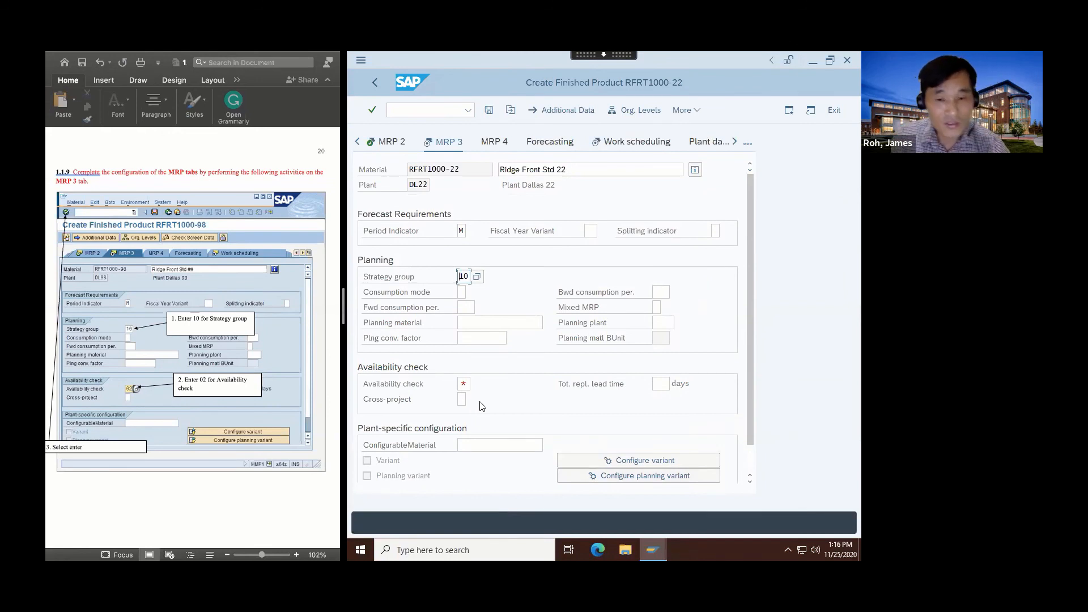
Set availability check 02 (individual requirements) and confirm MRP 3 to reach work scheduling.
click(461, 384)
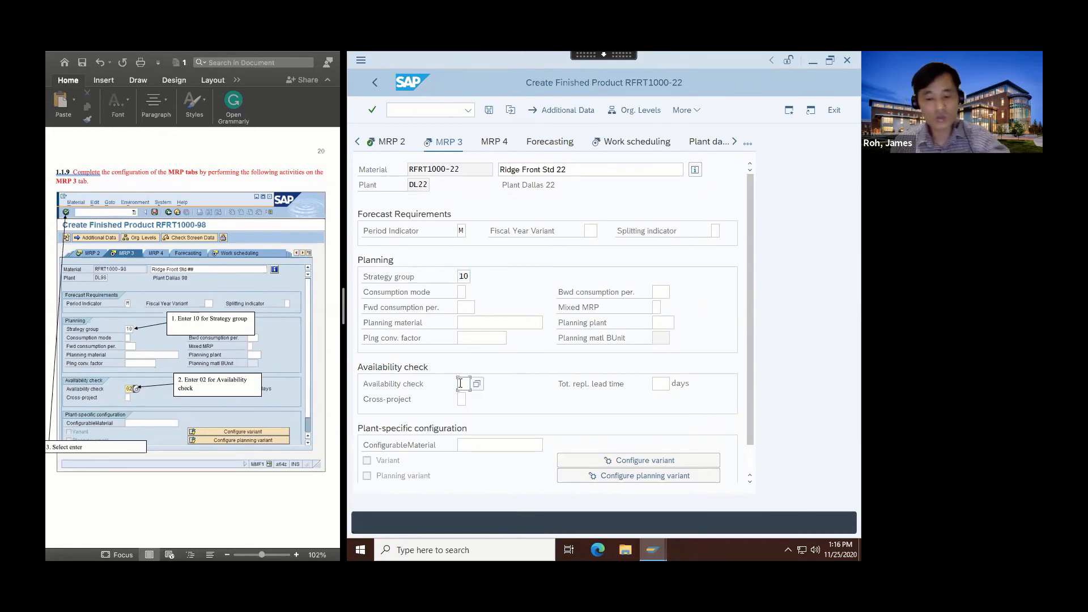
text(02)
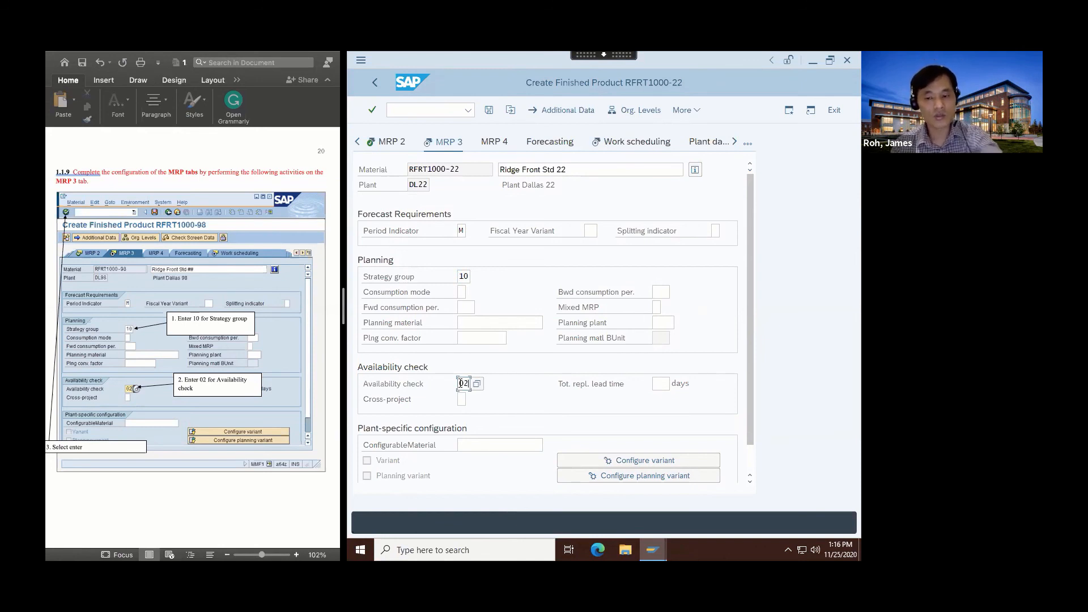
key(BackSpace)
key(BackSpace)
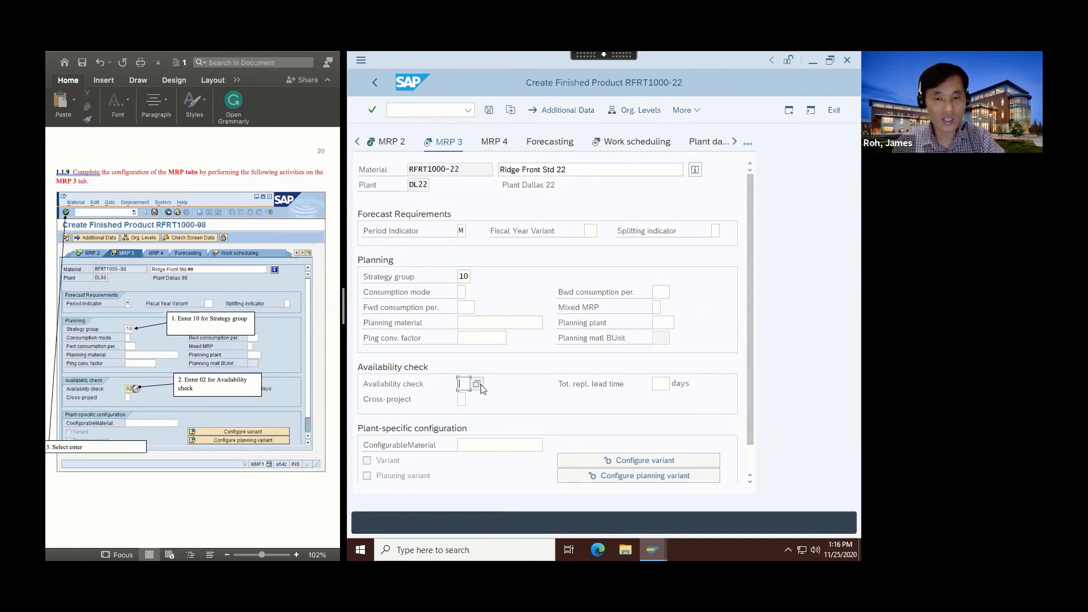
click(478, 384)
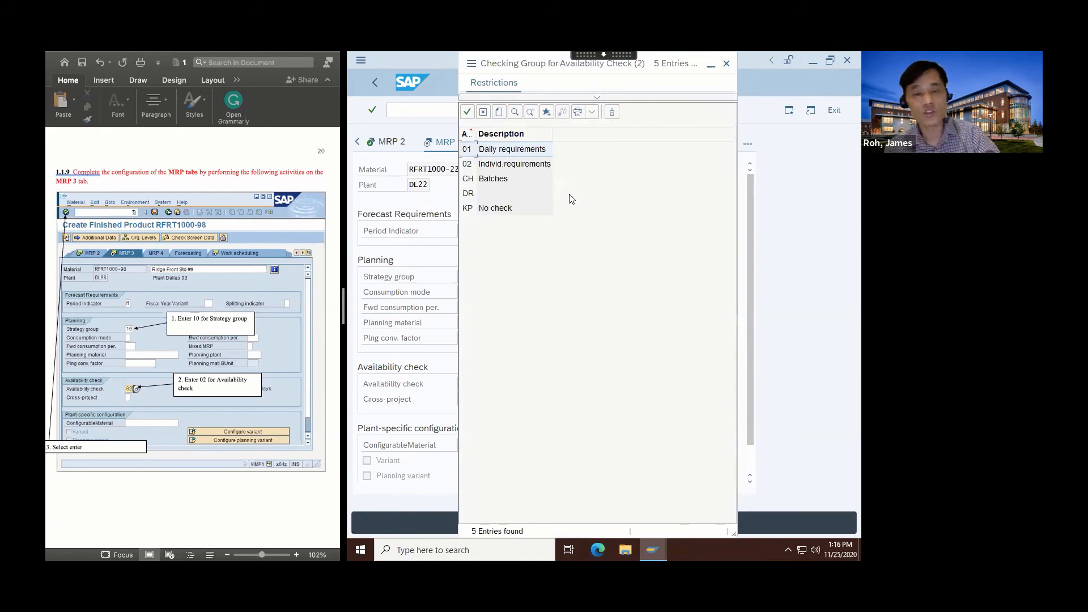
double_click(503, 166)
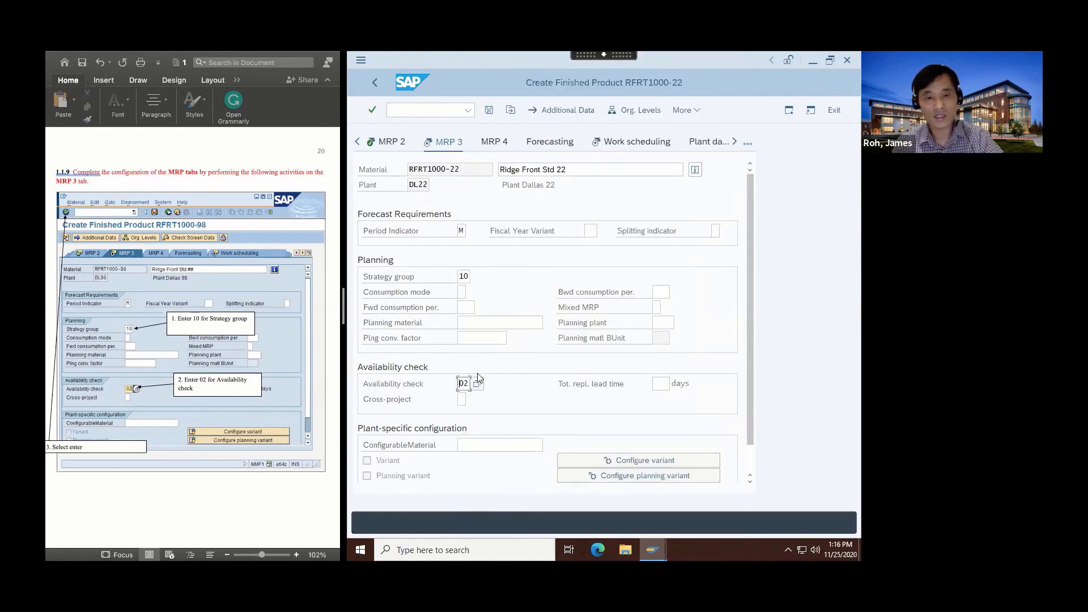
click(373, 112)
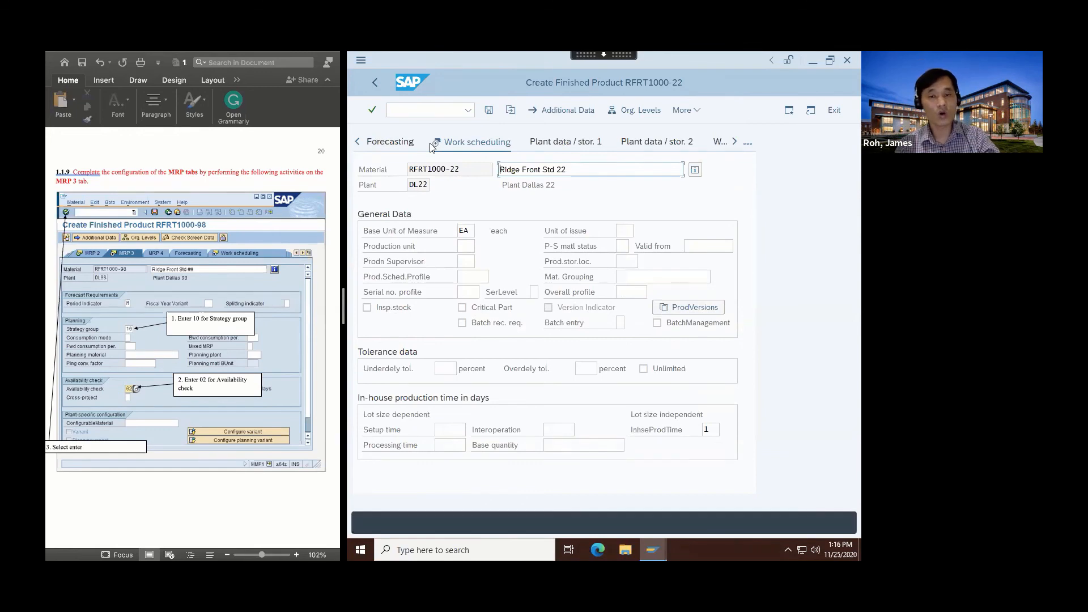
Set the production supervisor to 000 for plant DL22.
scroll(207, 475, down, 10)
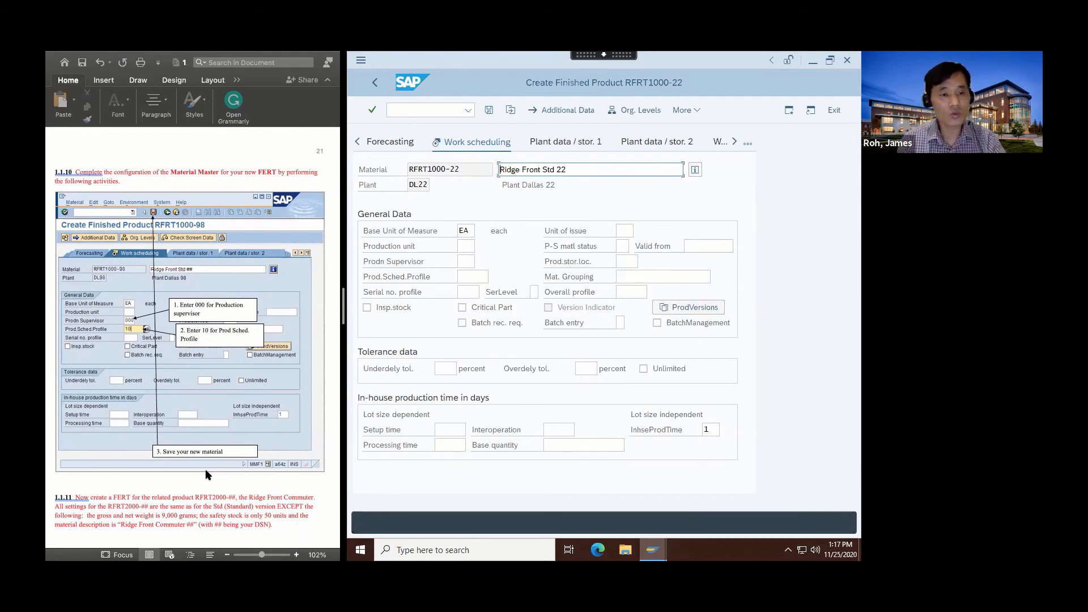
click(464, 261)
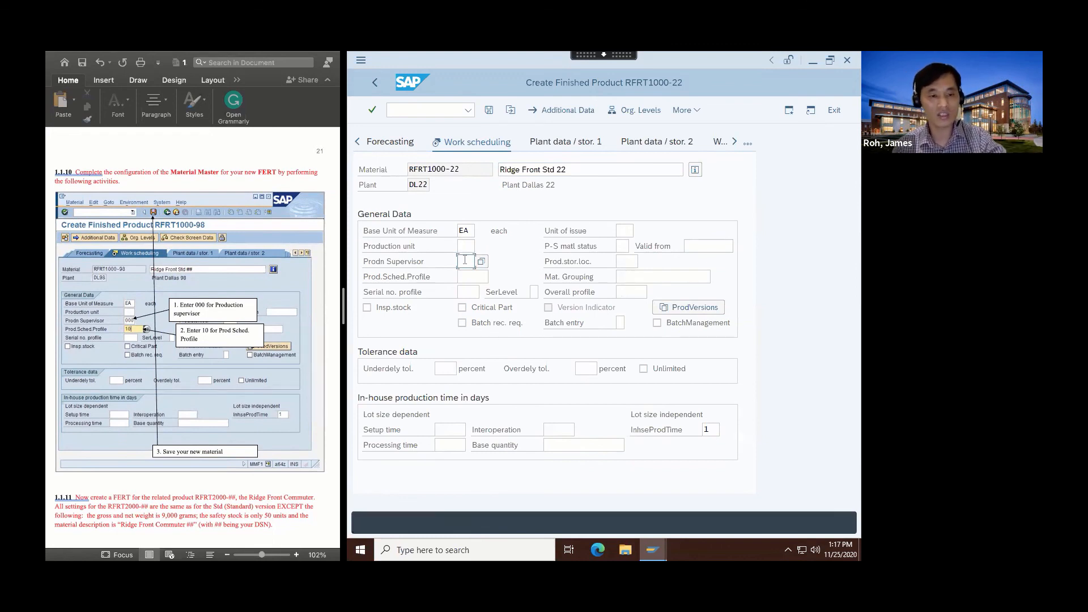
click(465, 260)
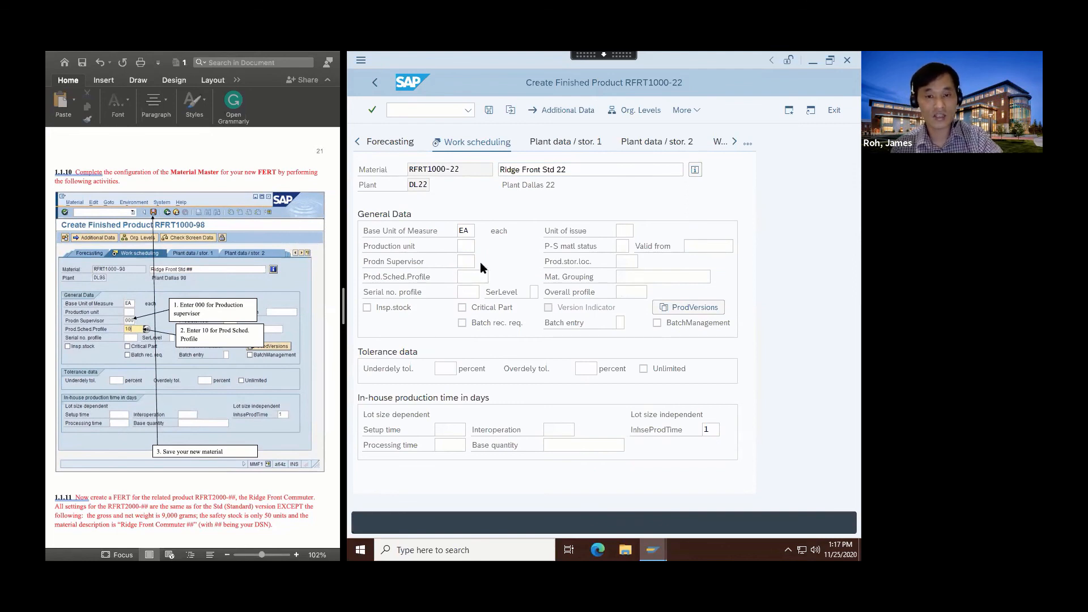
key(F4)
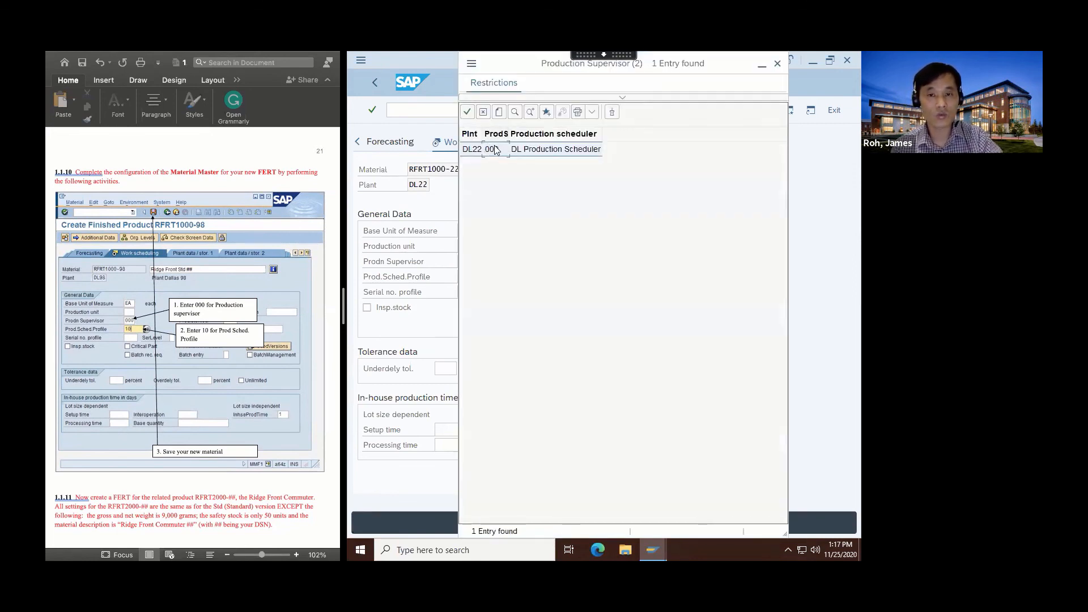
double_click(494, 149)
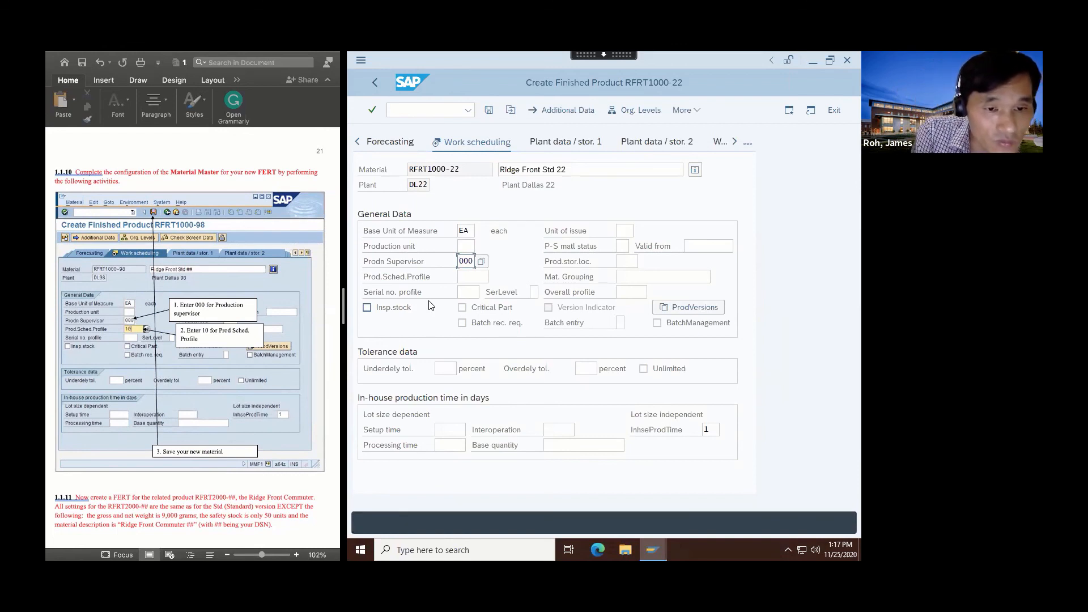
Set the production scheduling profile to 10, Release & Schedule.
click(473, 277)
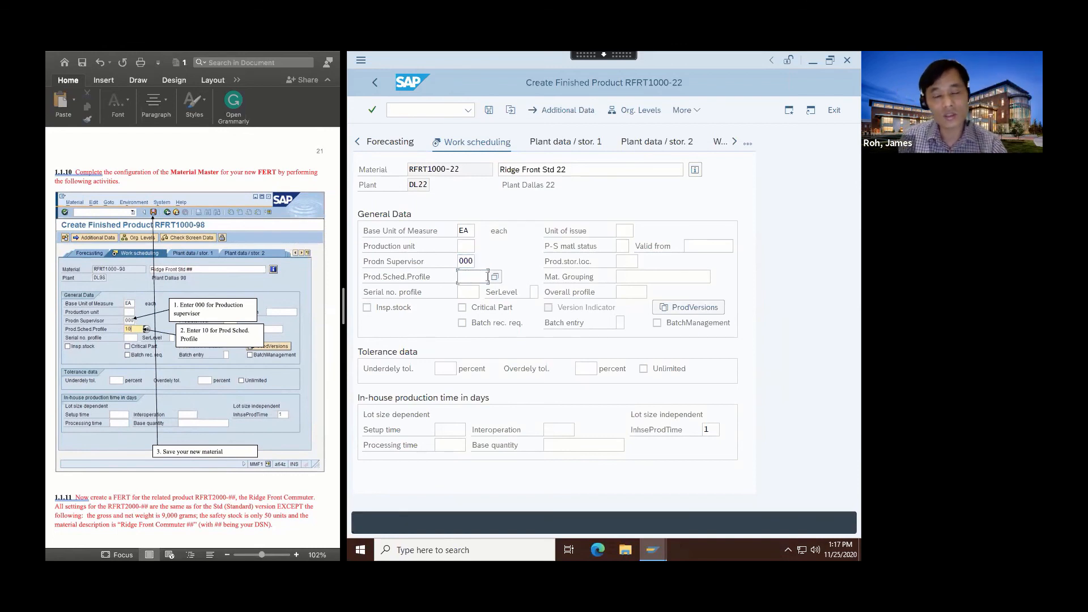
click(496, 278)
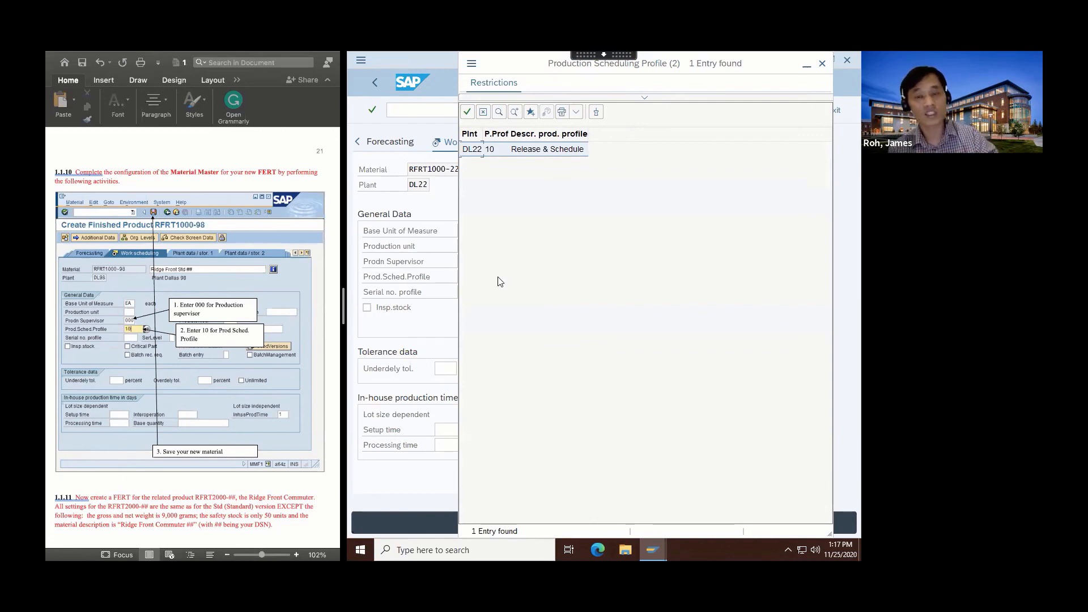
double_click(504, 150)
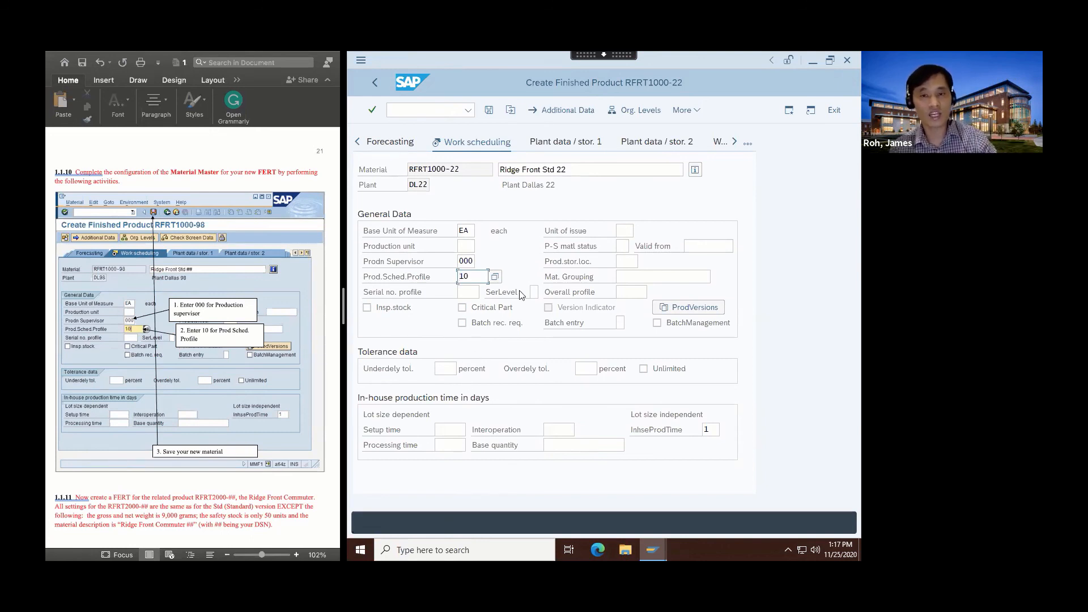
Save finished product RFRT1000-22 and exit back to SAP Easy Access.
click(488, 111)
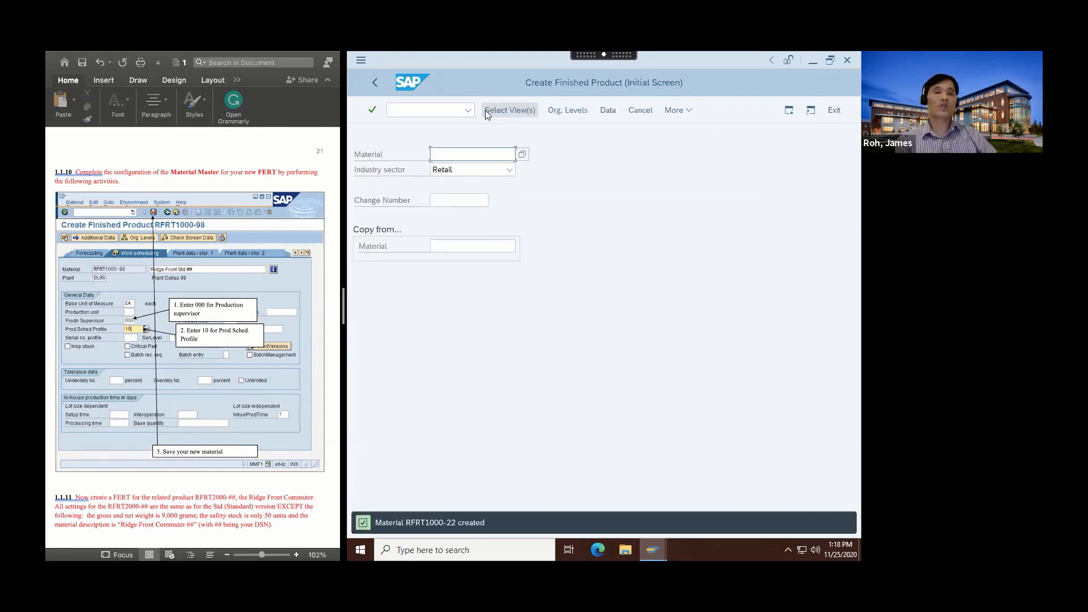
scroll(173, 439, down, 3)
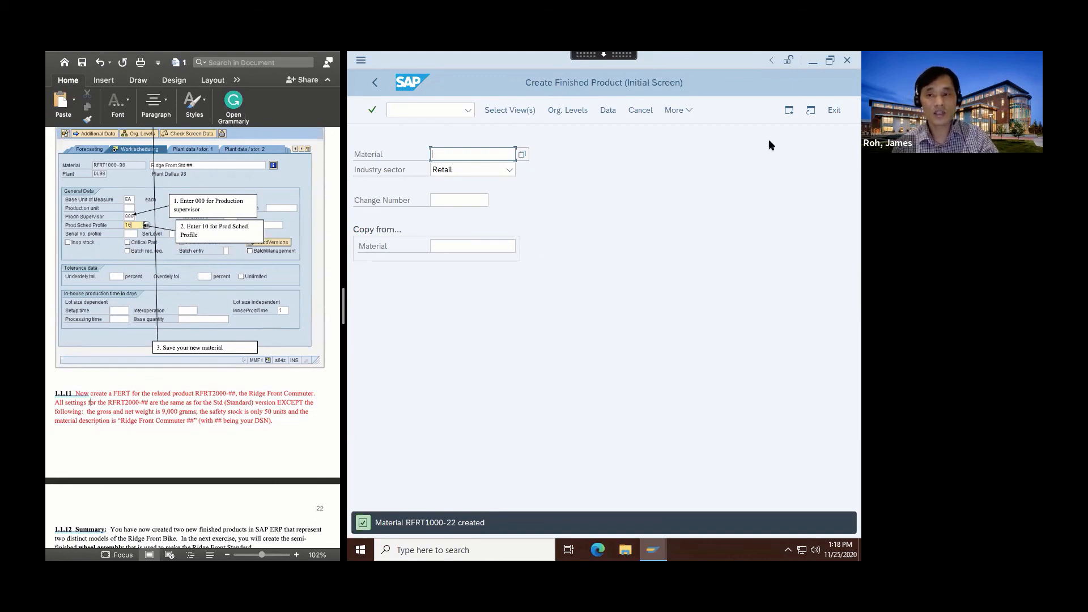
click(830, 111)
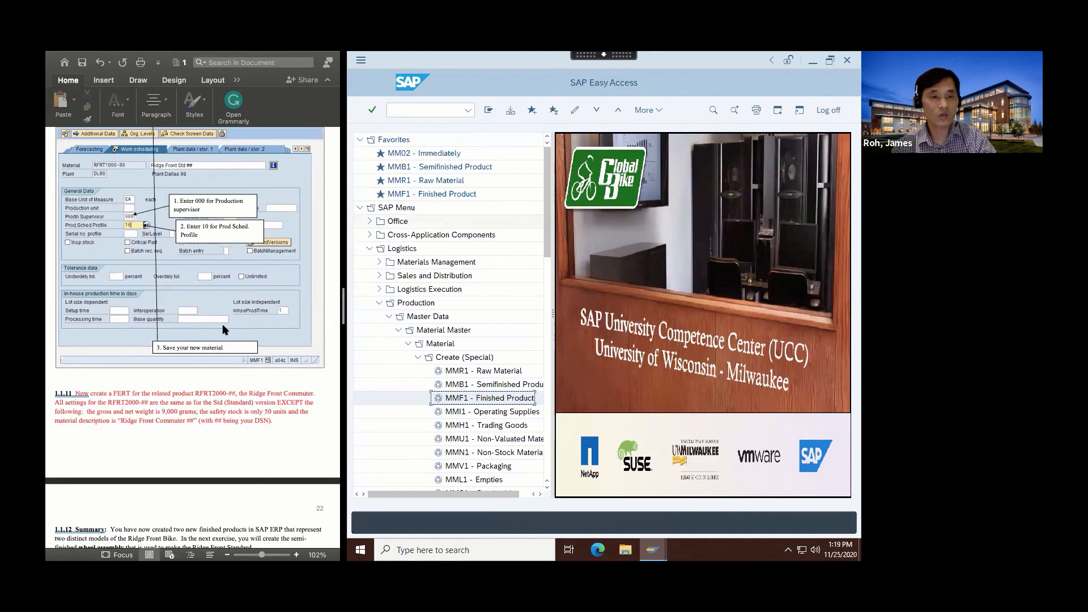
Launch the MMF1 Finished Product favorite to get a new Create Finished Product screen.
scroll(222, 311, up, 20)
scroll(222, 330, up, 20)
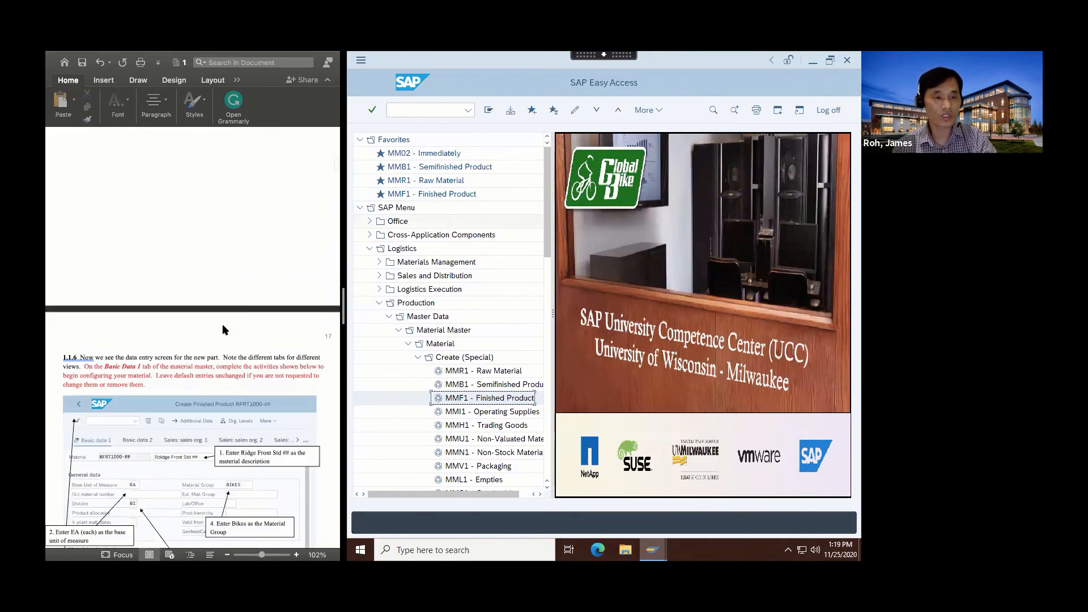
scroll(223, 330, up, 20)
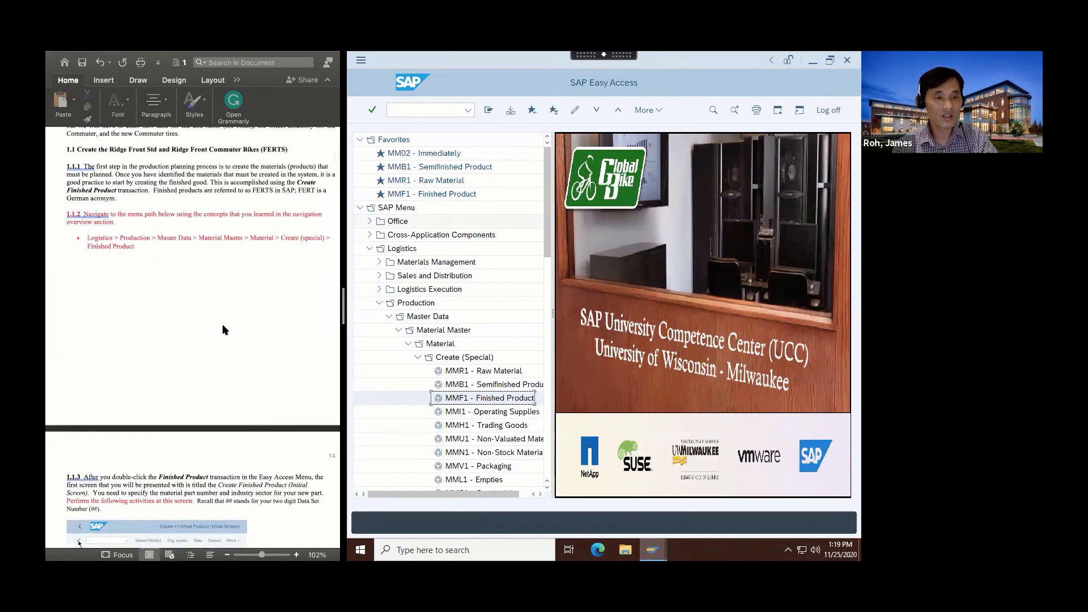
scroll(223, 330, down, 3)
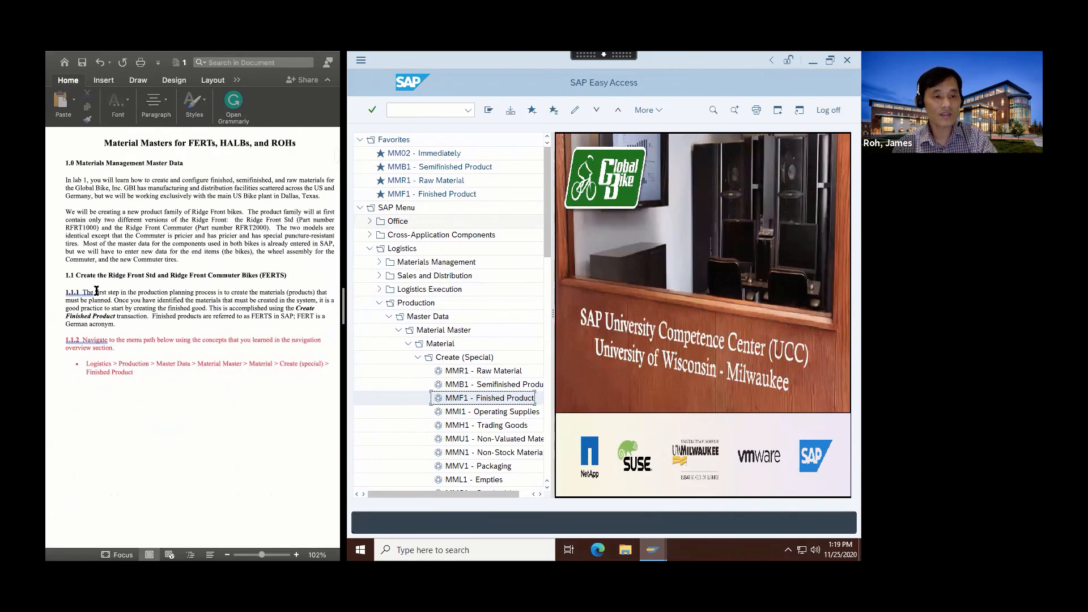
drag(77, 278, 211, 369)
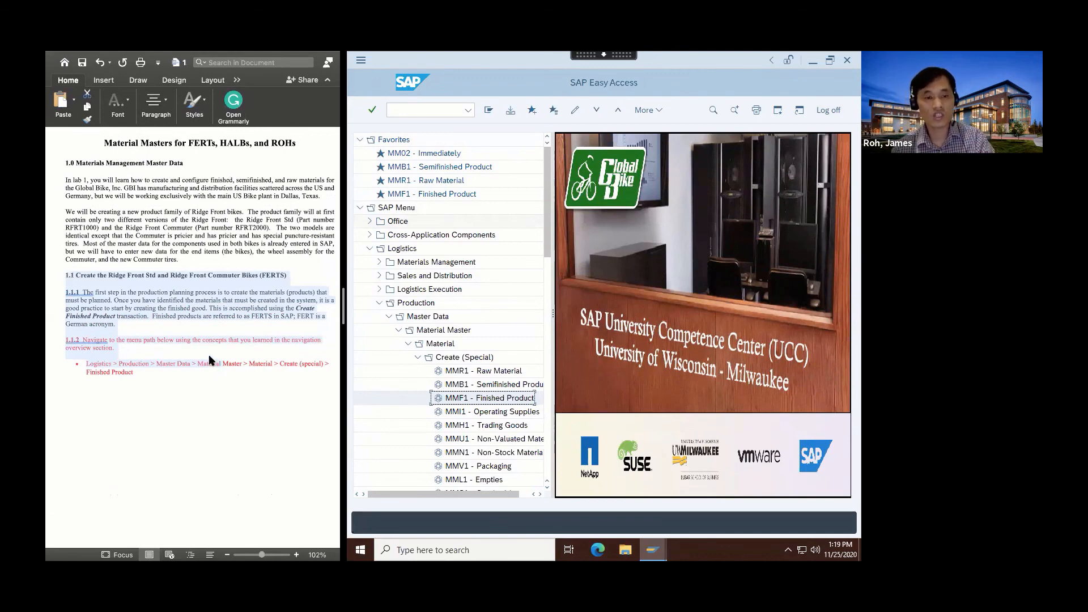
click(209, 356)
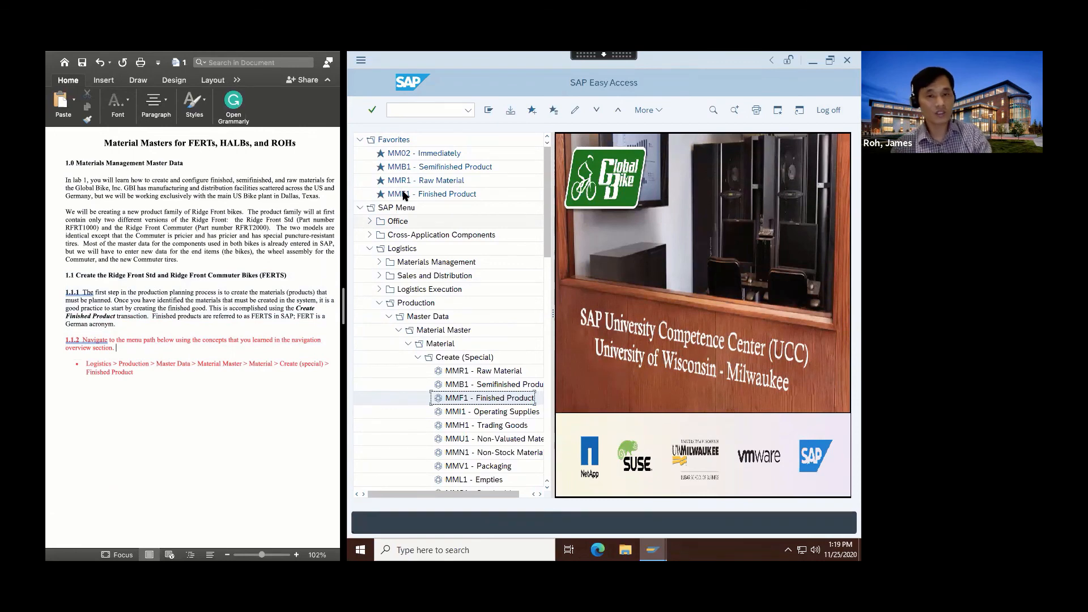
double_click(442, 196)
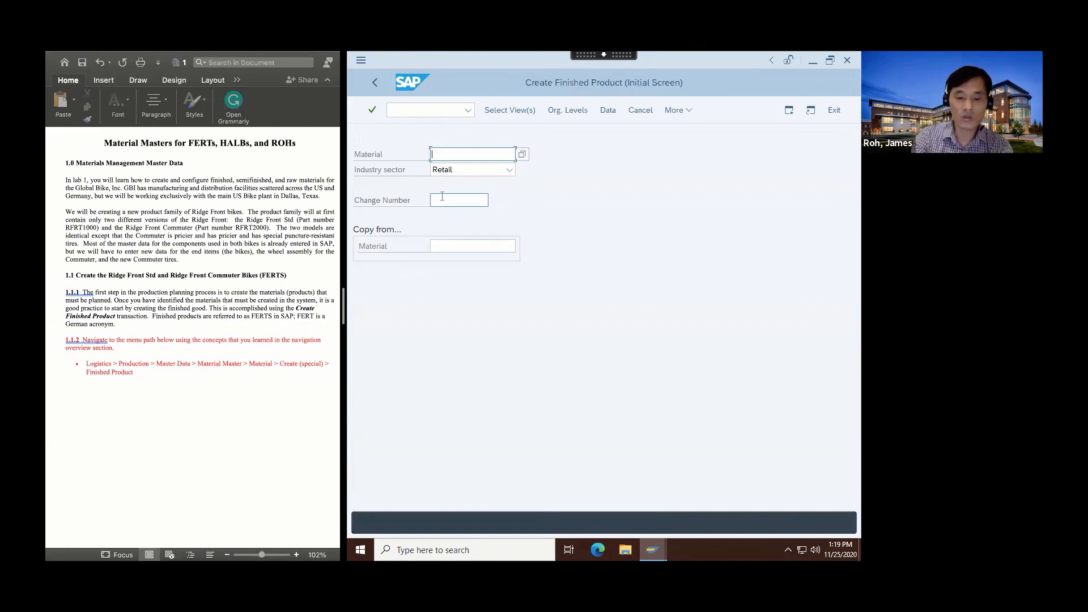
Enter material RFRT2000-22 in industry sector Retail and continue to view selection.
text(RFRT)
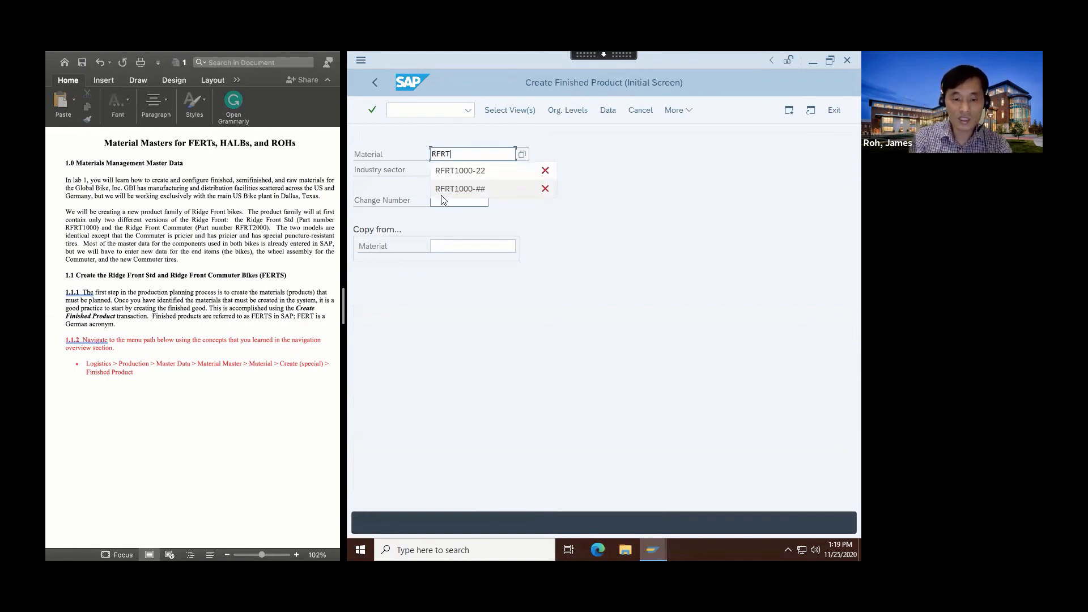
text(2000-)
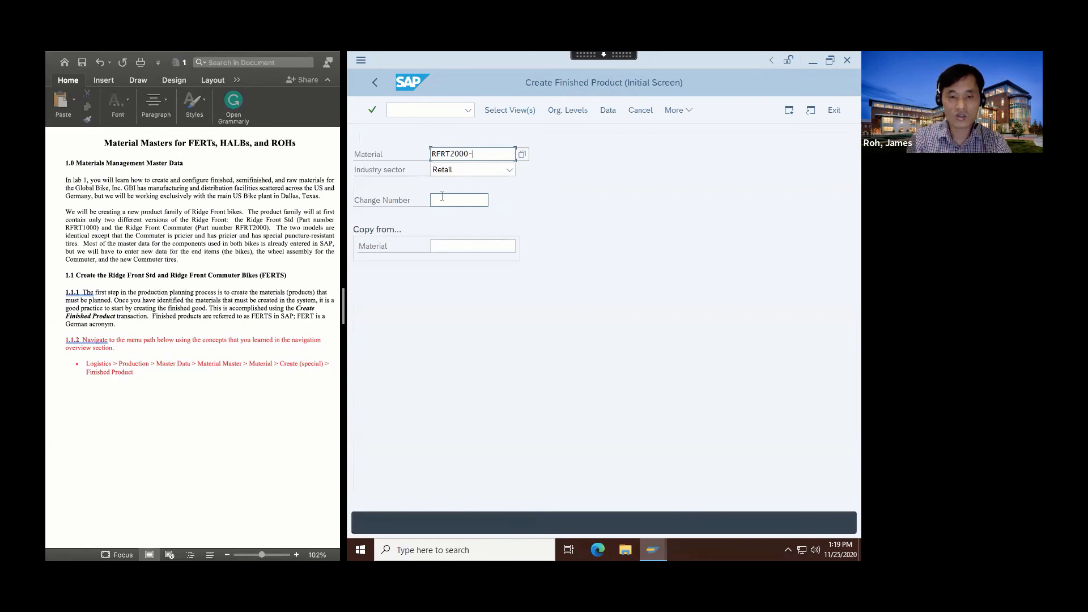
text(22)
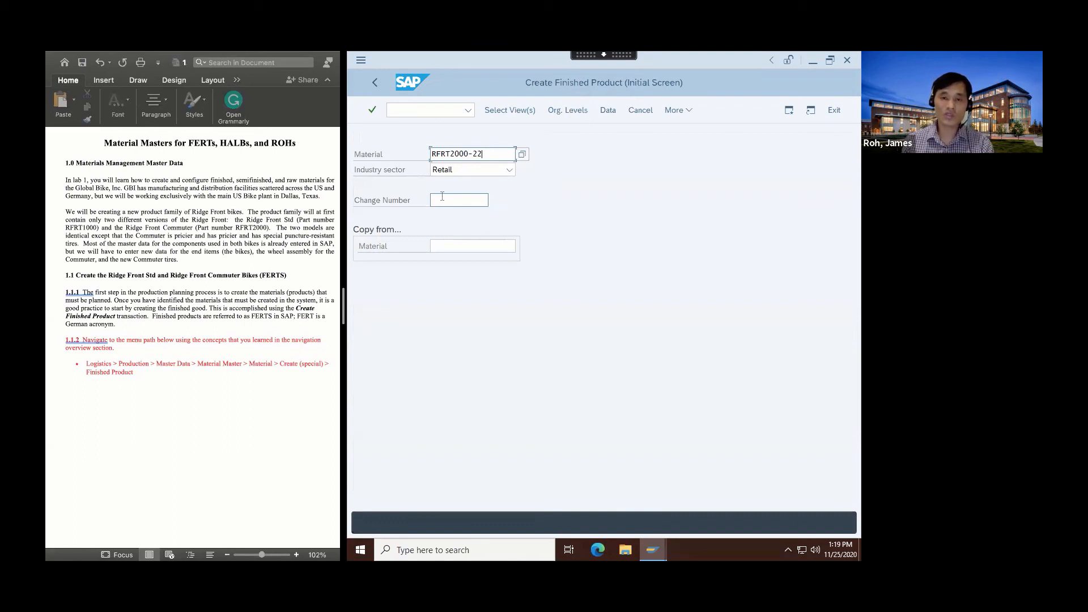
click(371, 111)
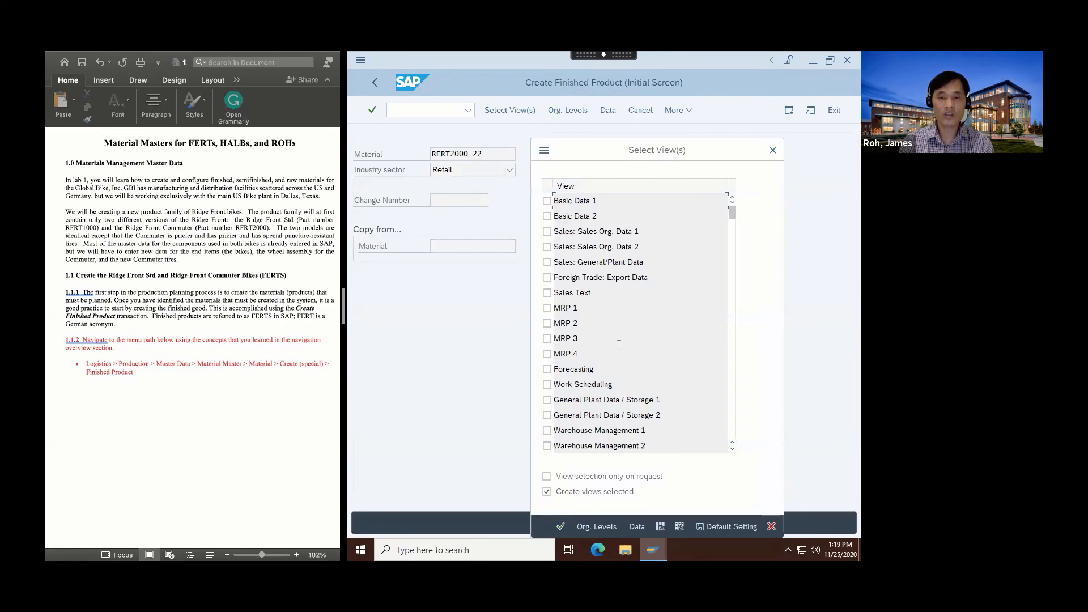
Tick Basic Data 1, MRP 1, MRP 2, MRP 3 and Work Scheduling, then confirm the view selection.
scroll(175, 317, down, 10)
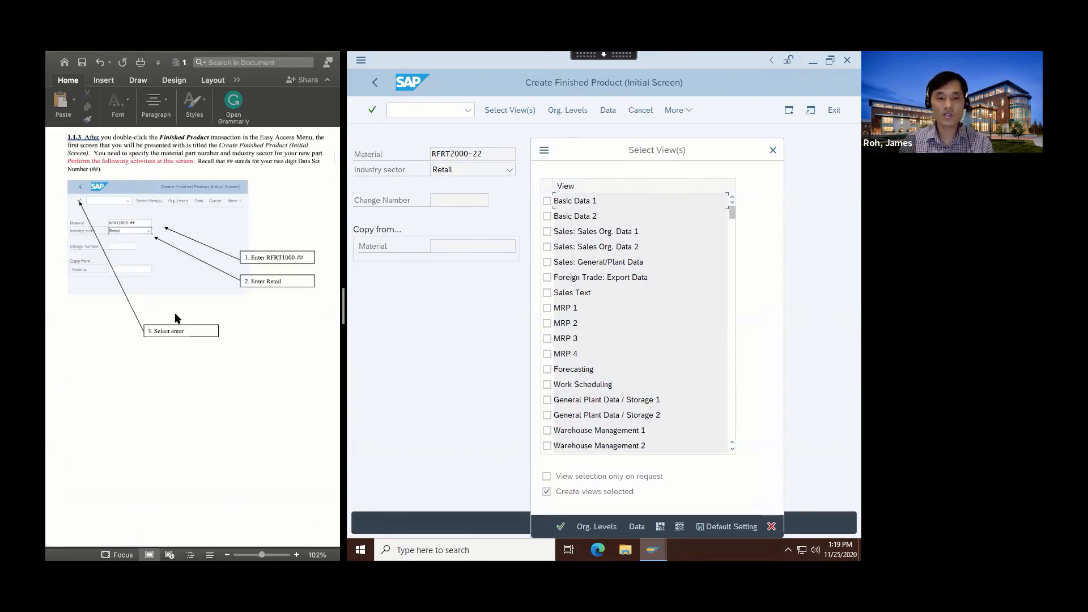
scroll(175, 314, down, 10)
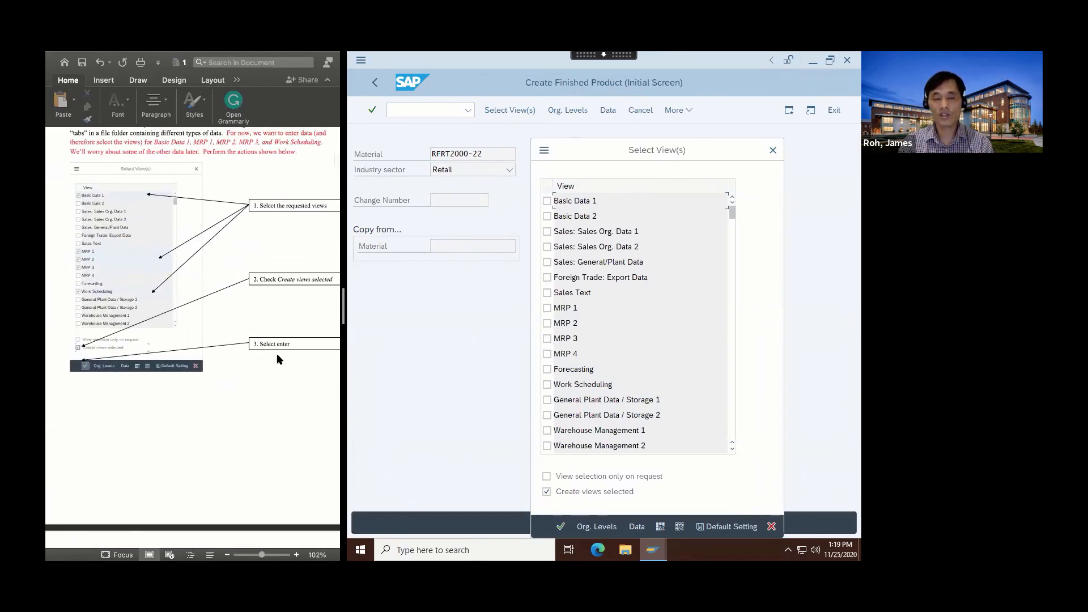
click(547, 201)
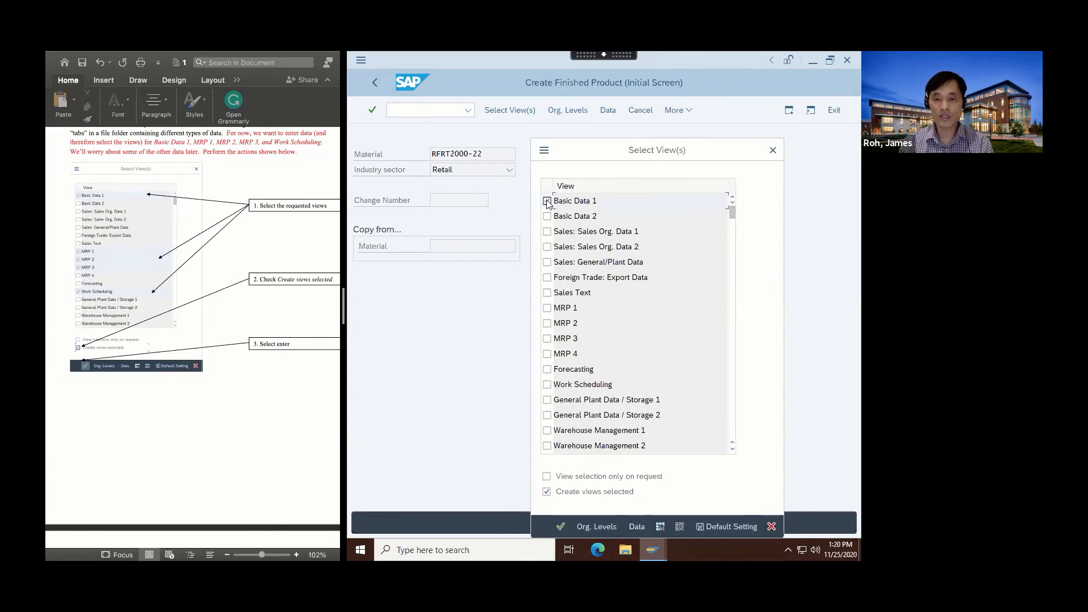
click(547, 308)
click(547, 323)
click(547, 338)
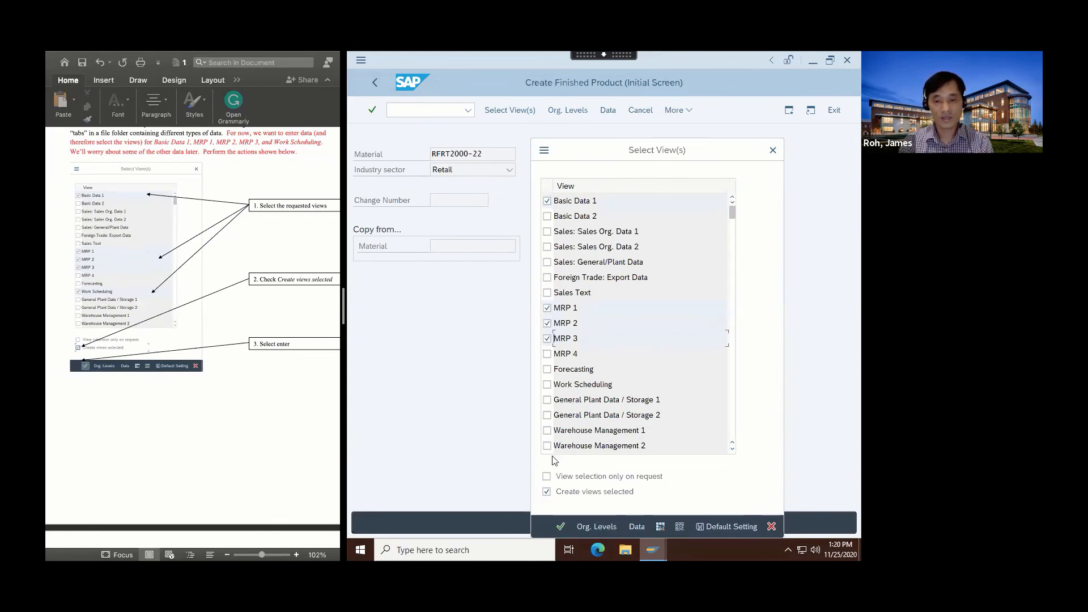
click(547, 384)
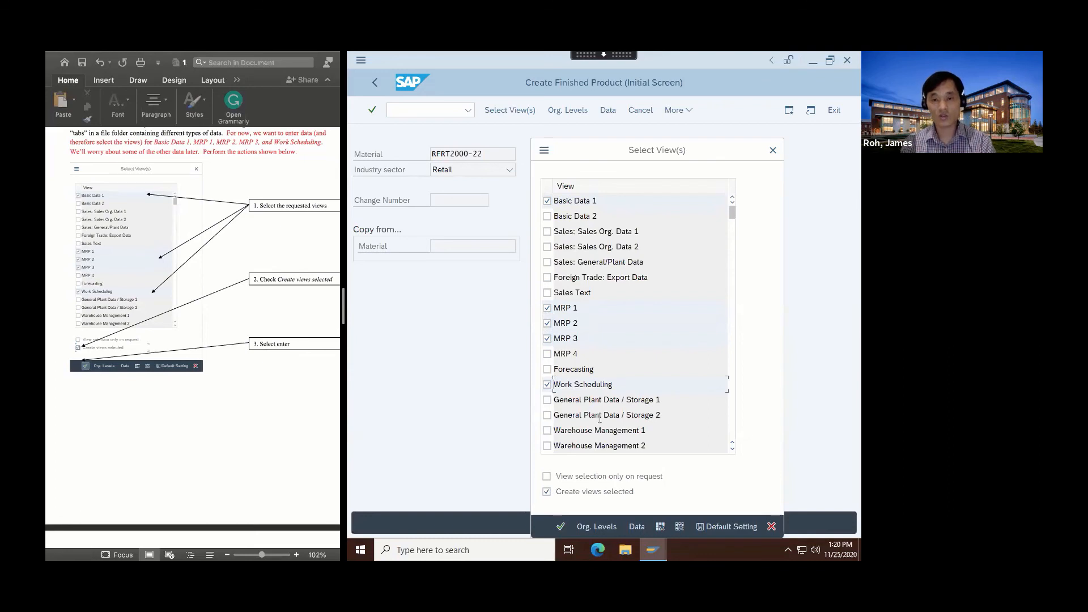
click(559, 527)
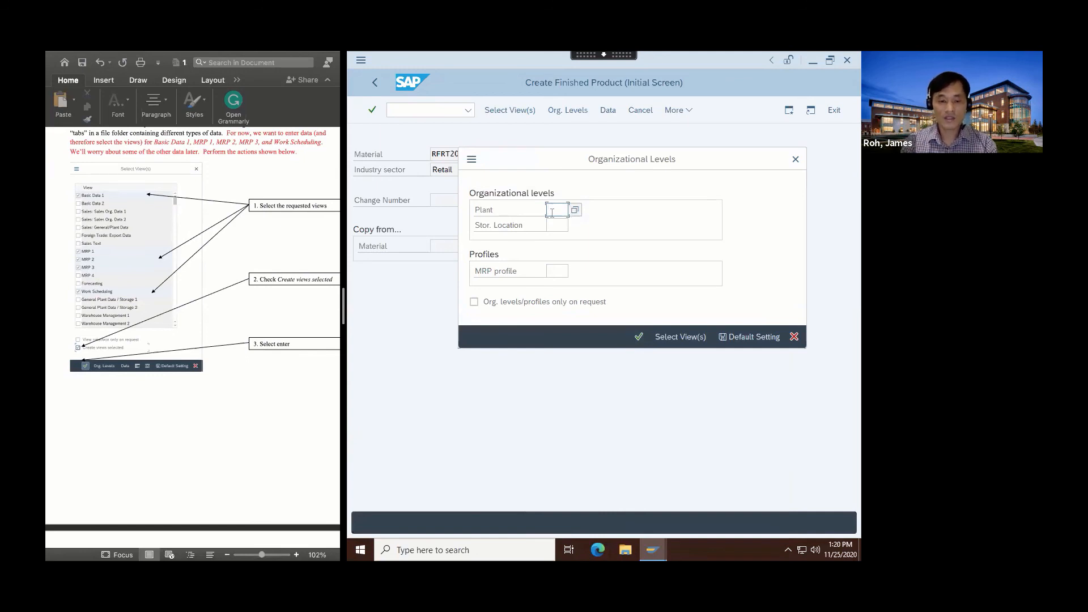
Enter plant DL22 in Organizational Levels and continue to the Basic data 1 screen.
text(DL22)
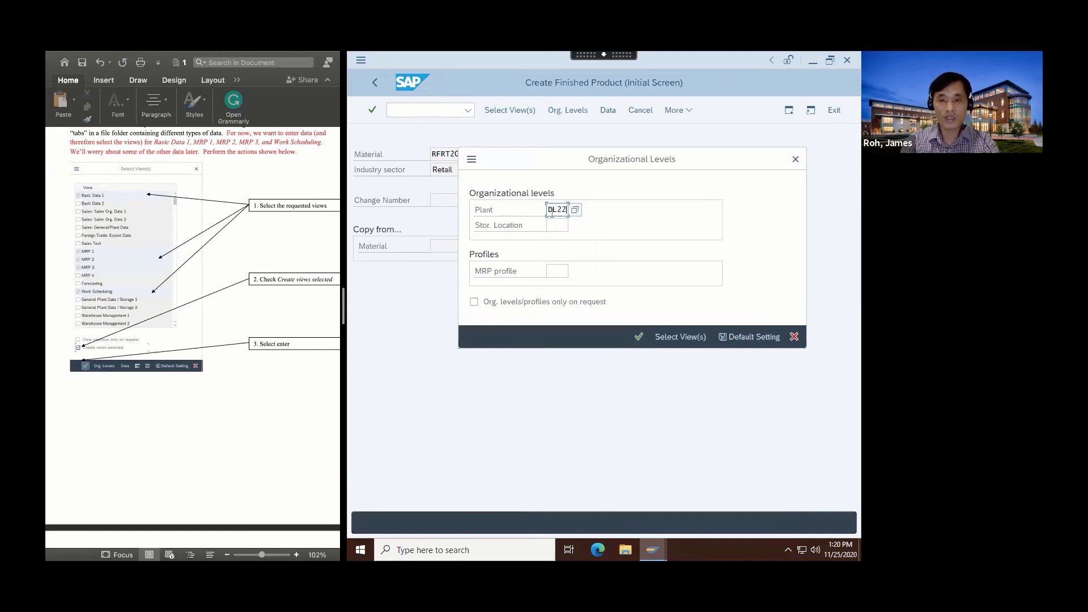
click(640, 337)
scroll(204, 467, down, 5)
Enter 'The Ridge Front Commuter' as the material description, correcting the typo.
scroll(205, 468, down, 3)
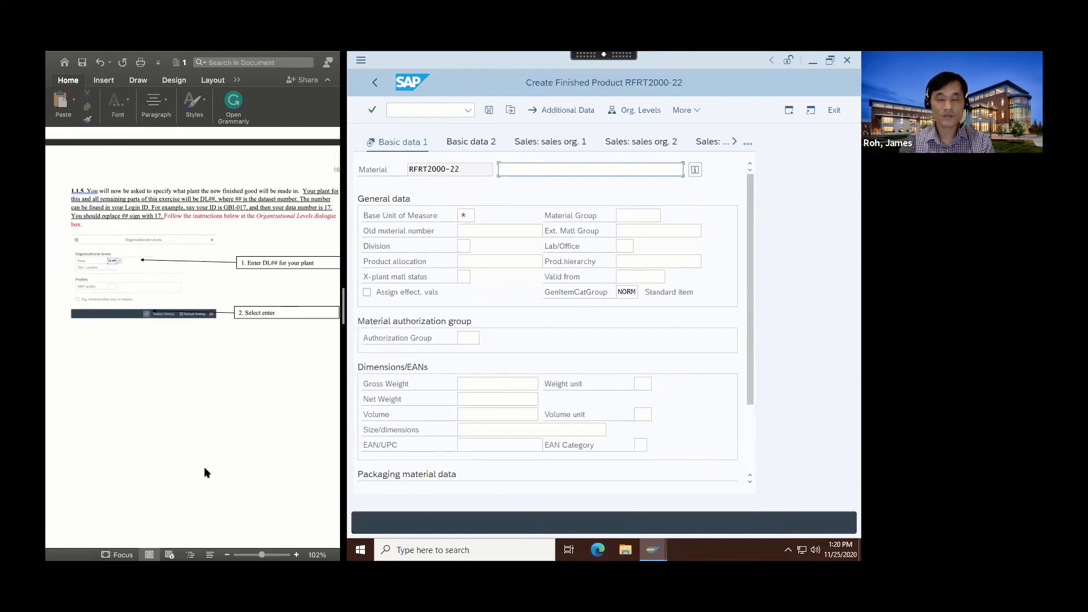
scroll(204, 467, down, 5)
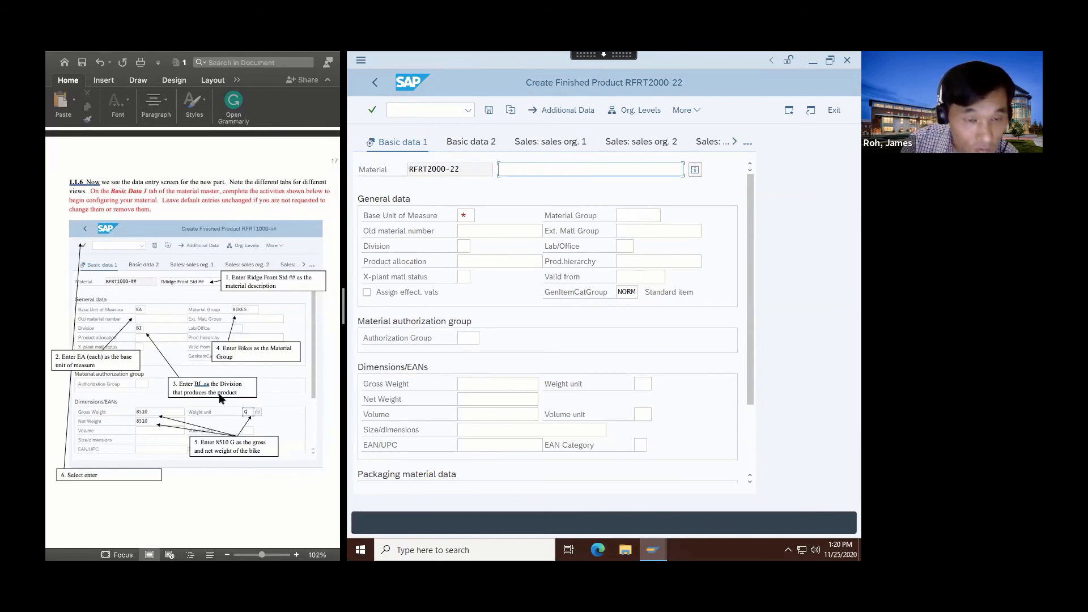
scroll(224, 432, down, 10)
scroll(224, 433, down, 15)
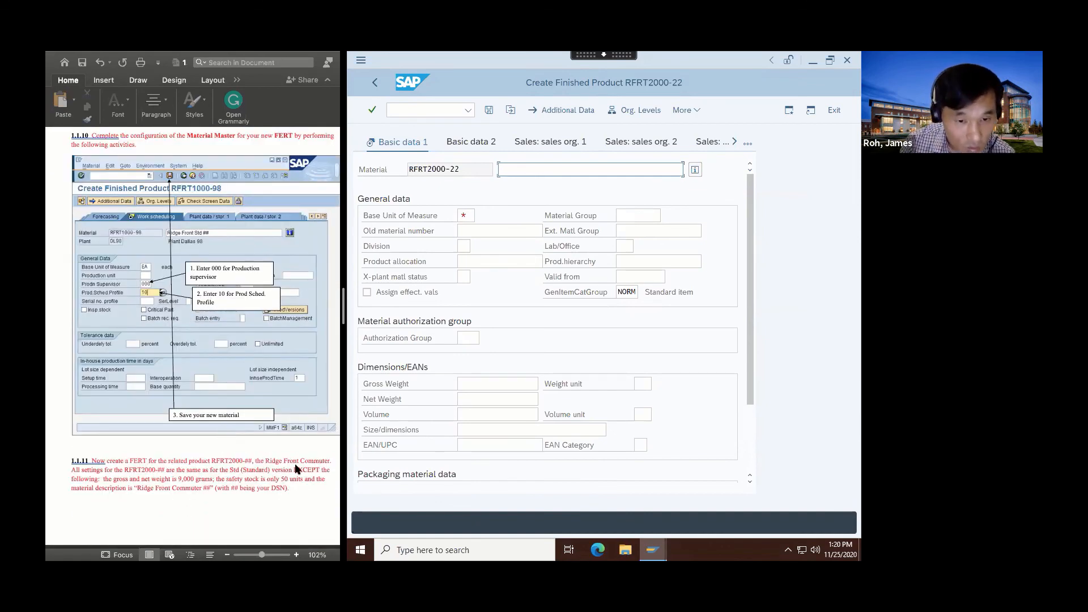
click(522, 171)
text(The )
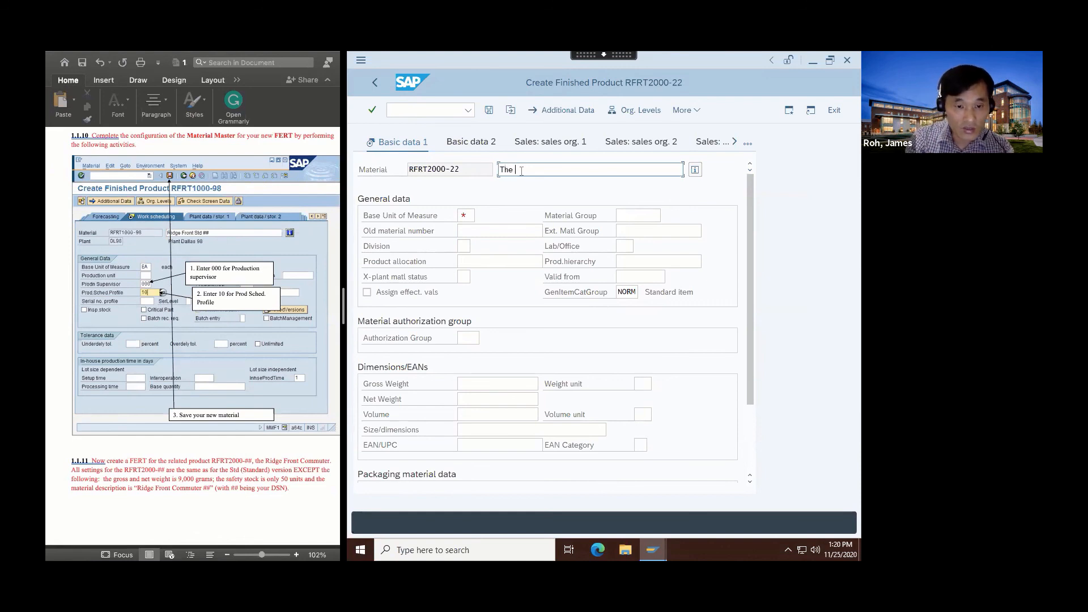
text(Ridge Front )
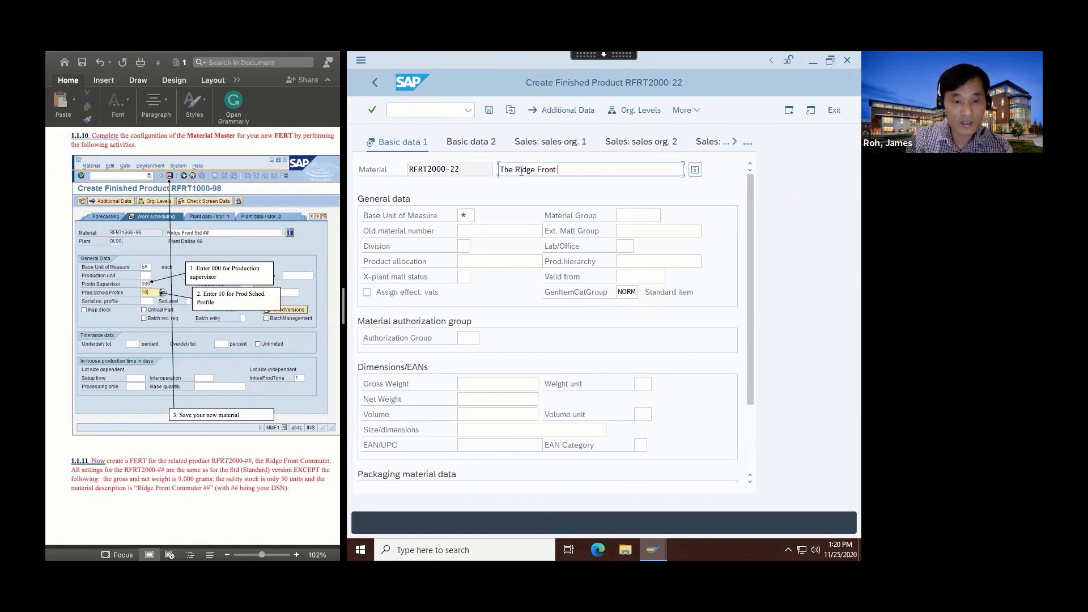
text(Communter)
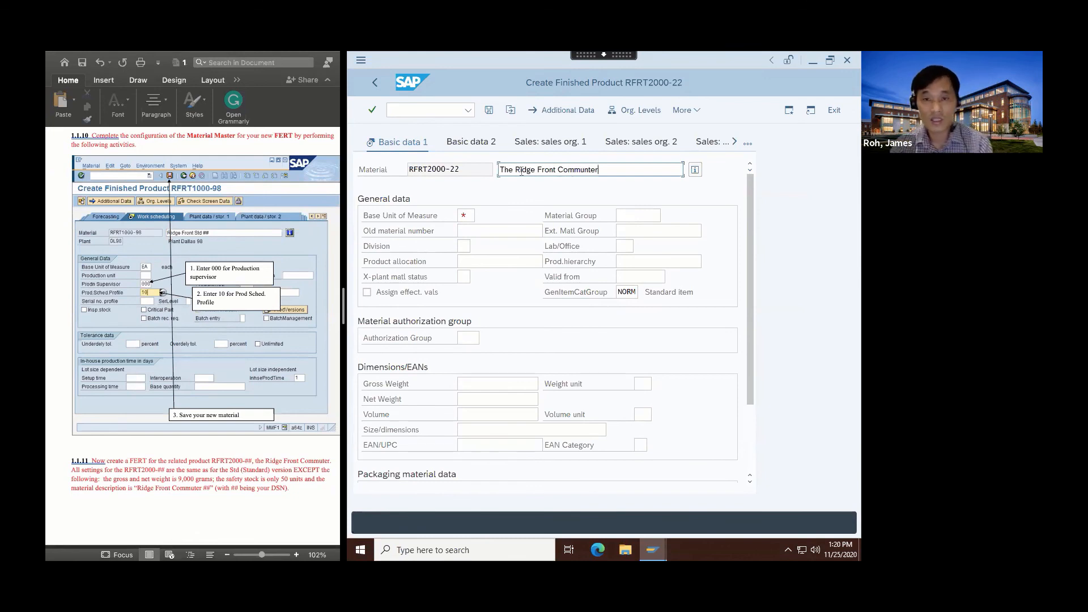
key(BackSpace)
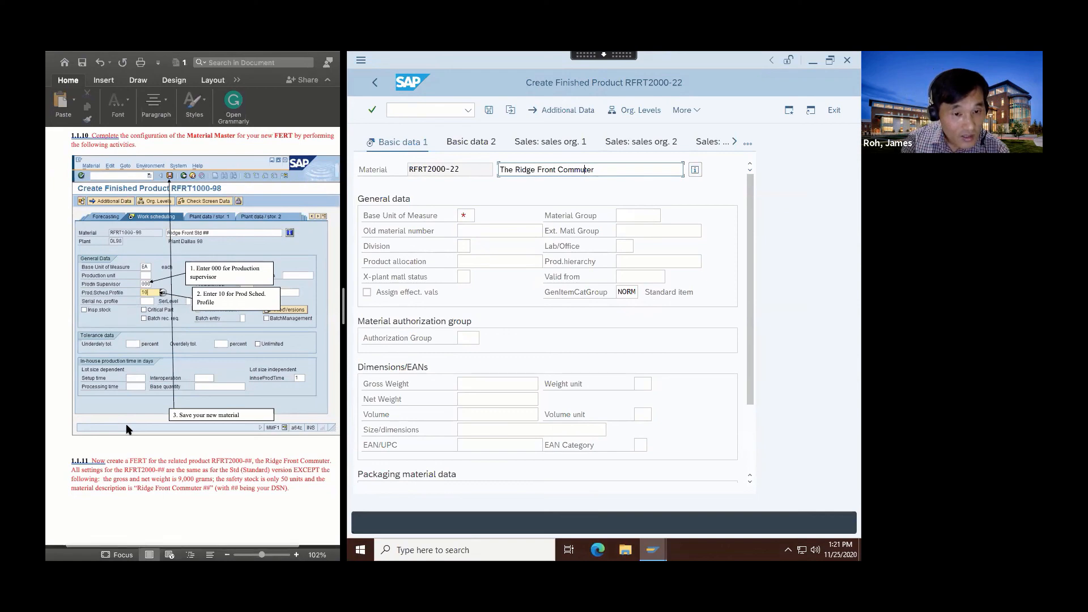
scroll(127, 429, up, 5)
scroll(126, 429, up, 15)
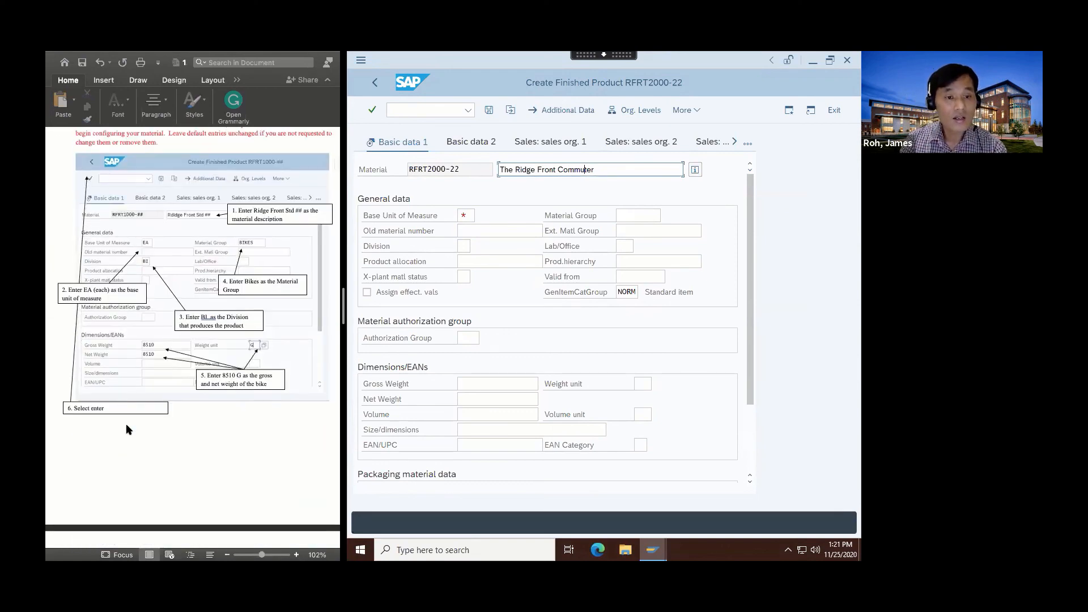
scroll(126, 429, down, 10)
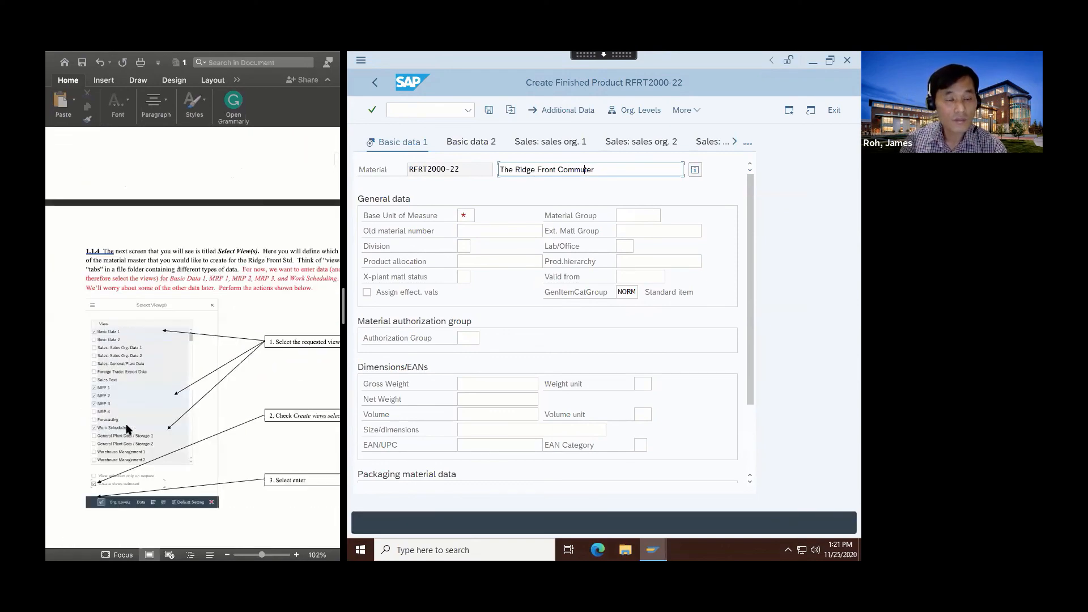
scroll(129, 429, down, 1)
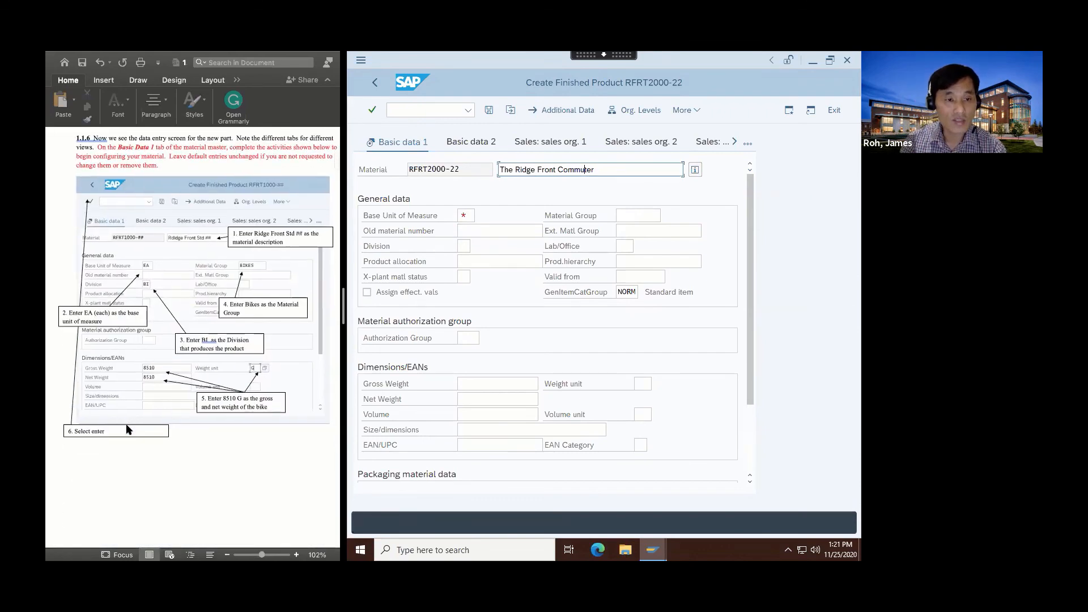
Set base unit EA, division BI and material group BIKES on Basic data 1.
click(470, 214)
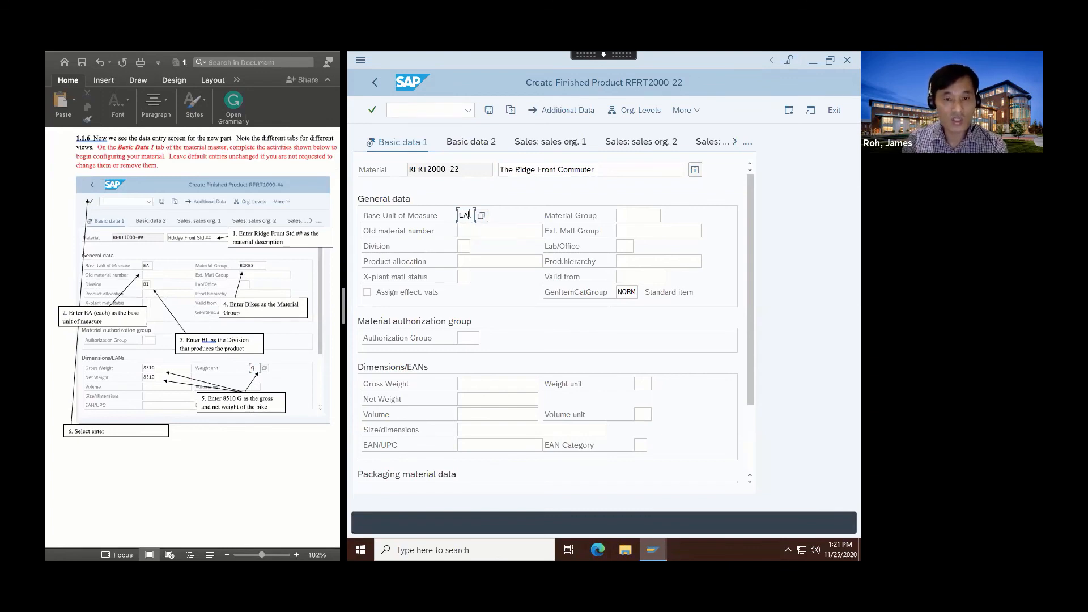
text(EA)
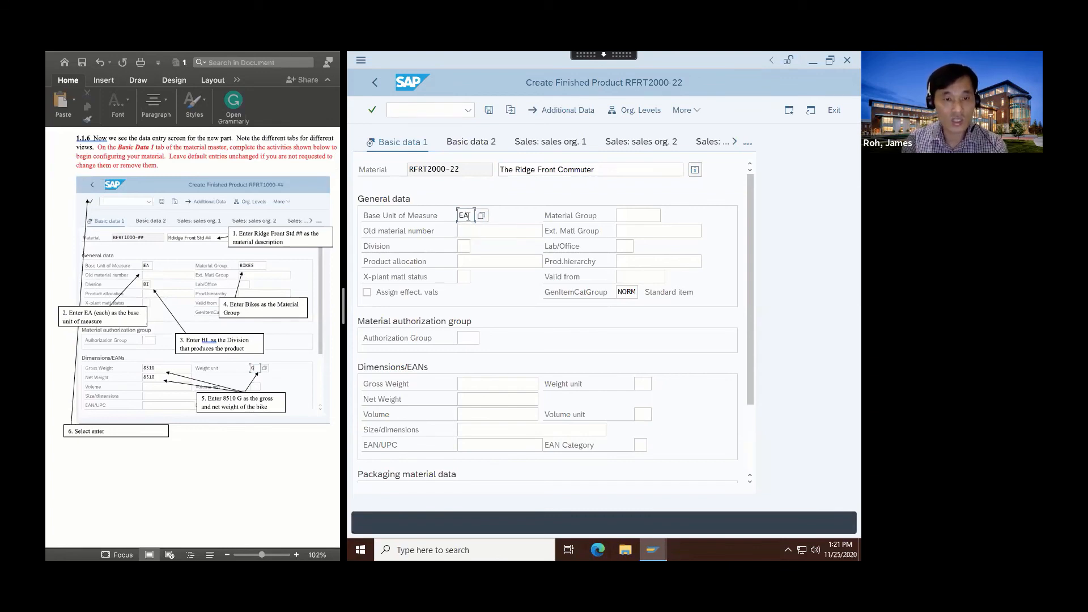
click(464, 247)
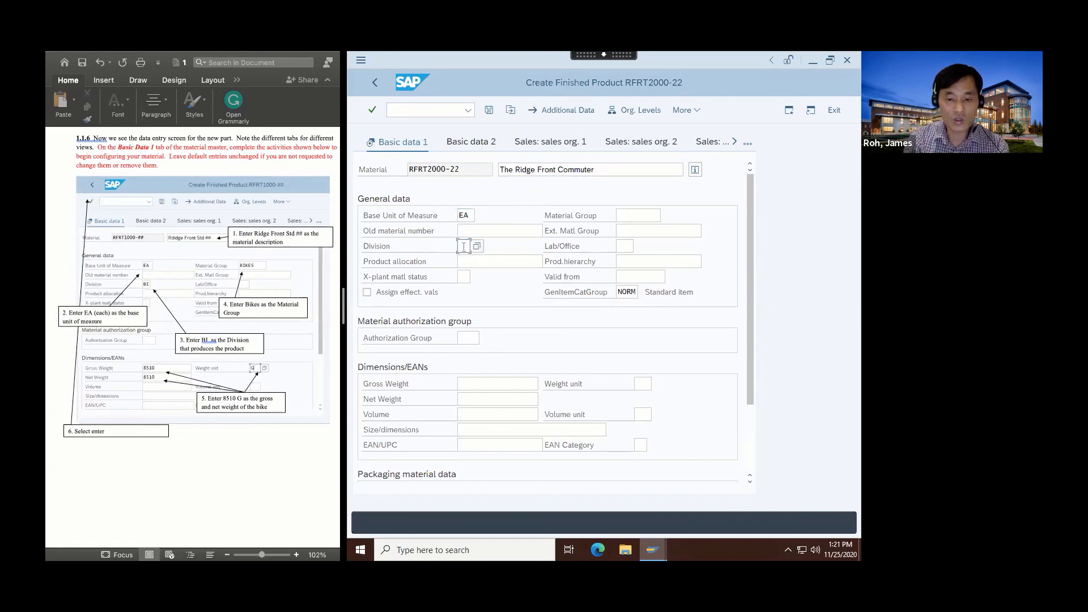
text(BI)
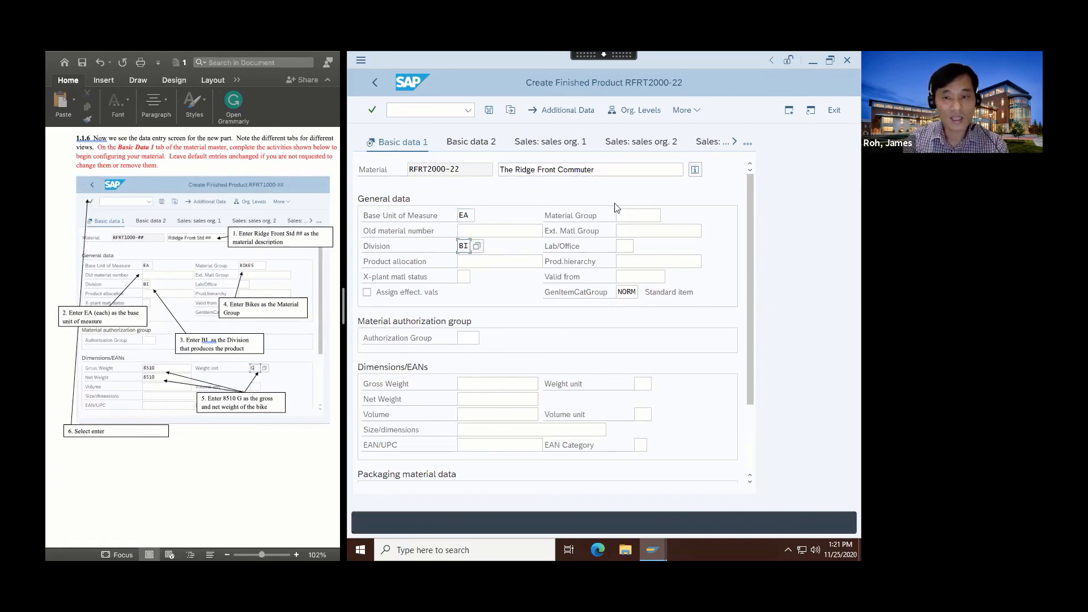
click(632, 215)
text(Bikes)
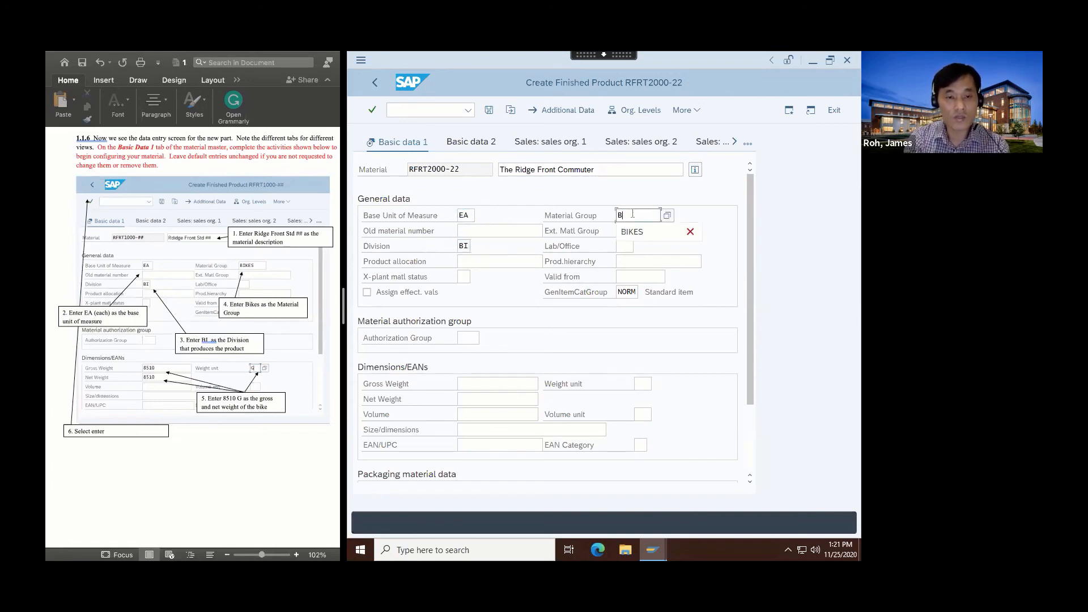
click(631, 231)
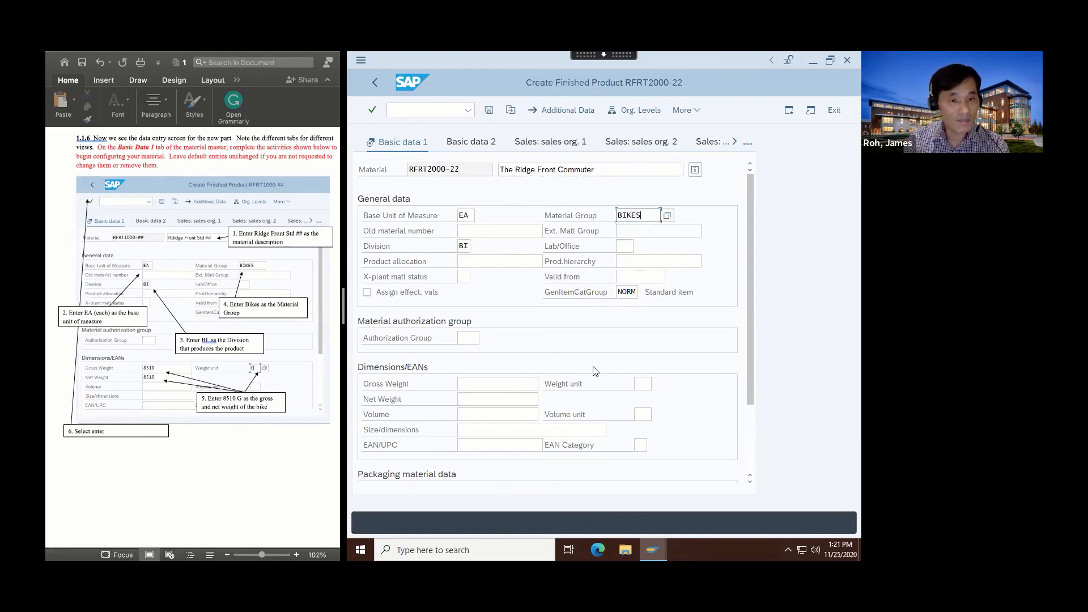
Enter gross and net weight 9000 and confirm Basic data 1 to reach MRP 1.
click(486, 385)
text(9000)
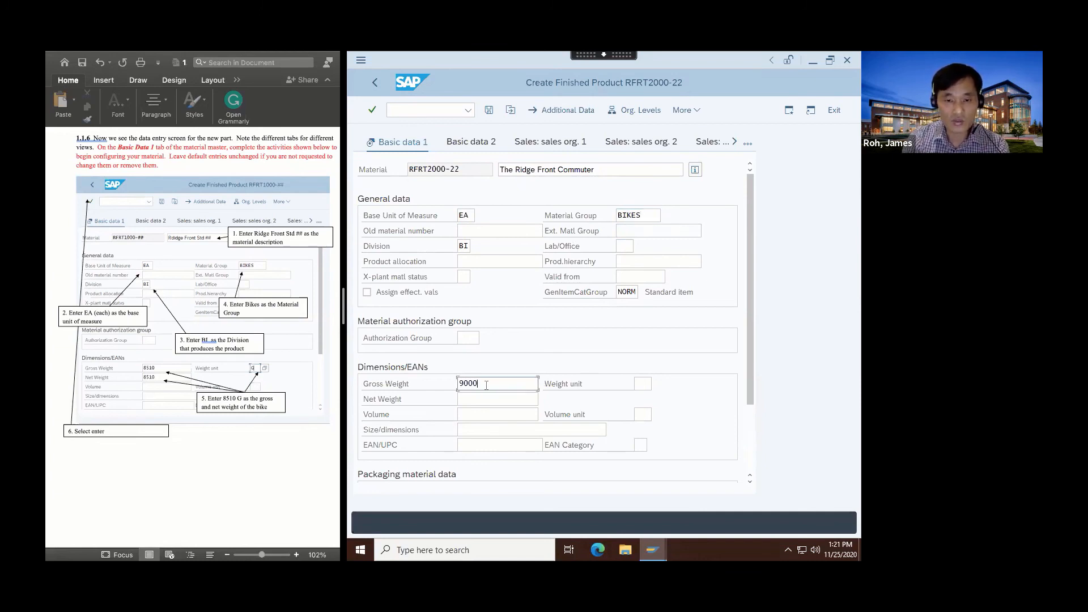
click(483, 398)
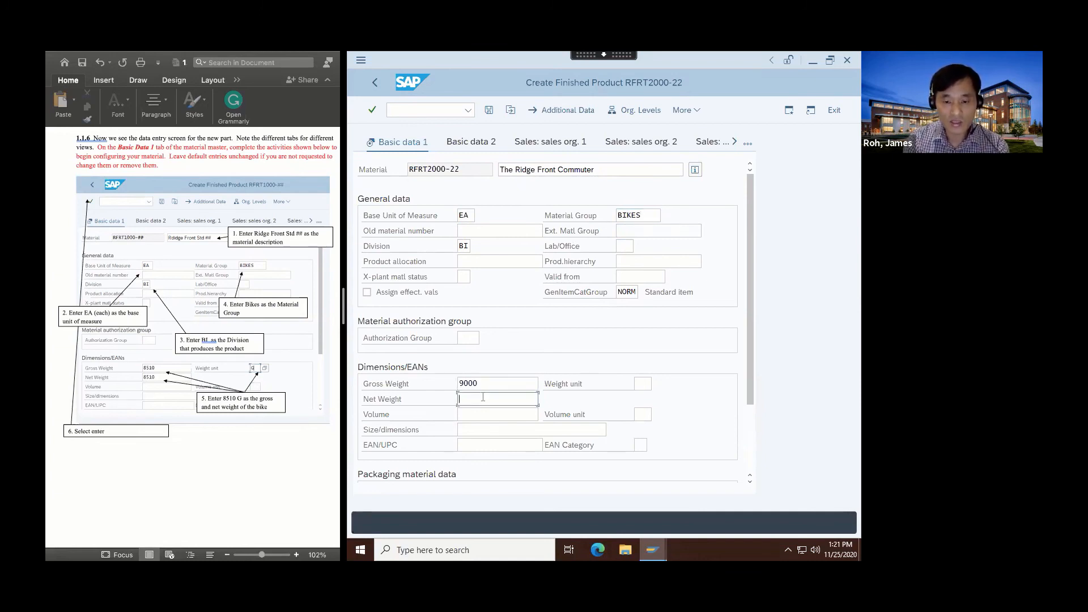
text(9000)
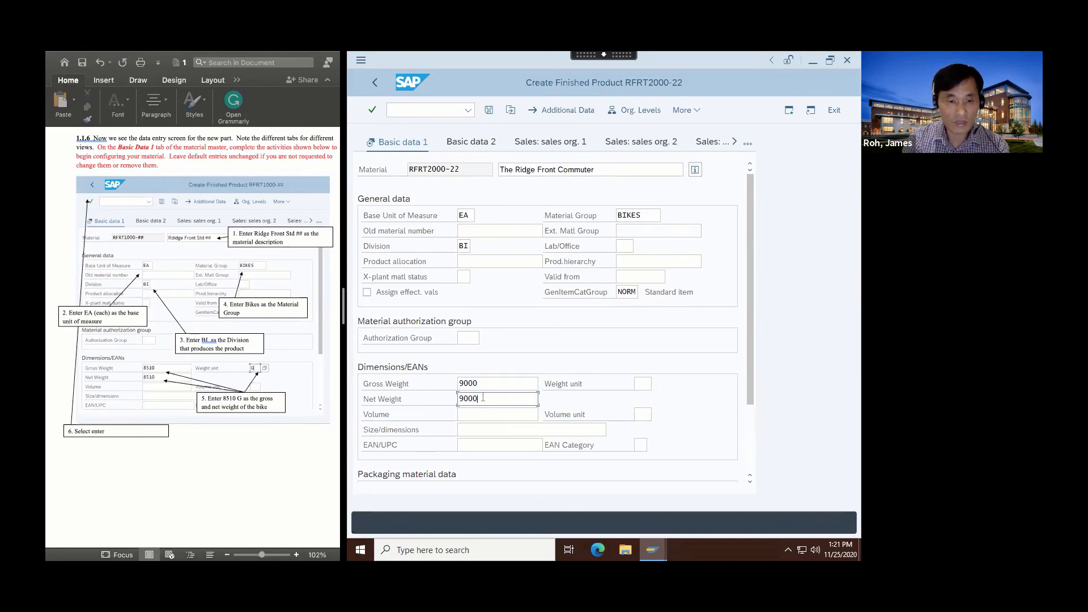
click(643, 386)
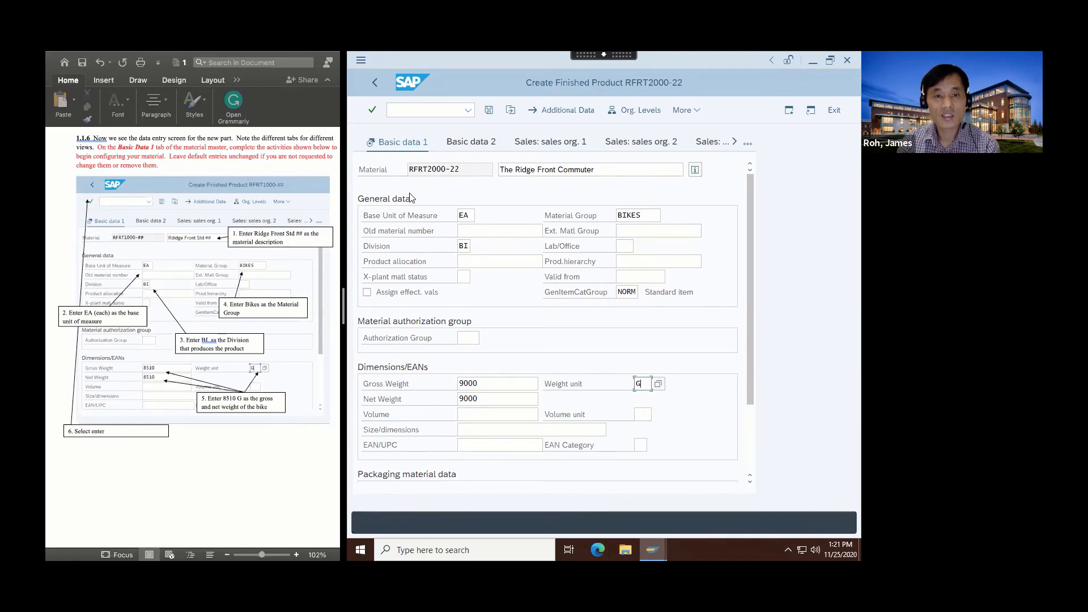
click(370, 110)
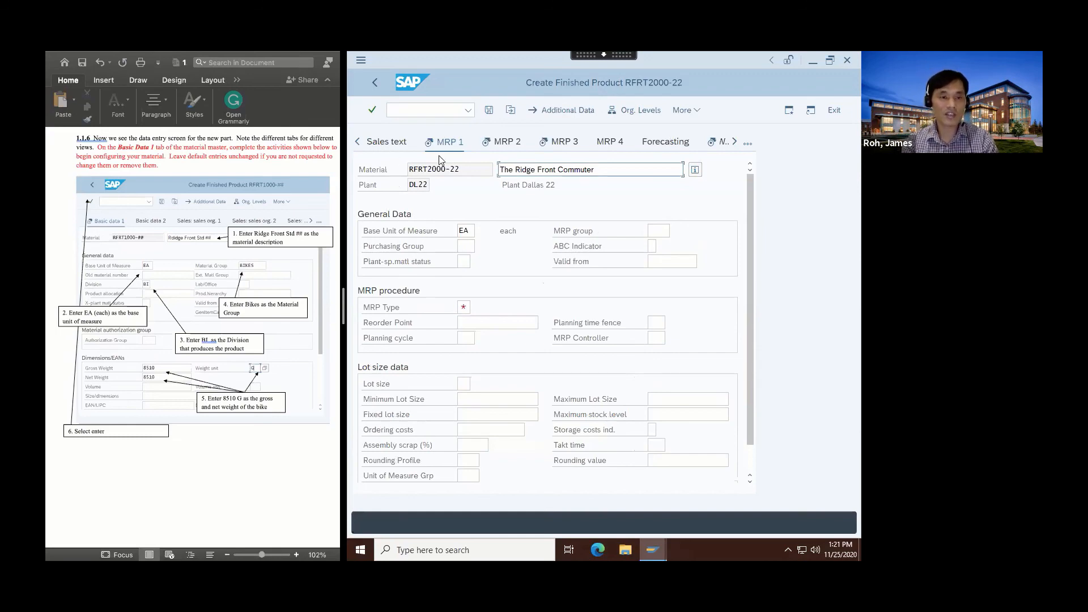
Append 22 to the end of the material description.
scroll(252, 474, down, 6)
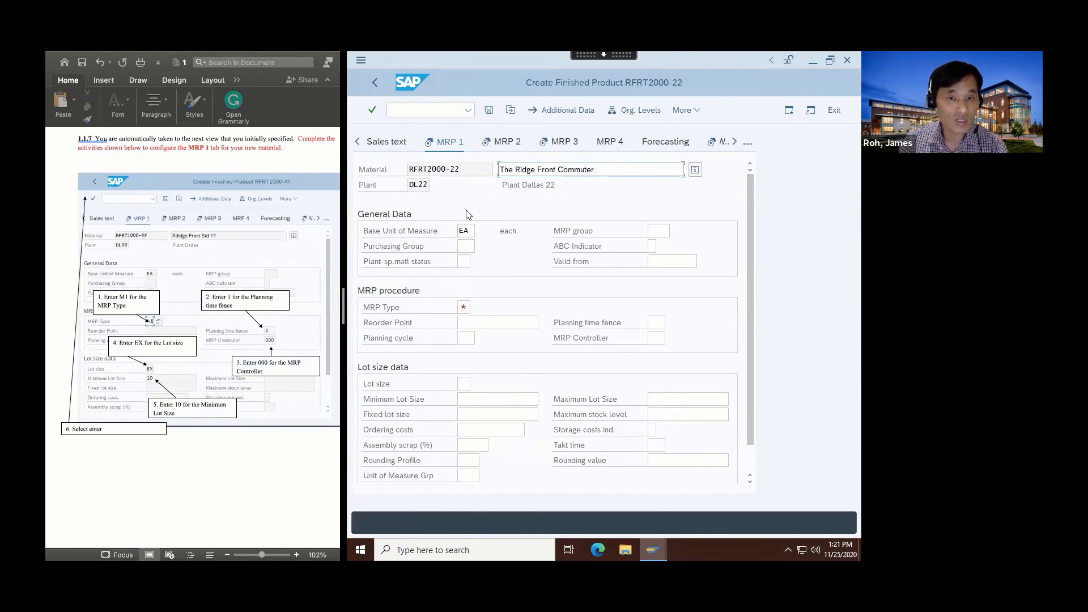
click(599, 169)
text(22)
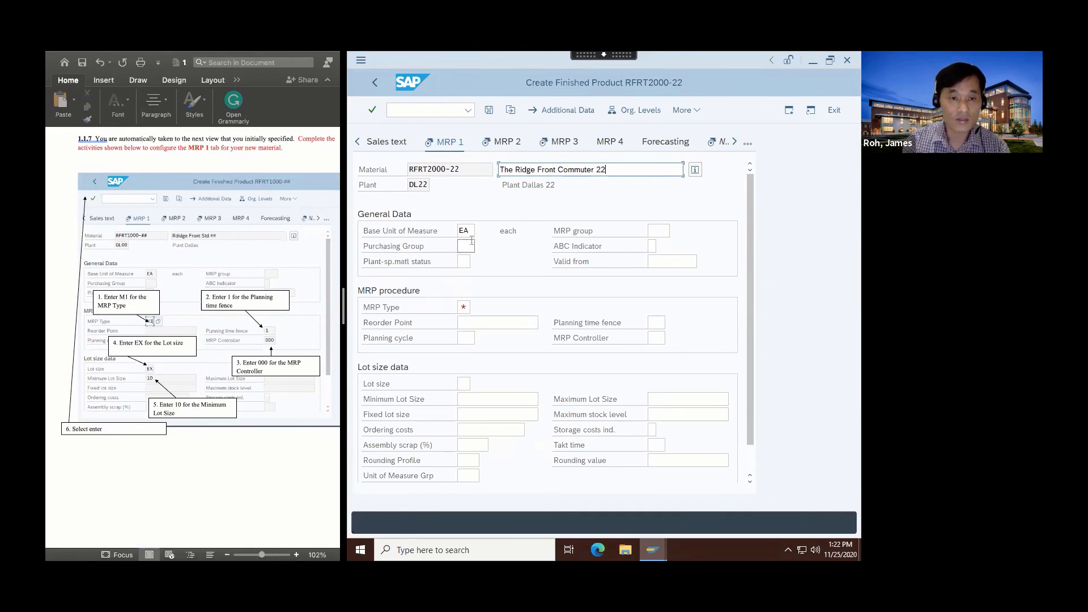
Set MRP type M1, planning time fence 1, MRP controller 000, lot size EX and minimum lot size 10.
click(464, 307)
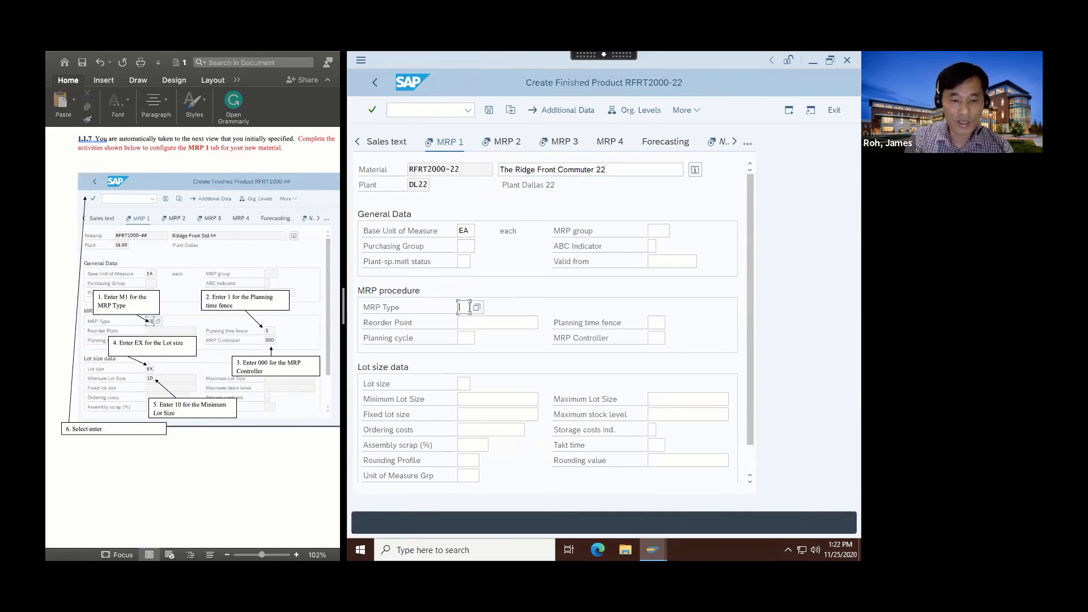
text(M1)
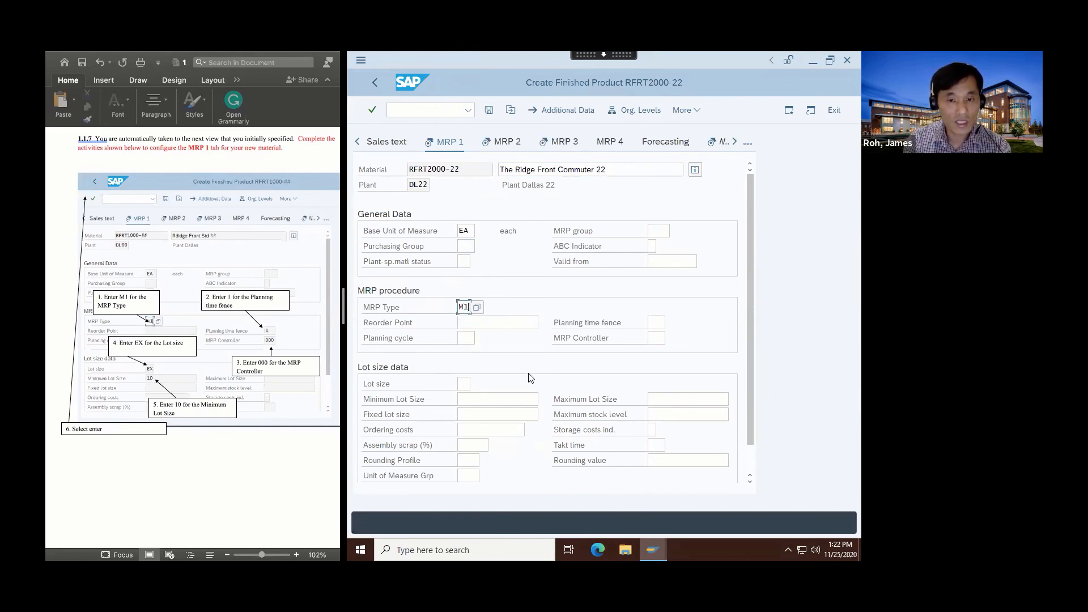
click(655, 324)
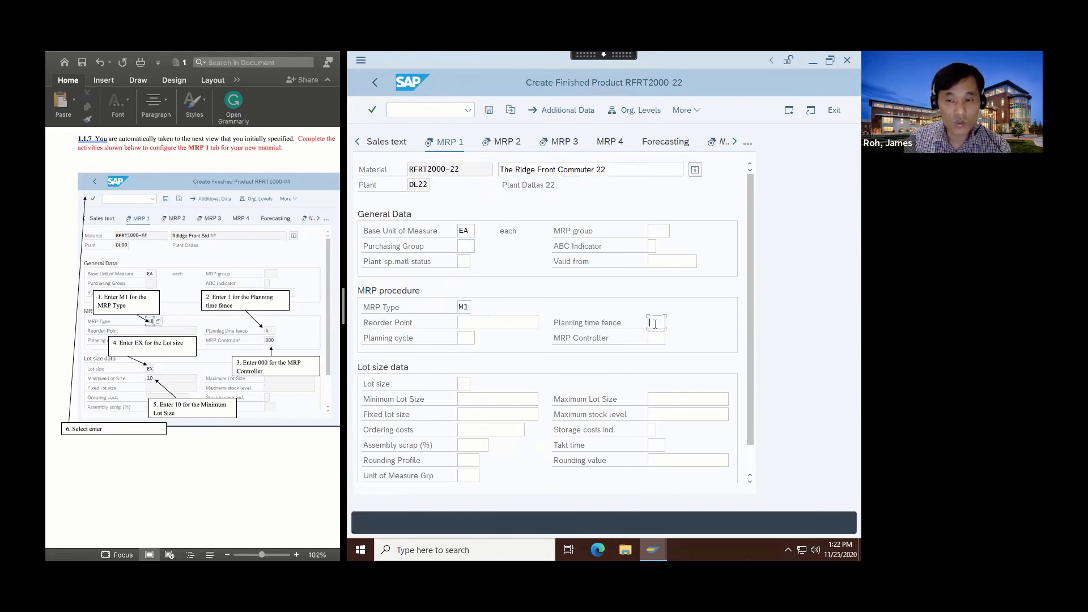
text(1)
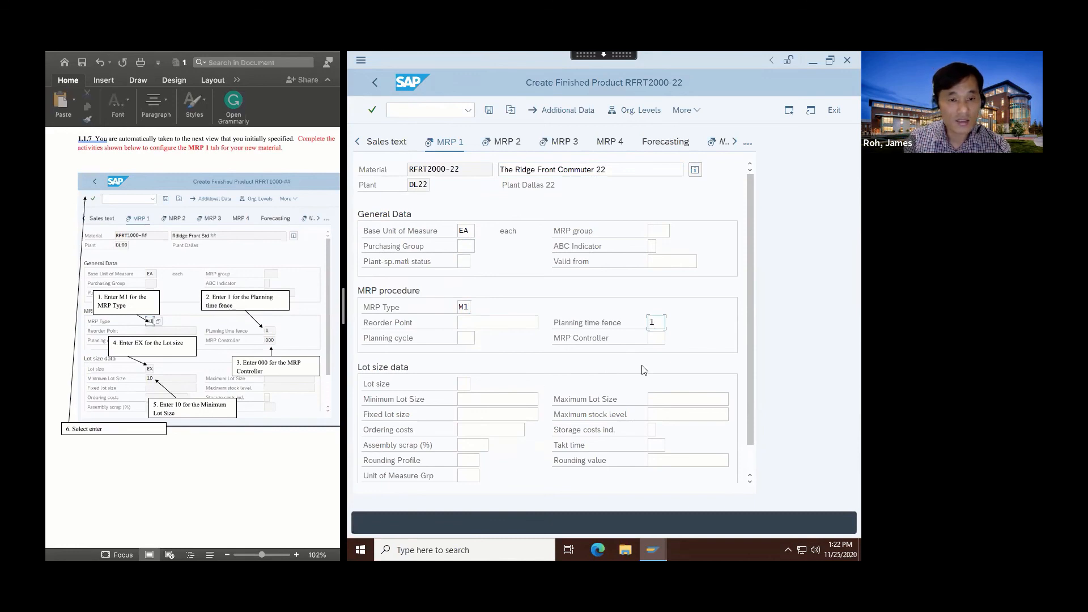
click(655, 338)
text(000)
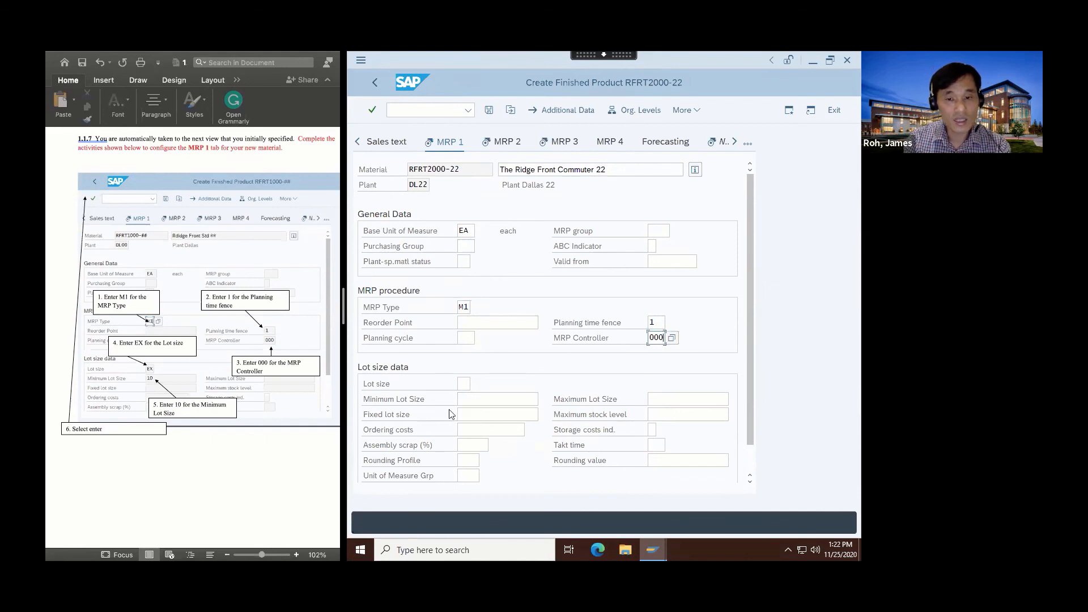
click(462, 384)
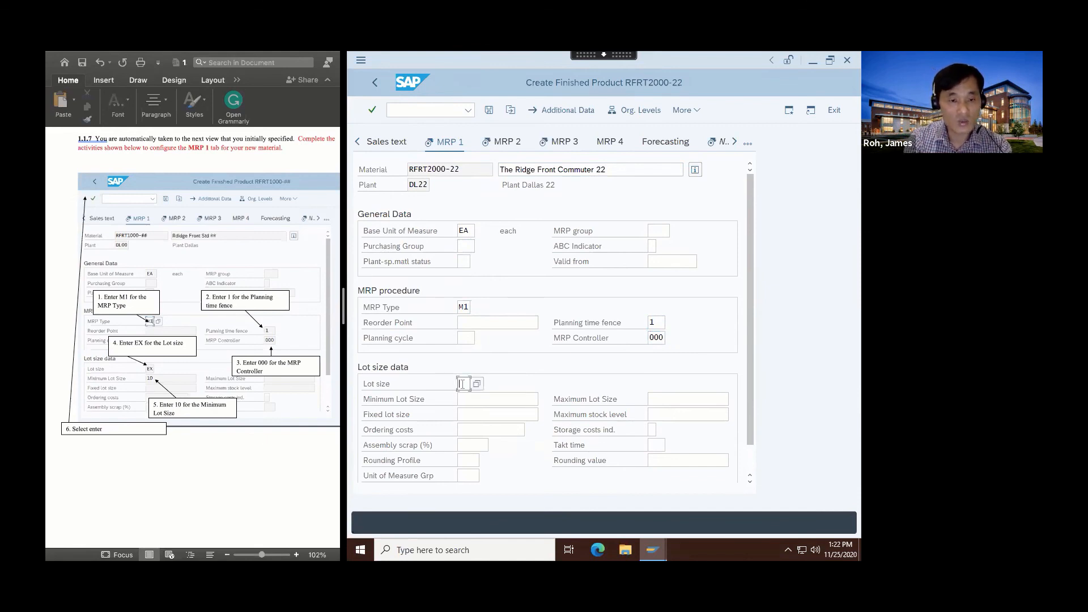
text(EX)
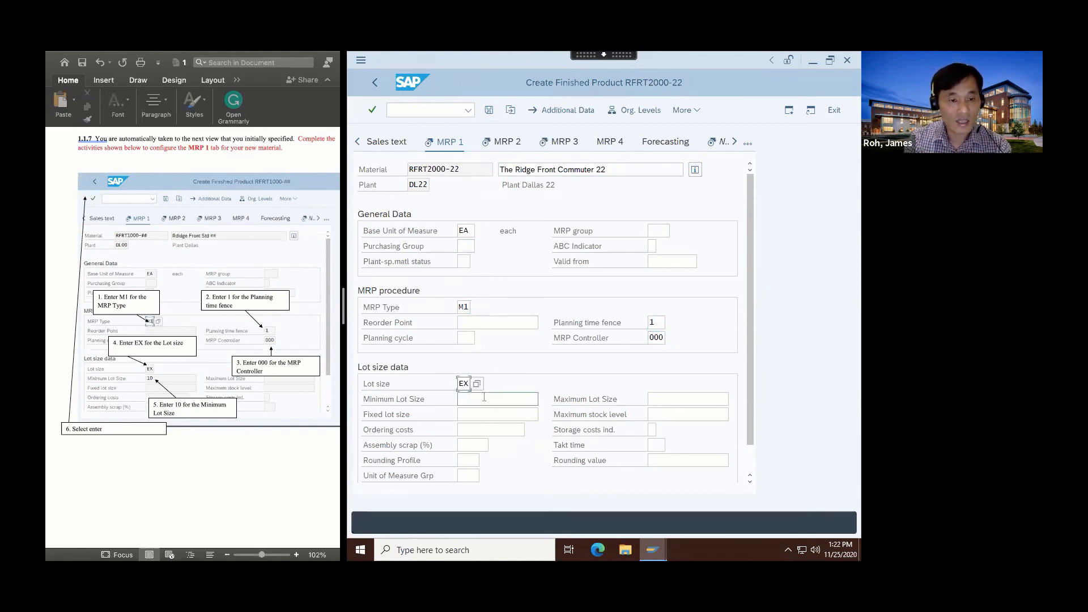
click(484, 397)
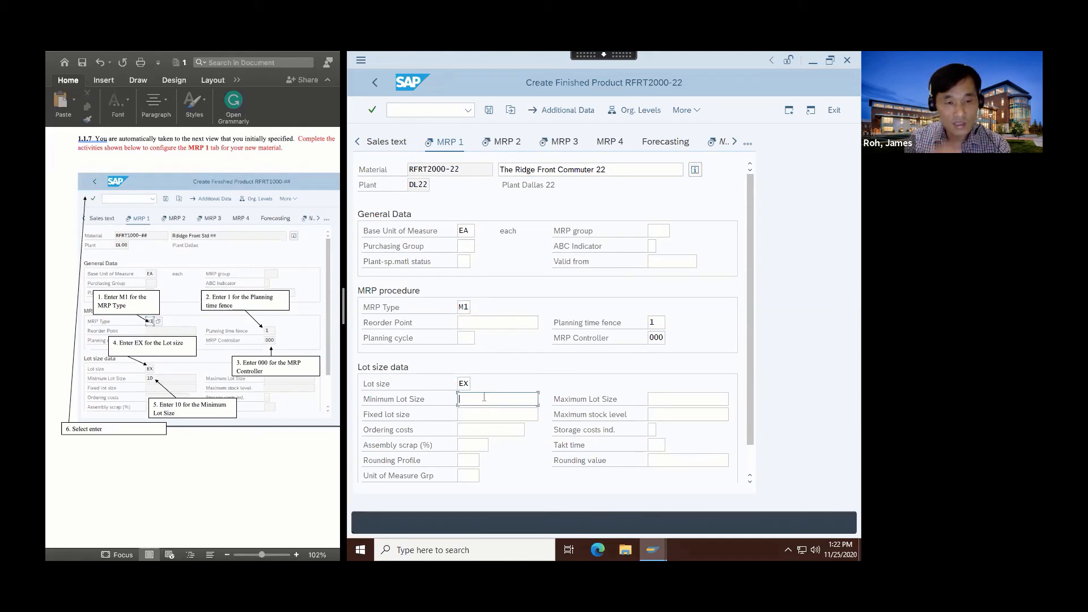
text(10)
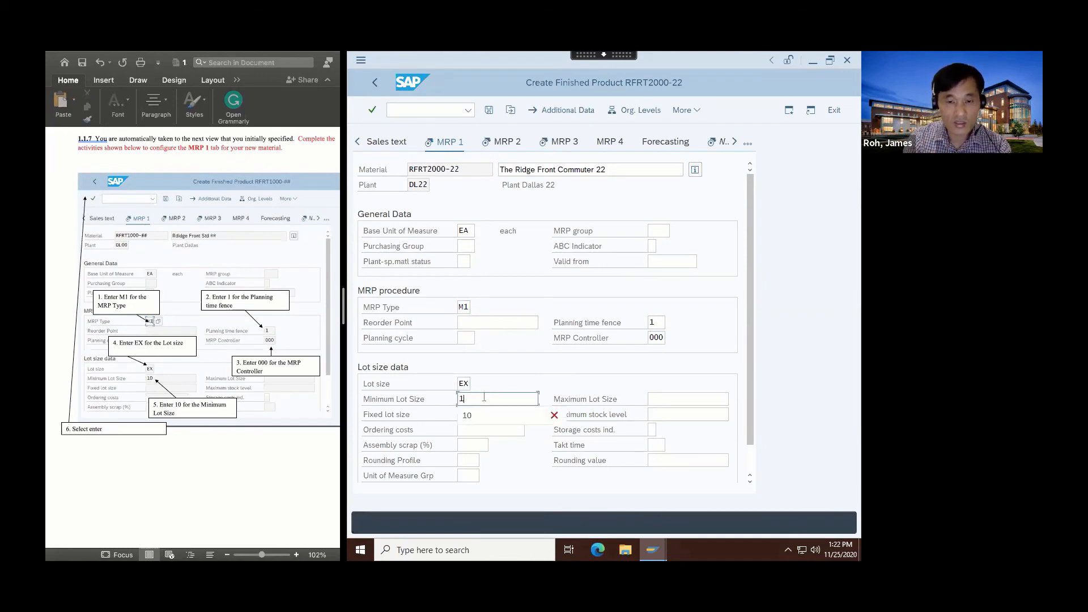